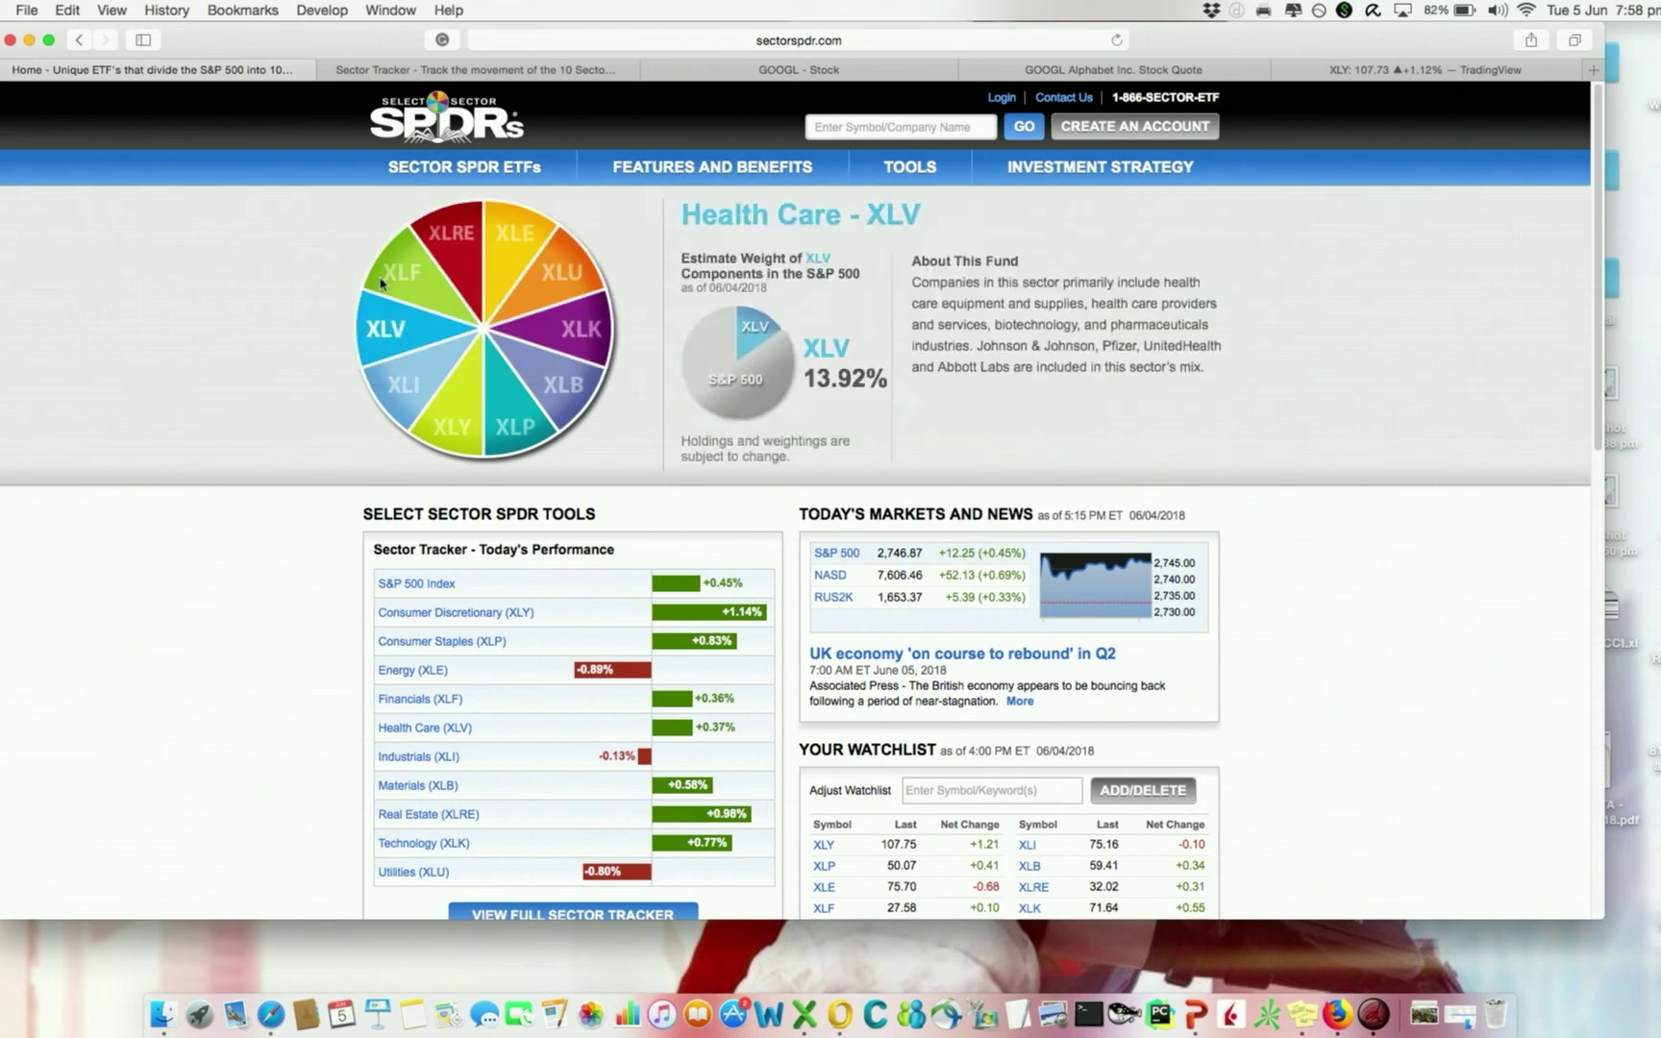
# Look over the home page's sector wheel, today's sector performance and watchlist.
pyautogui.moveTo(556, 380)
pyautogui.moveTo(526, 416)
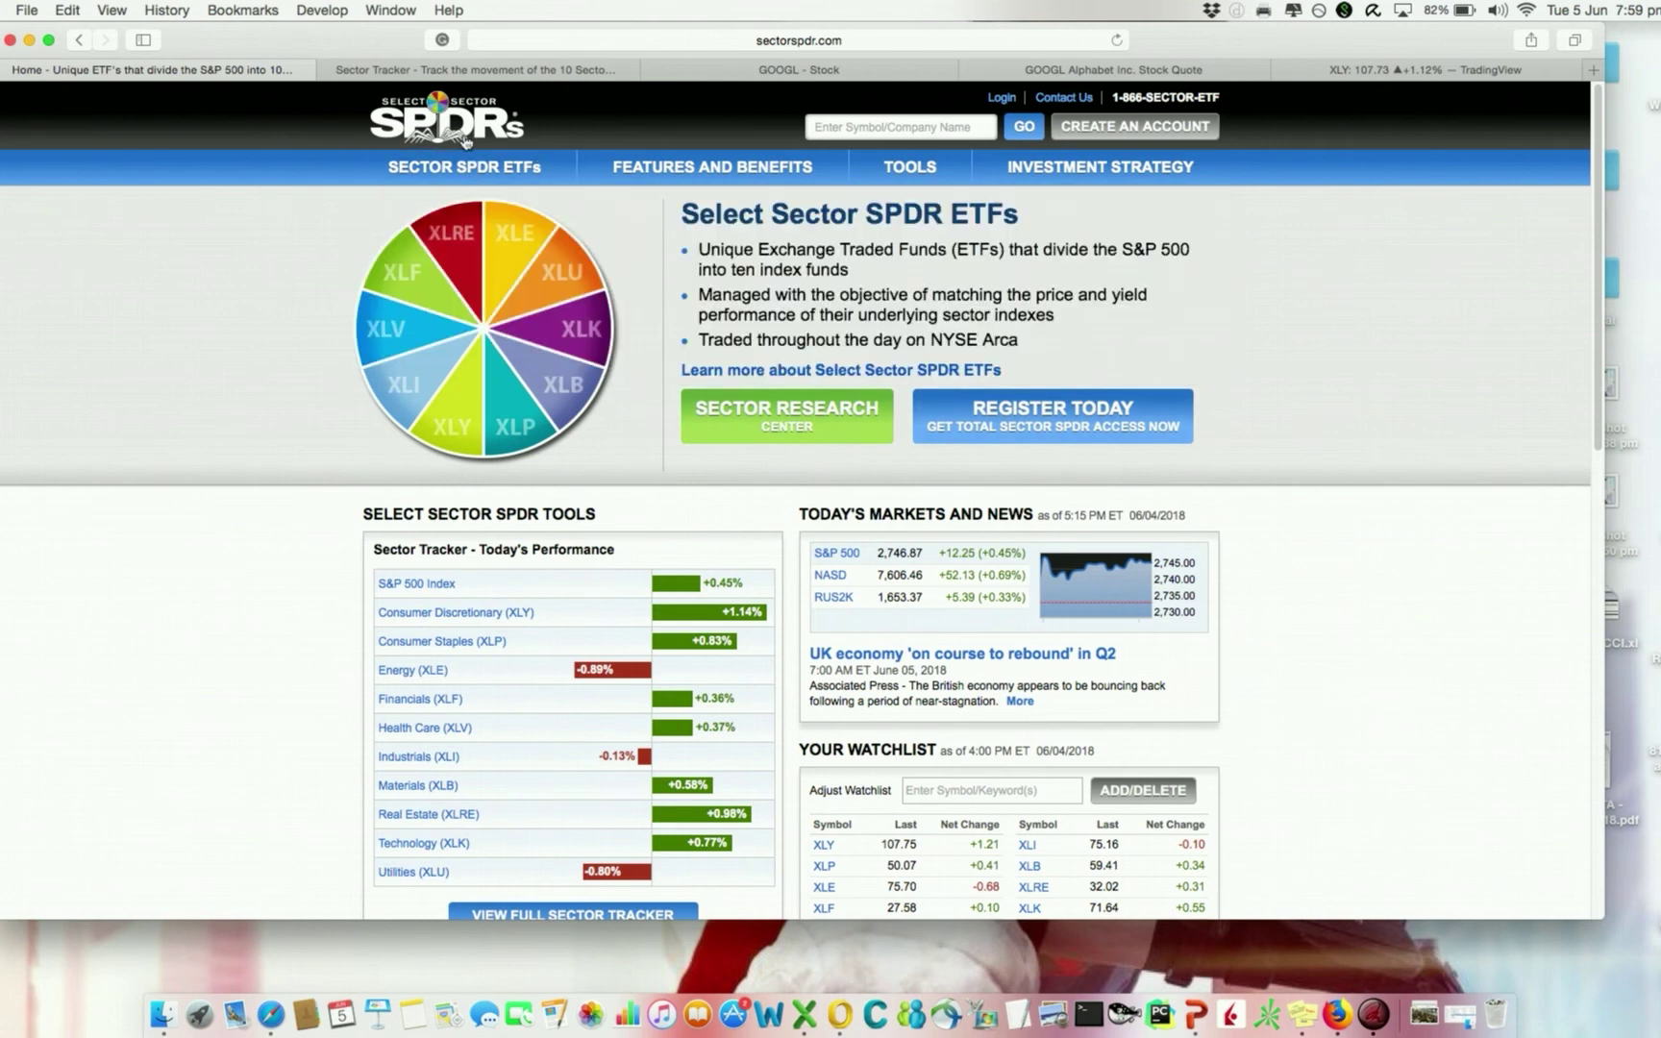
pyautogui.moveTo(473, 179)
pyautogui.scroll(-1, 300, 570)
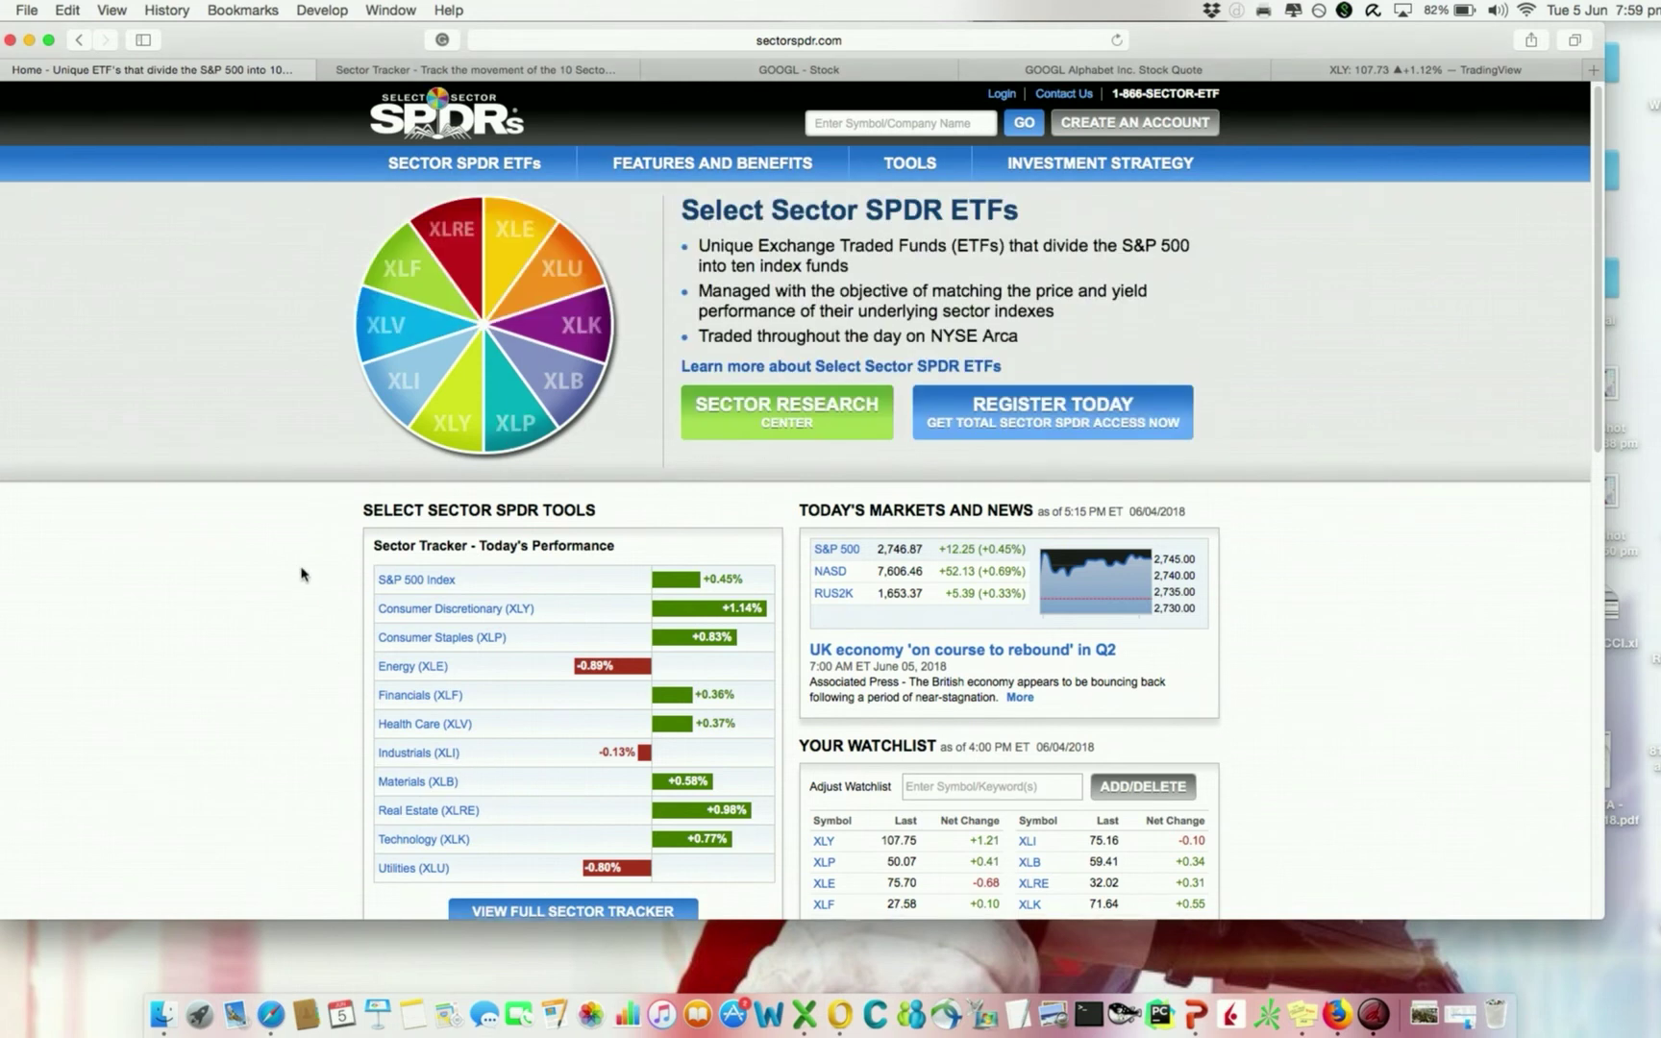
pyautogui.scroll(-5, 300, 570)
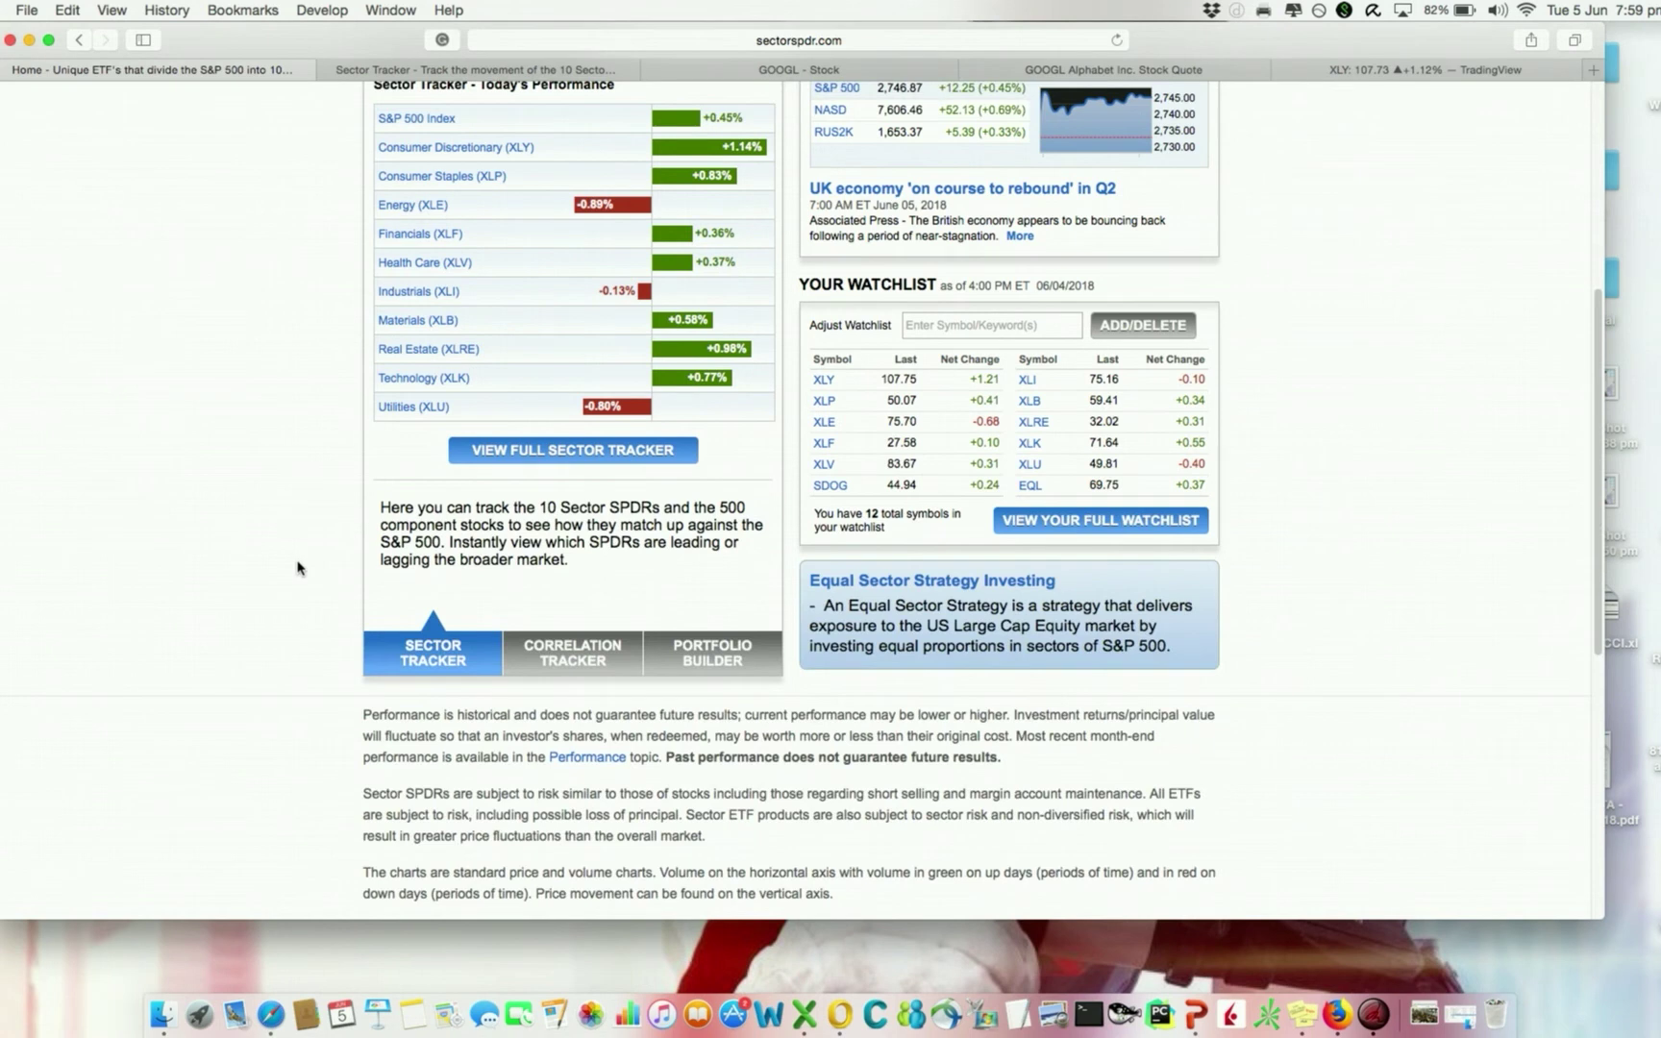
pyautogui.scroll(5, 297, 567)
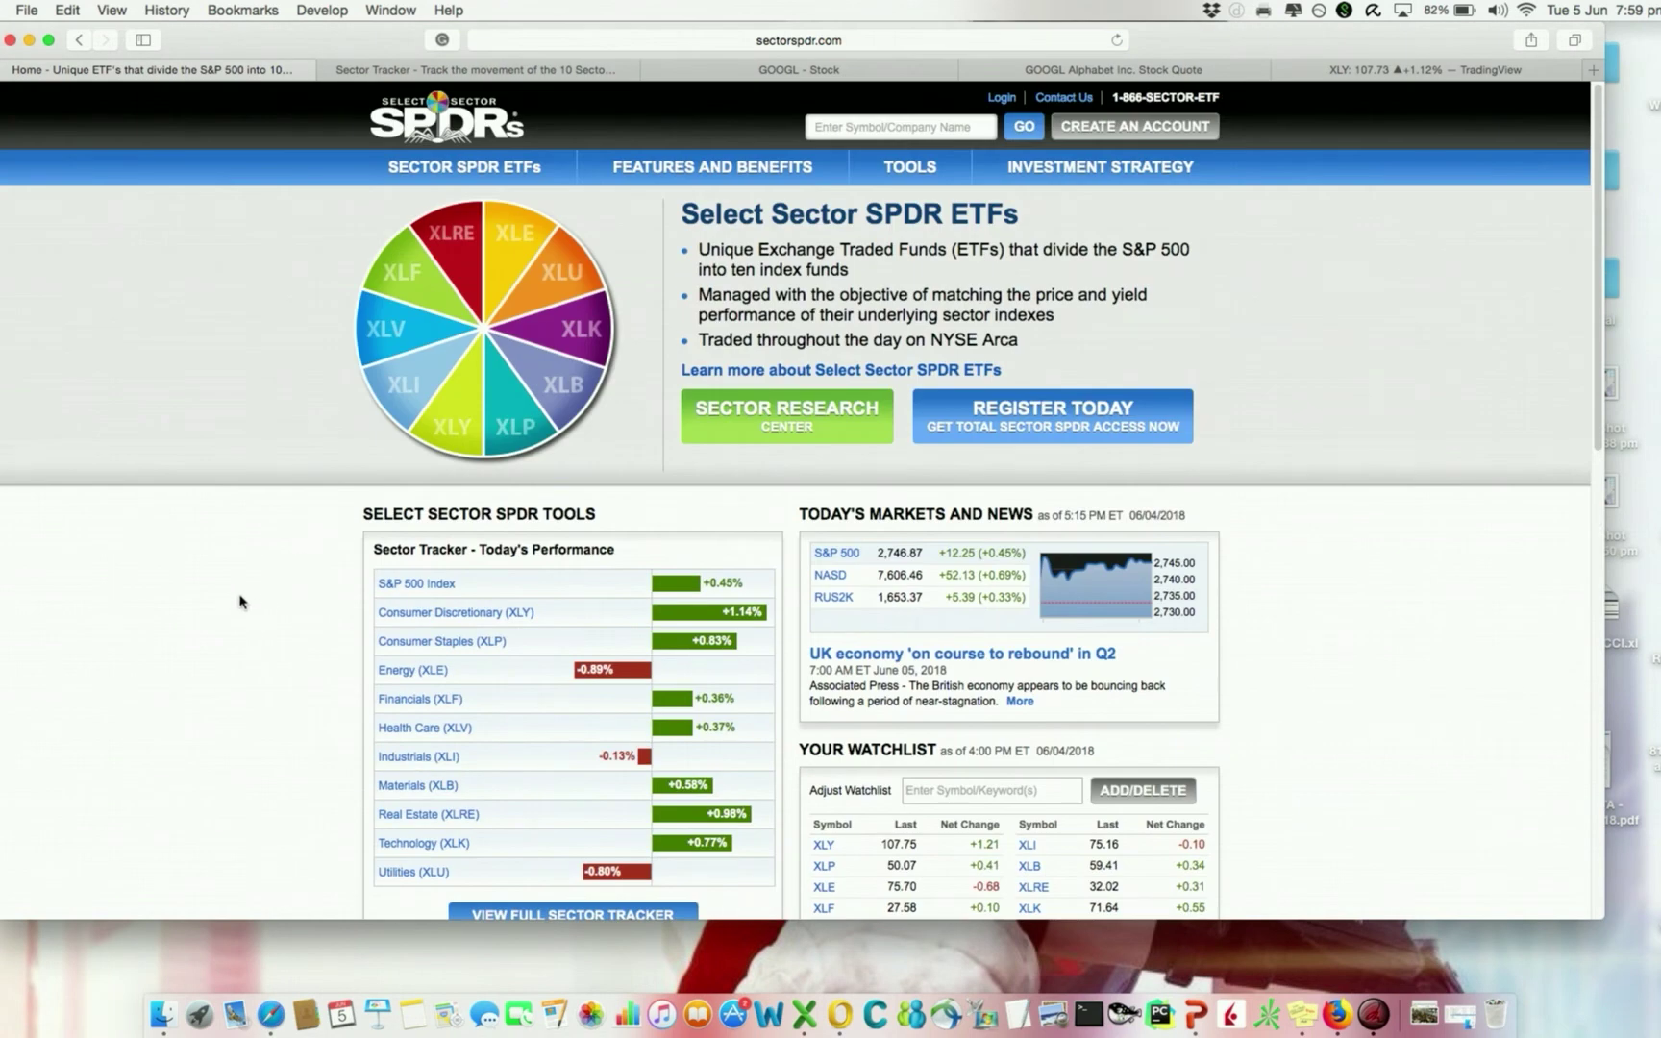
# Open the Sector Tracker and view the sector overview for the 5D, 1M and 3M timeframes.
pyautogui.moveTo(886, 173)
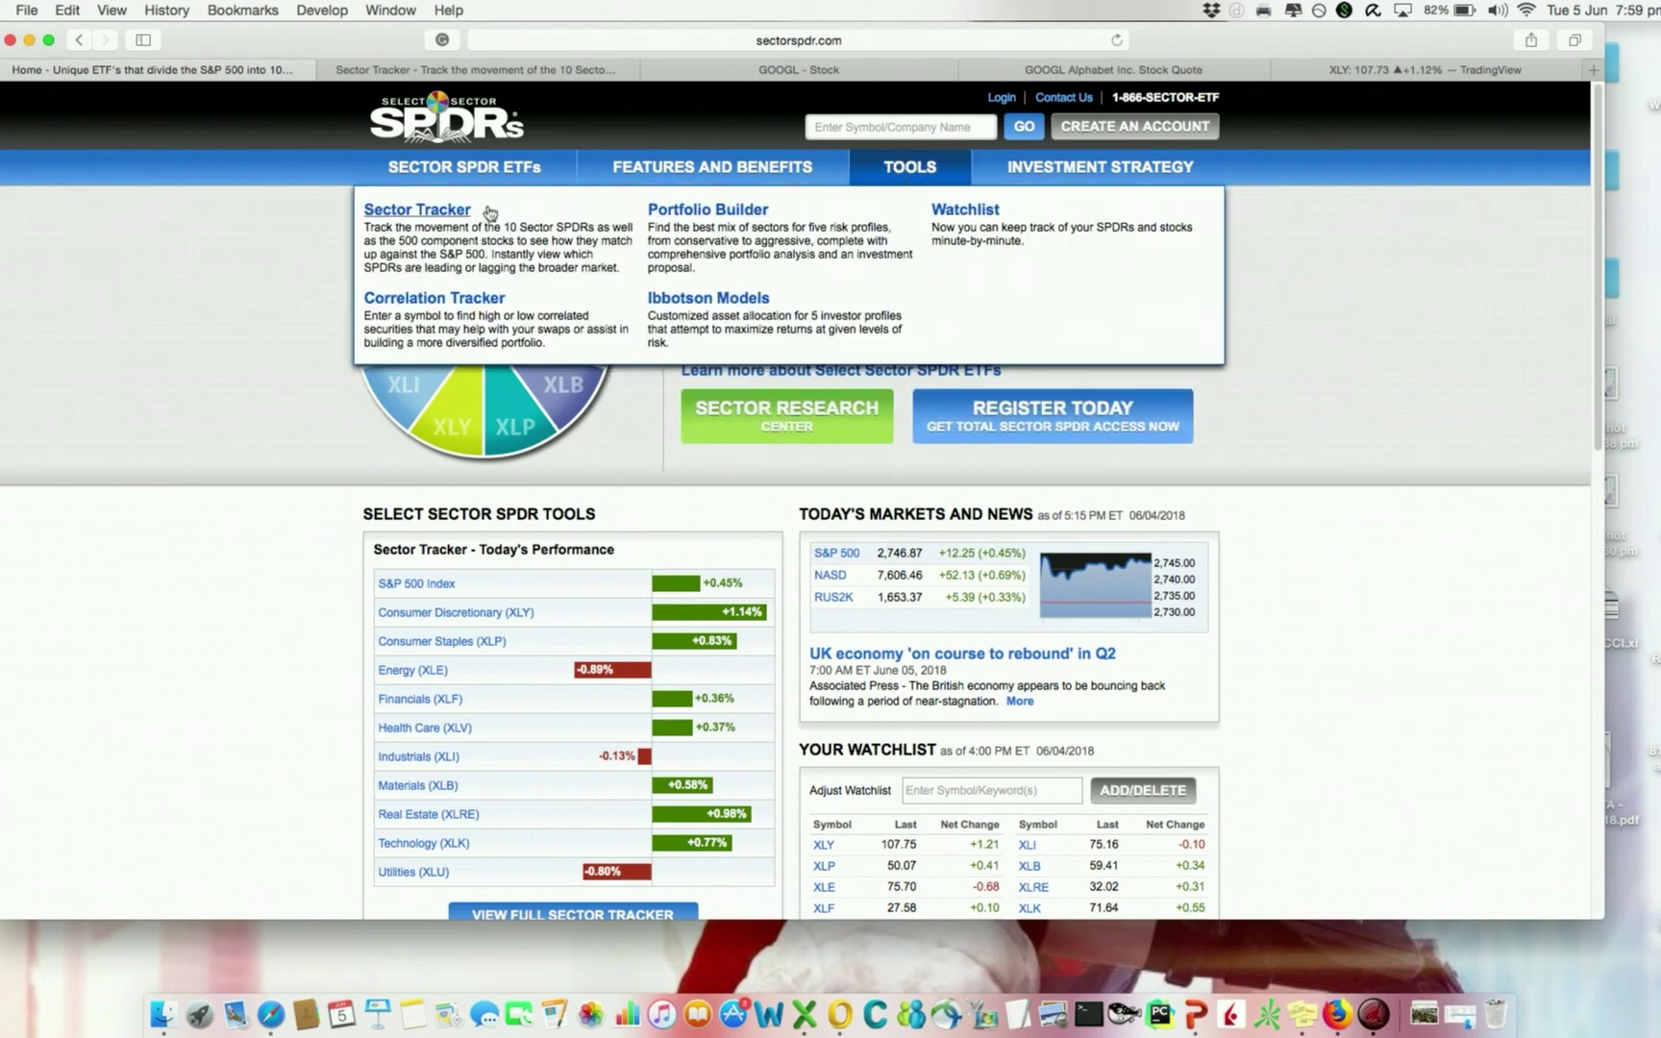
pyautogui.click(453, 210)
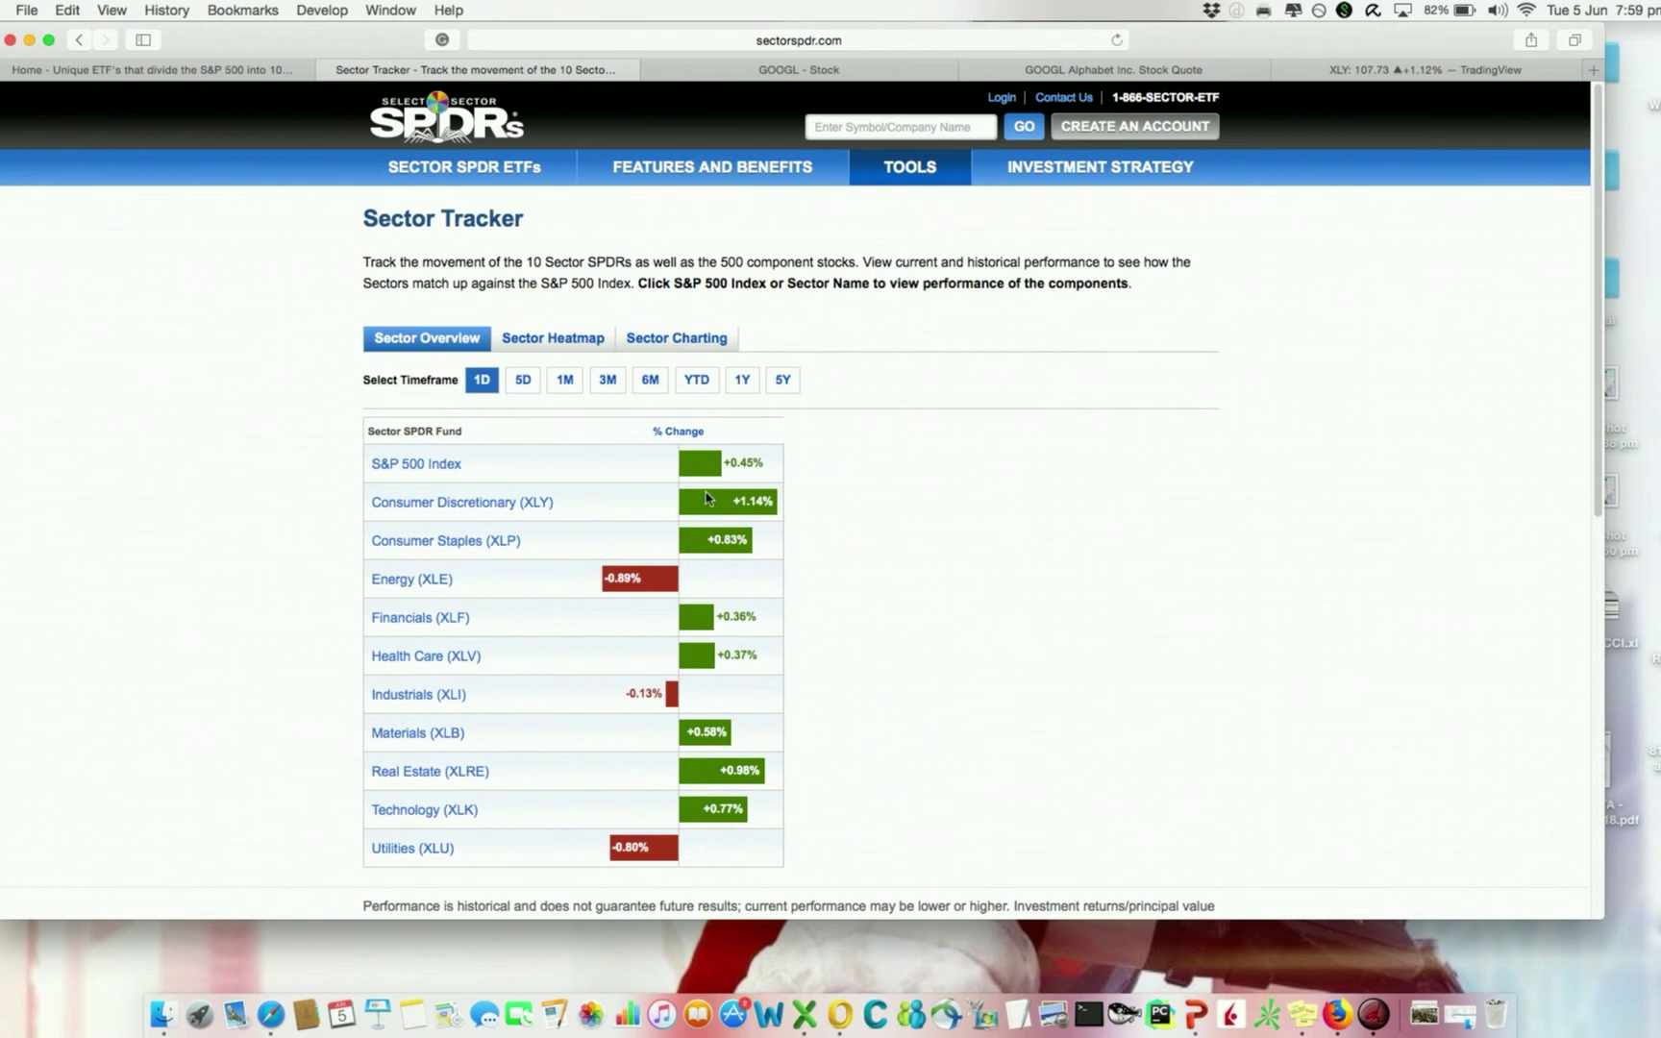
pyautogui.click(519, 383)
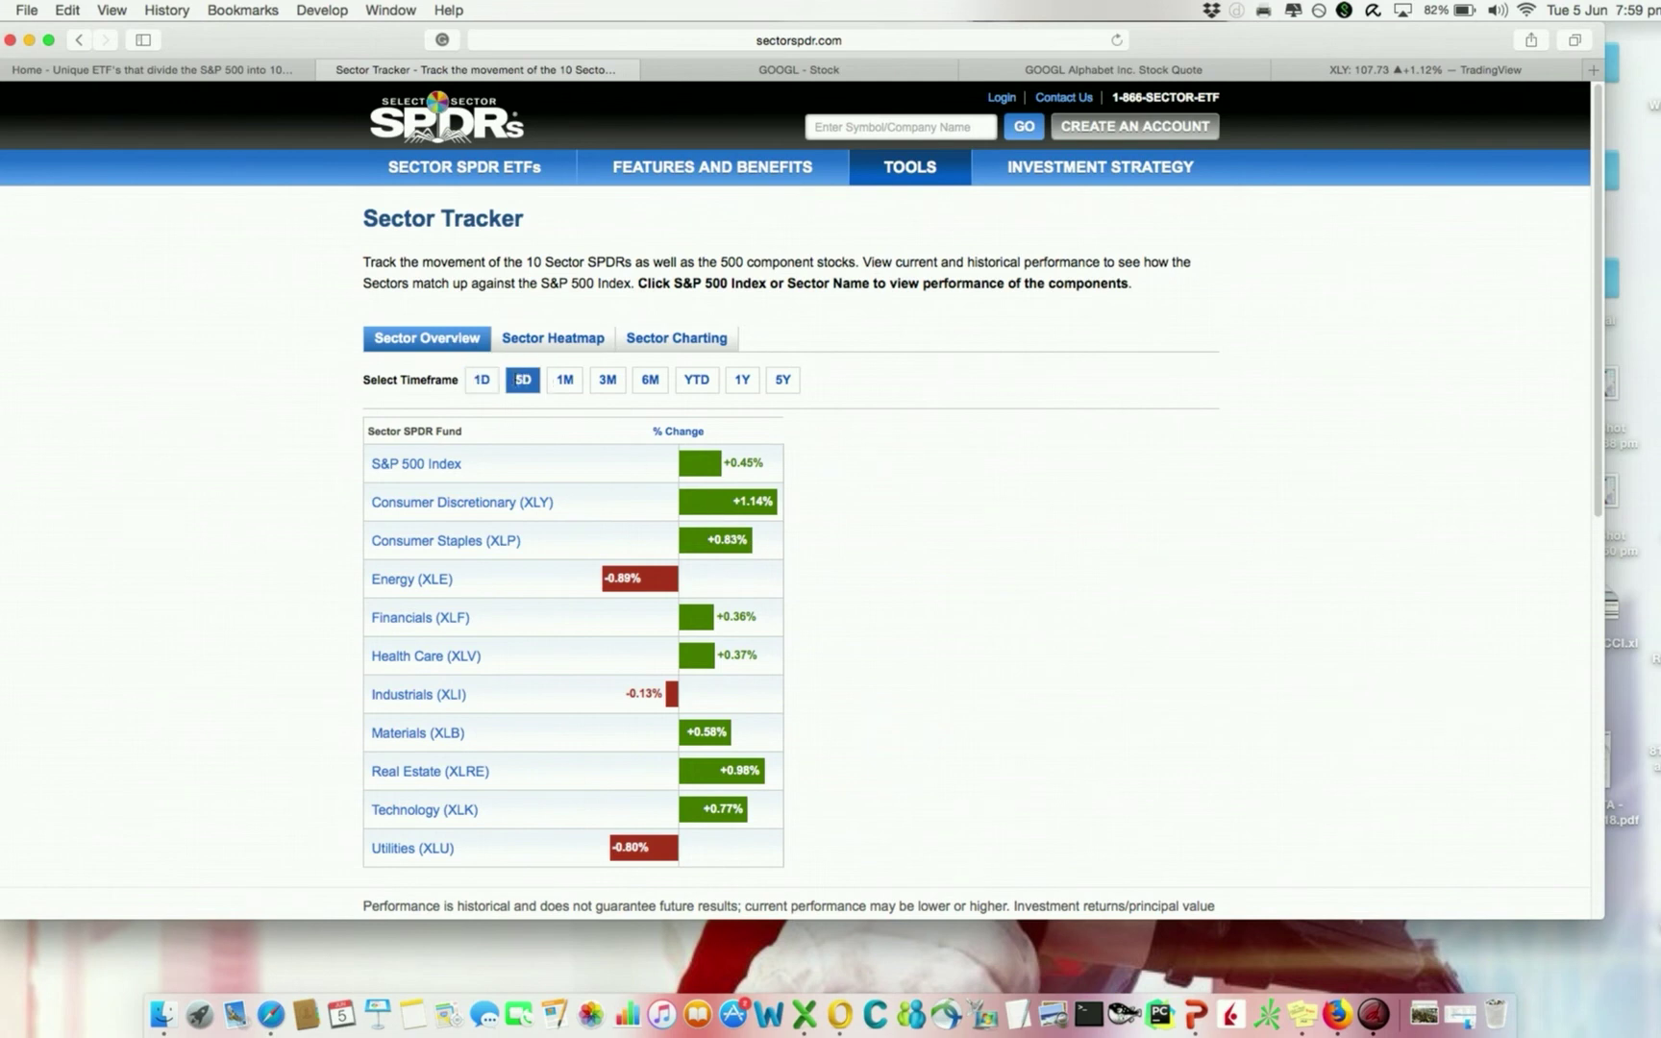
pyautogui.click(565, 381)
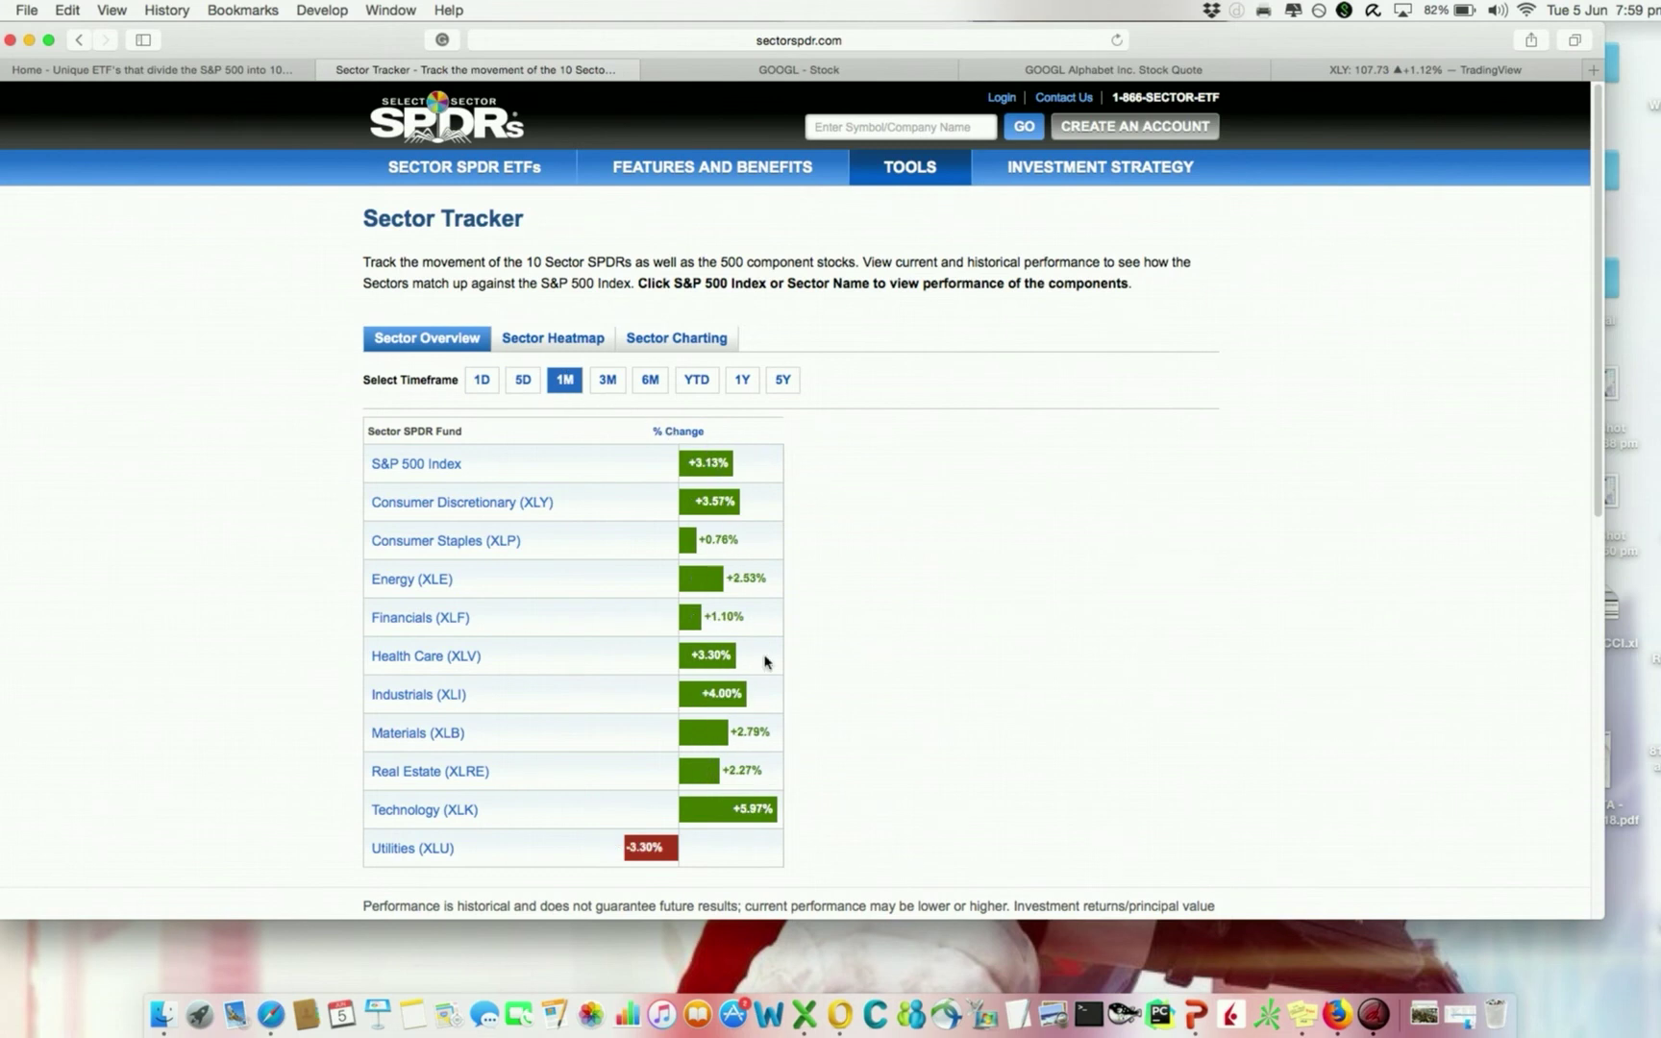
pyautogui.click(609, 380)
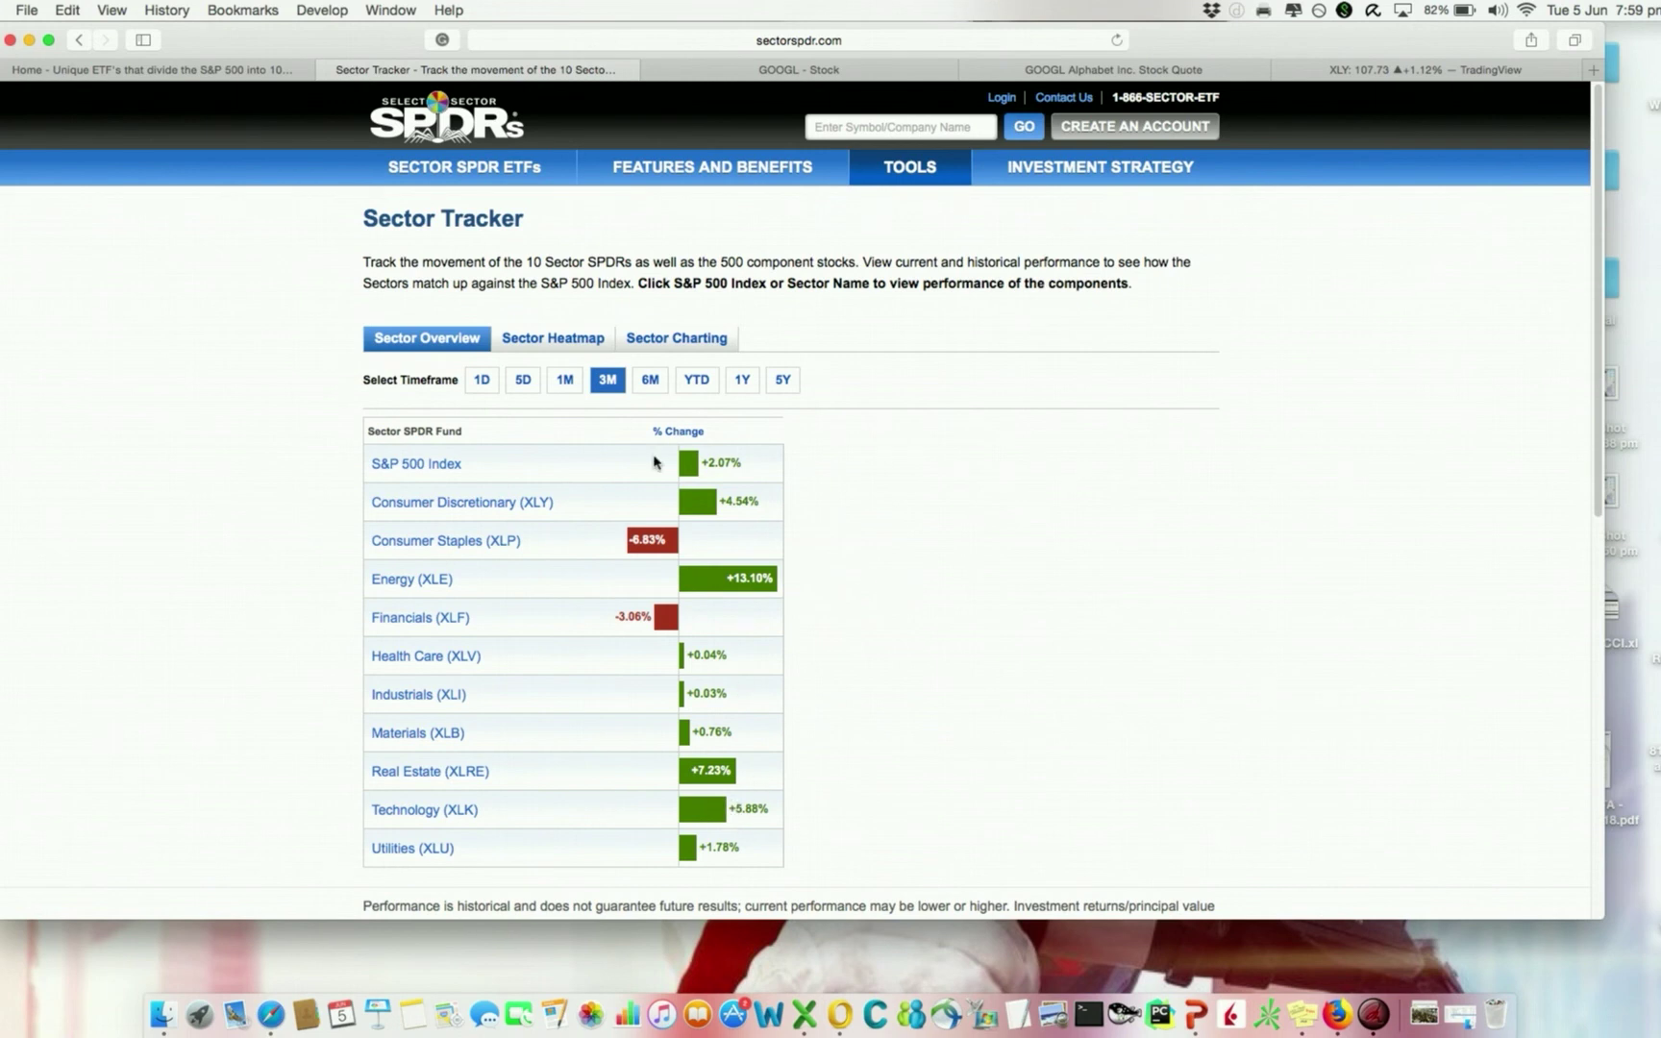
# Compare sector performance by switching the overview between 1M, 5D and 3M, ending on 5D.
pyautogui.click(566, 380)
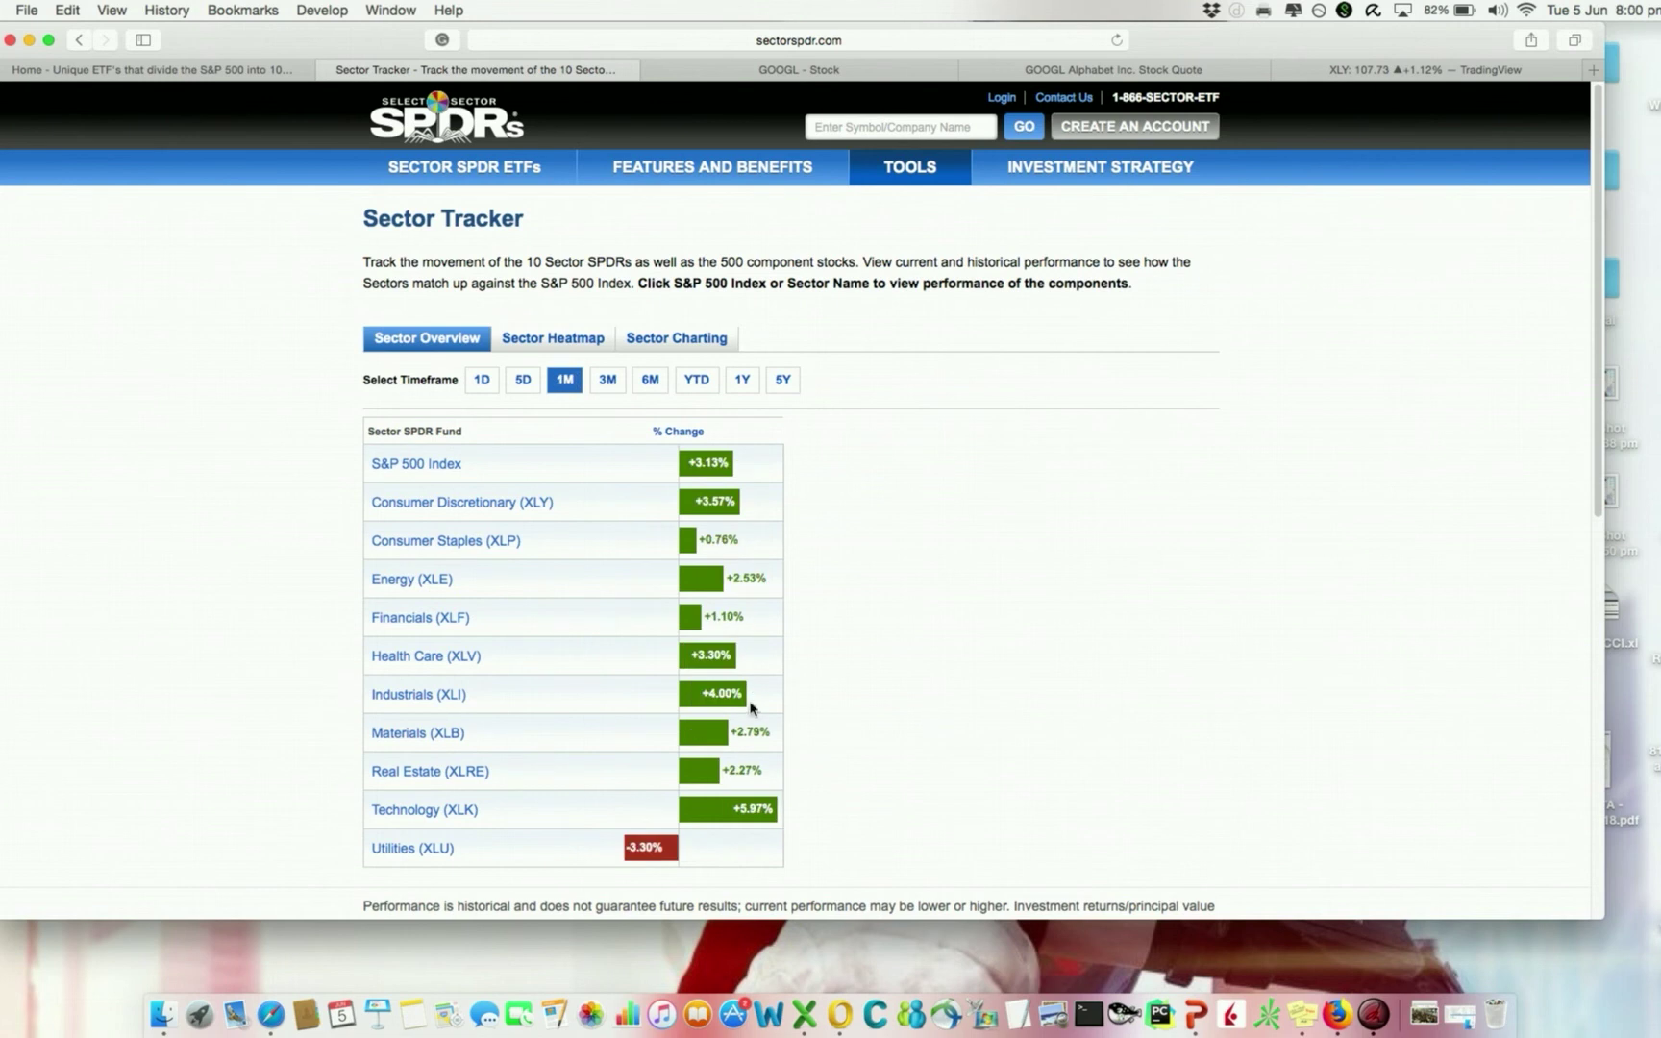
pyautogui.click(523, 381)
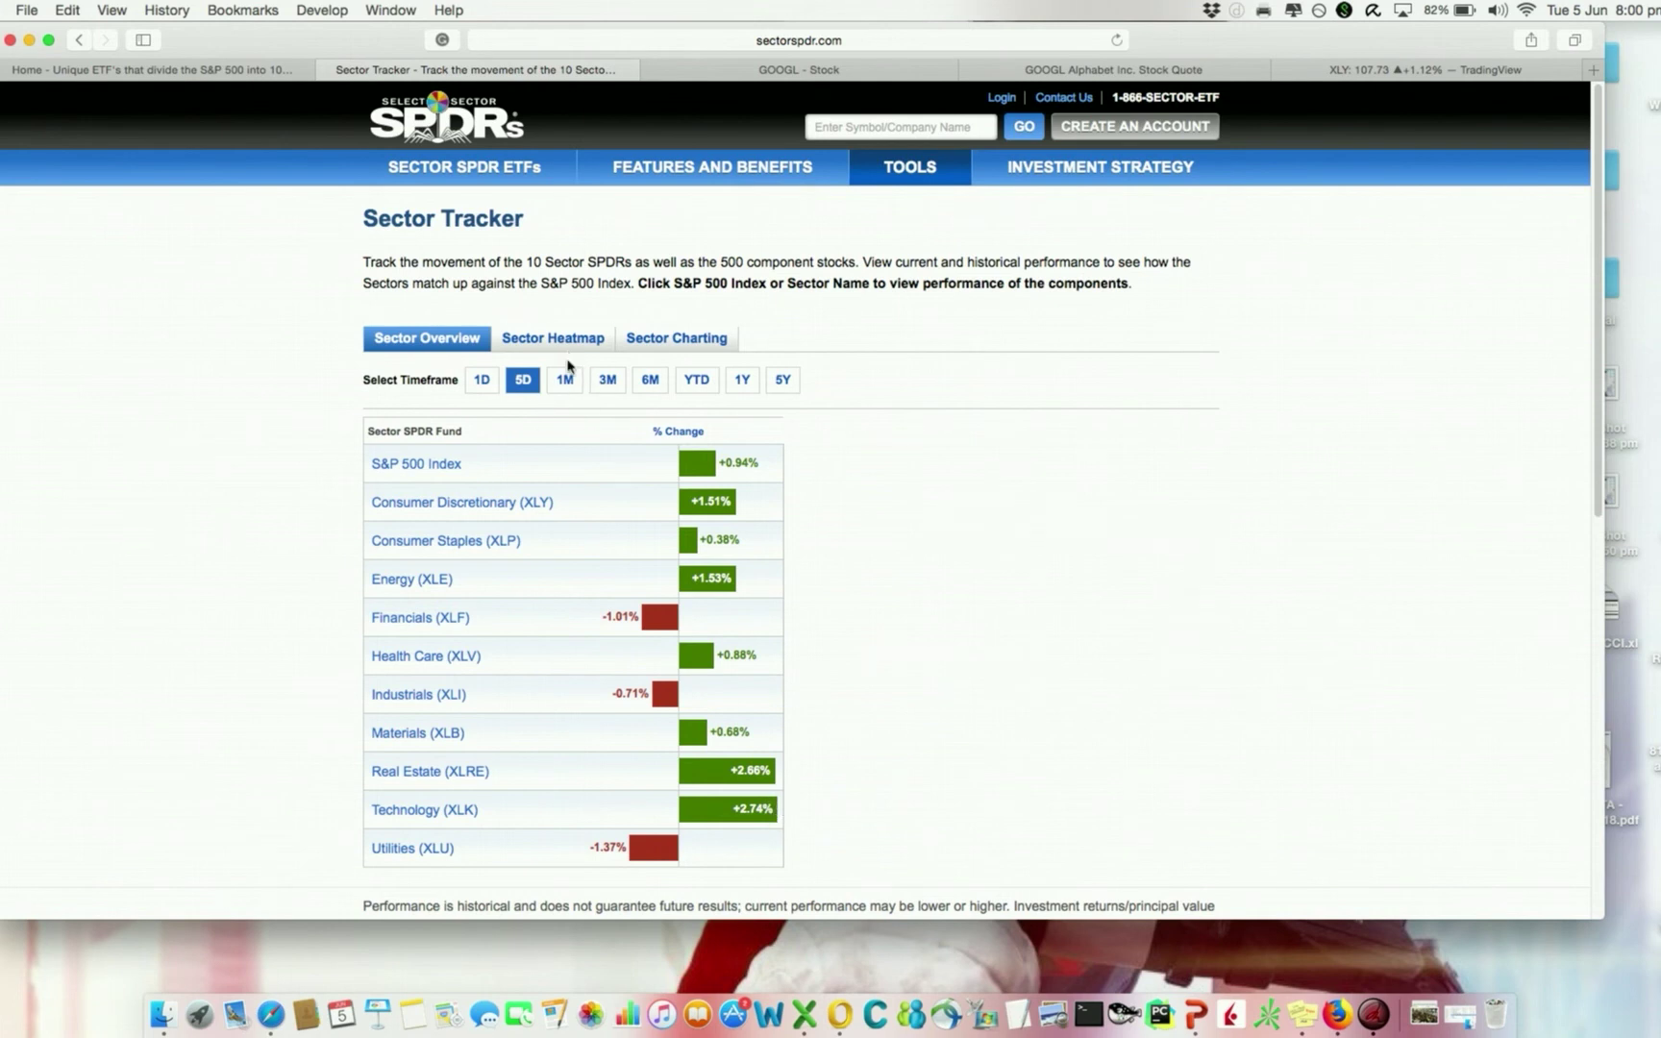
pyautogui.click(616, 384)
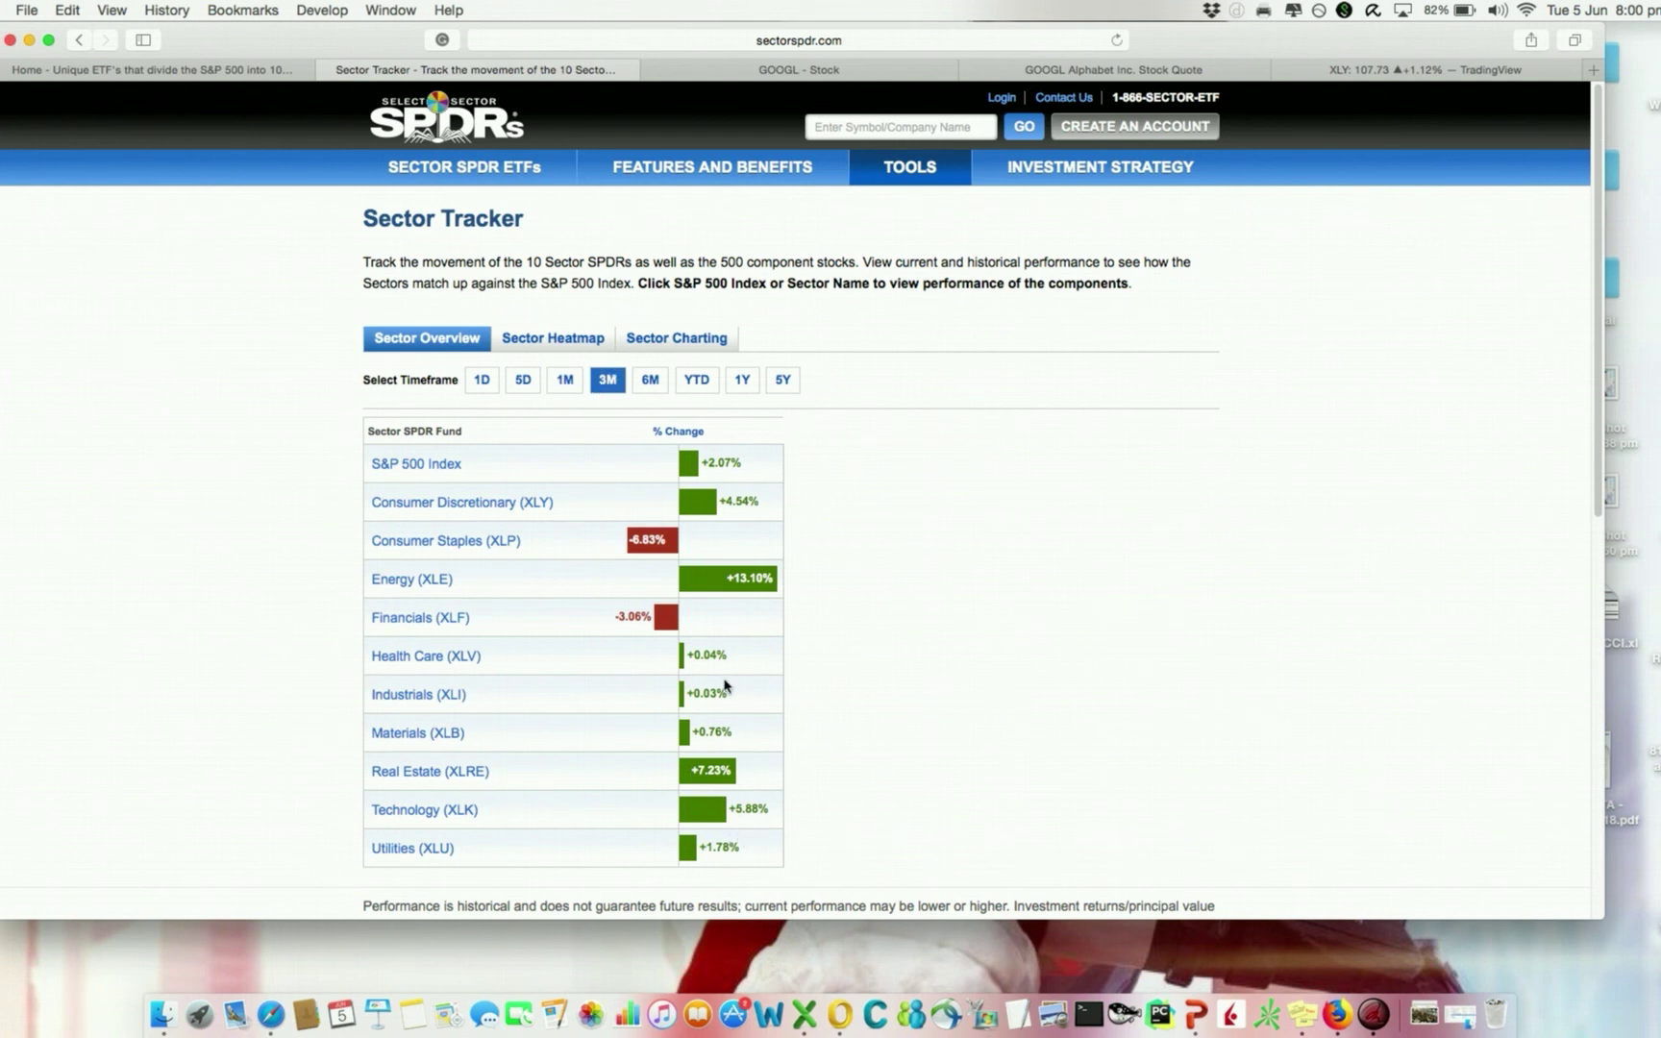
pyautogui.click(565, 379)
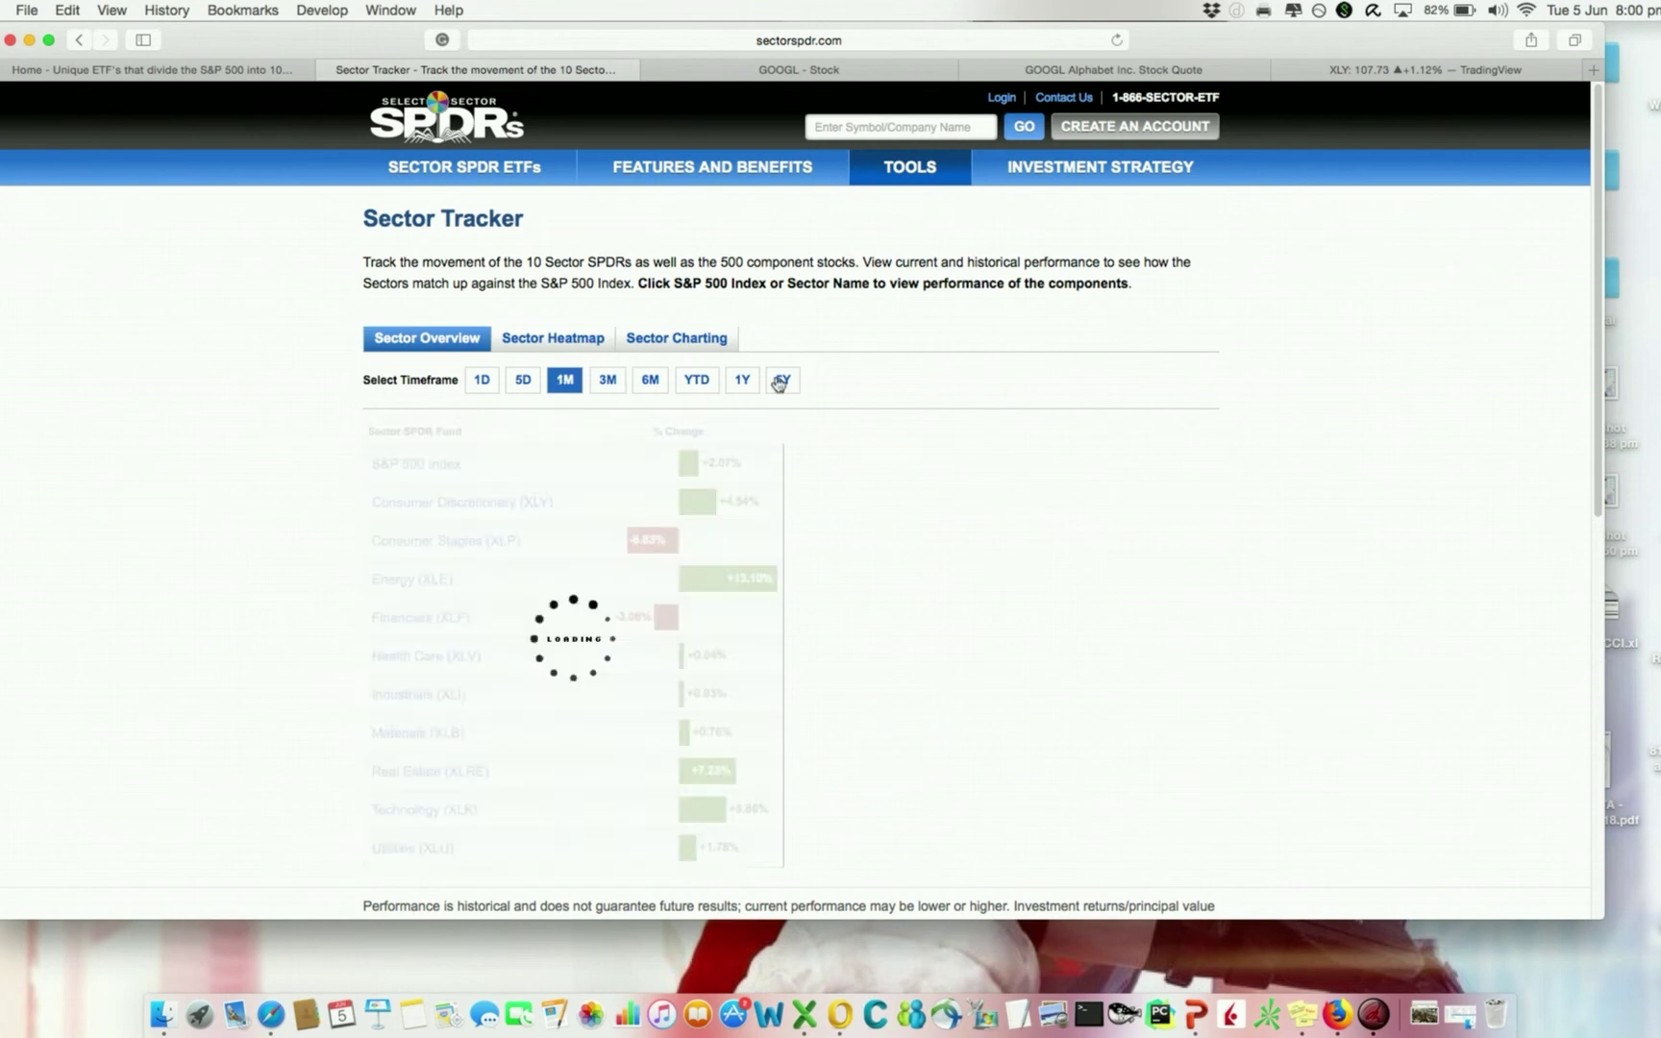
pyautogui.click(523, 381)
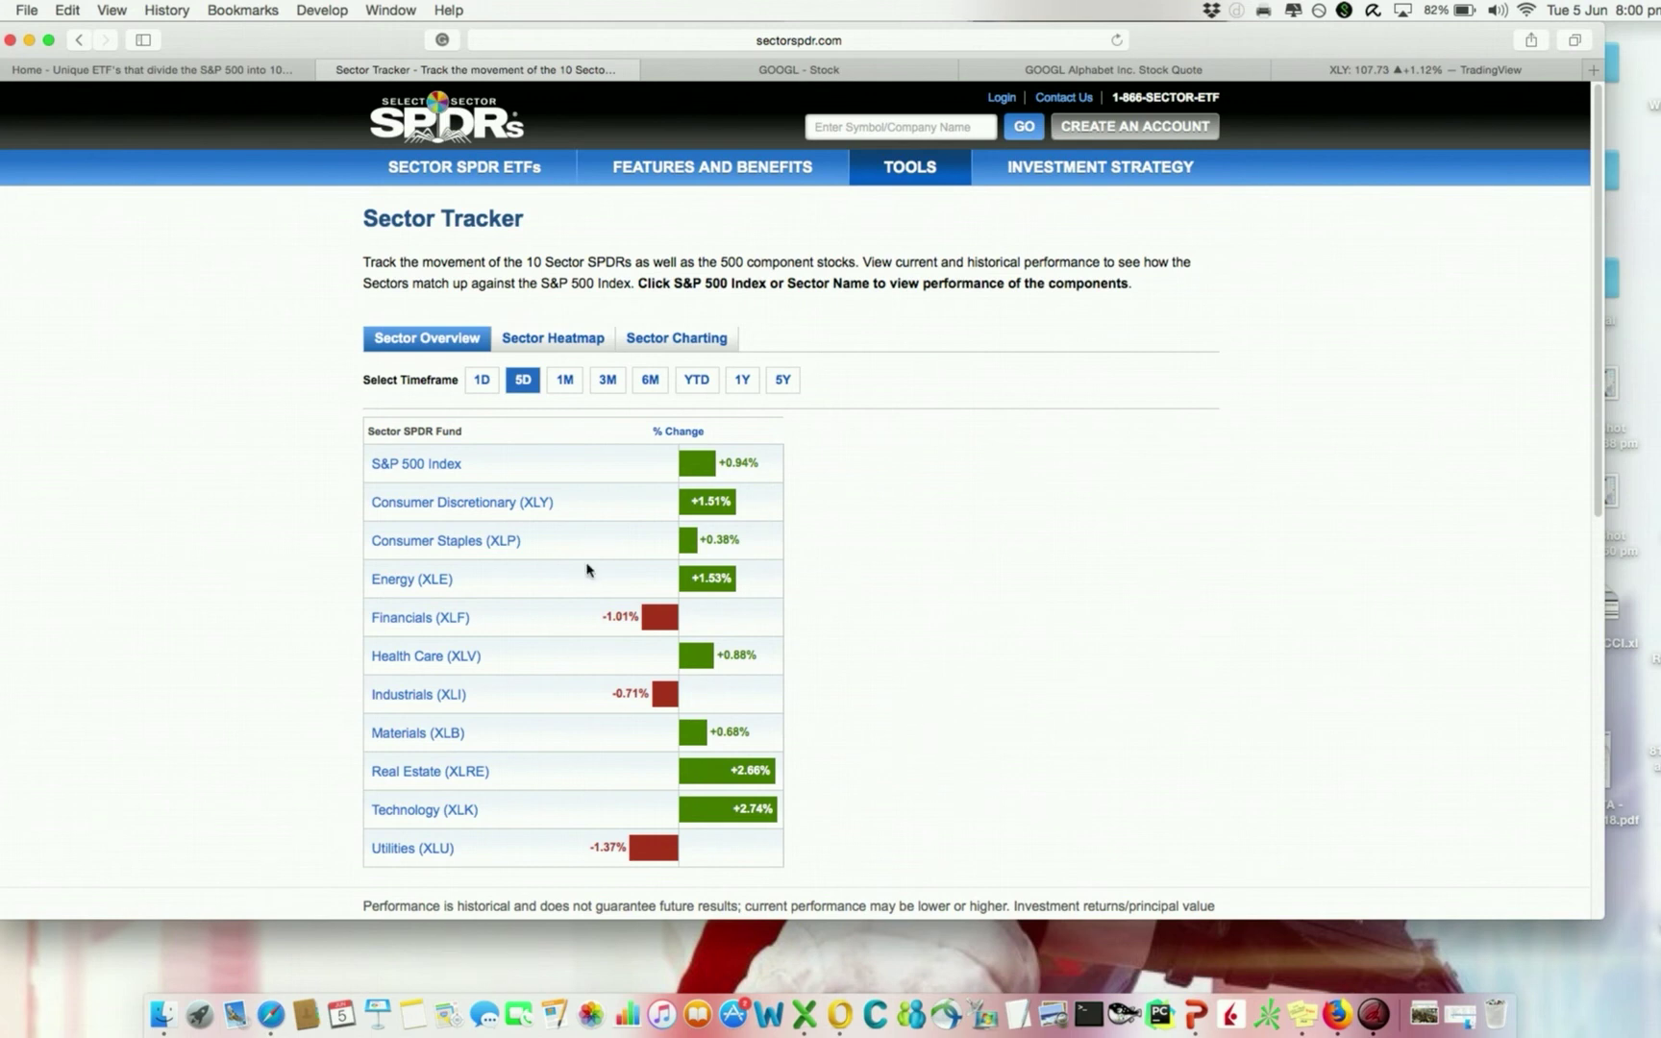
# Open the Sector Heatmap and examine the one-day sector blocks and the color scale.
pyautogui.click(553, 347)
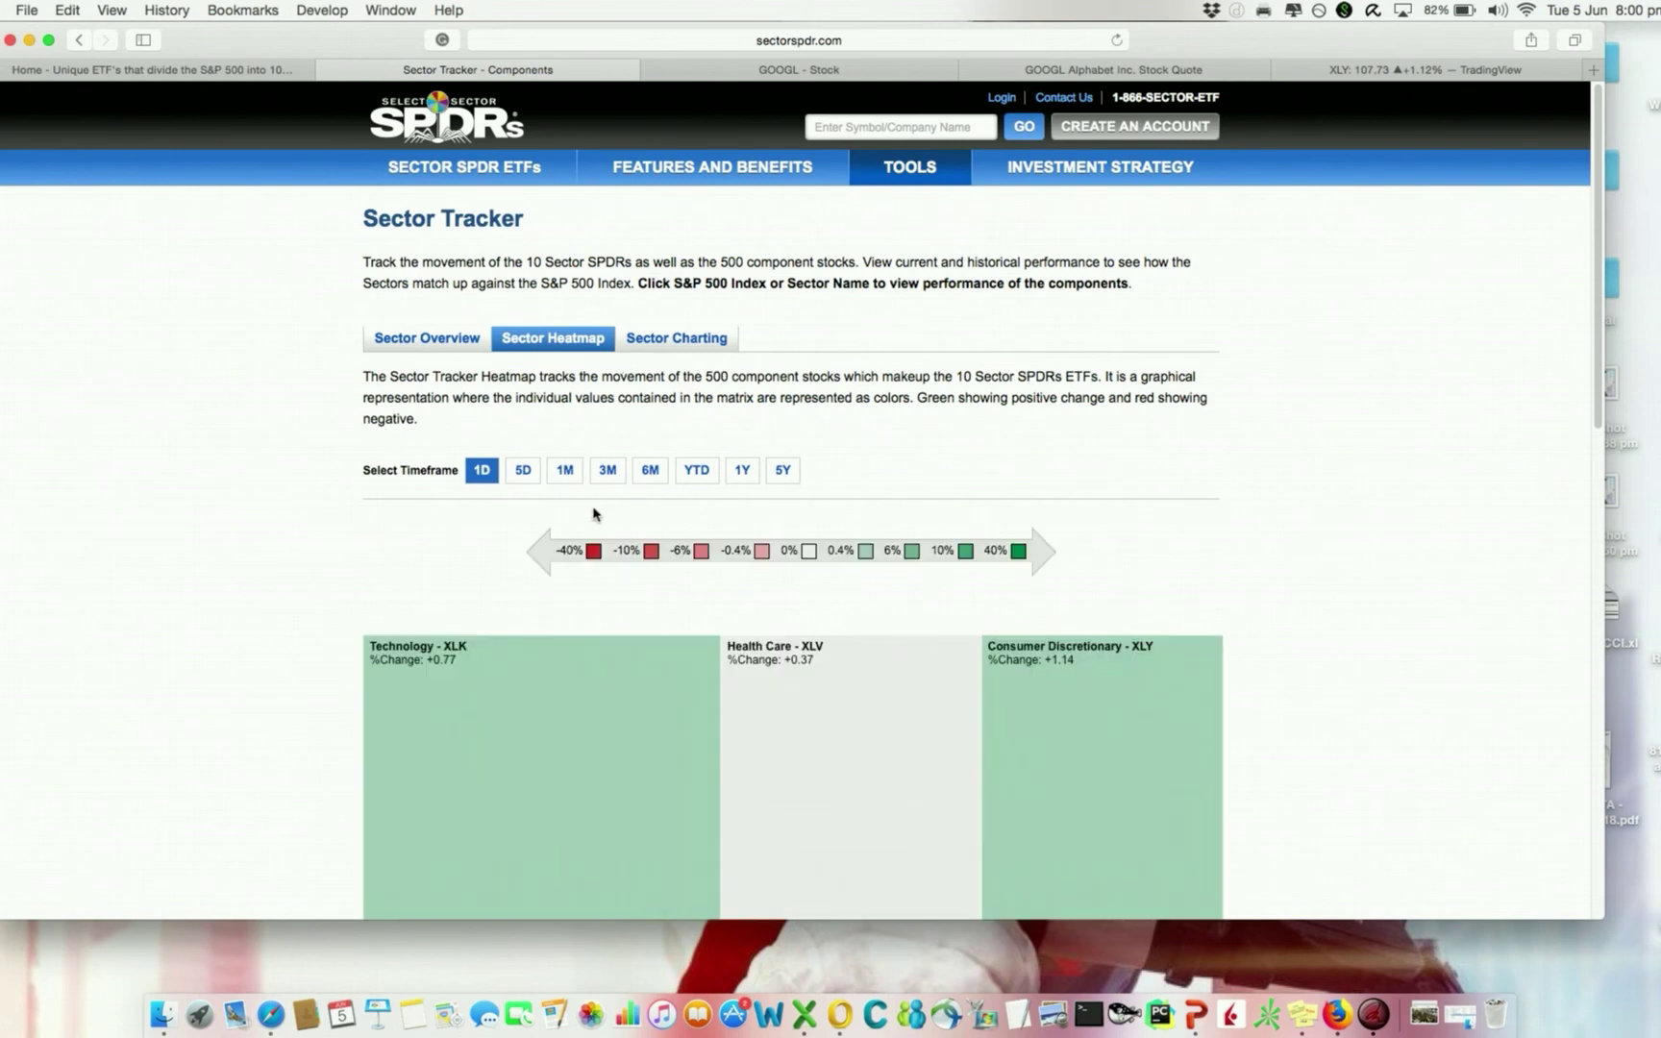
pyautogui.scroll(-5, 615, 529)
pyautogui.scroll(-6, 843, 519)
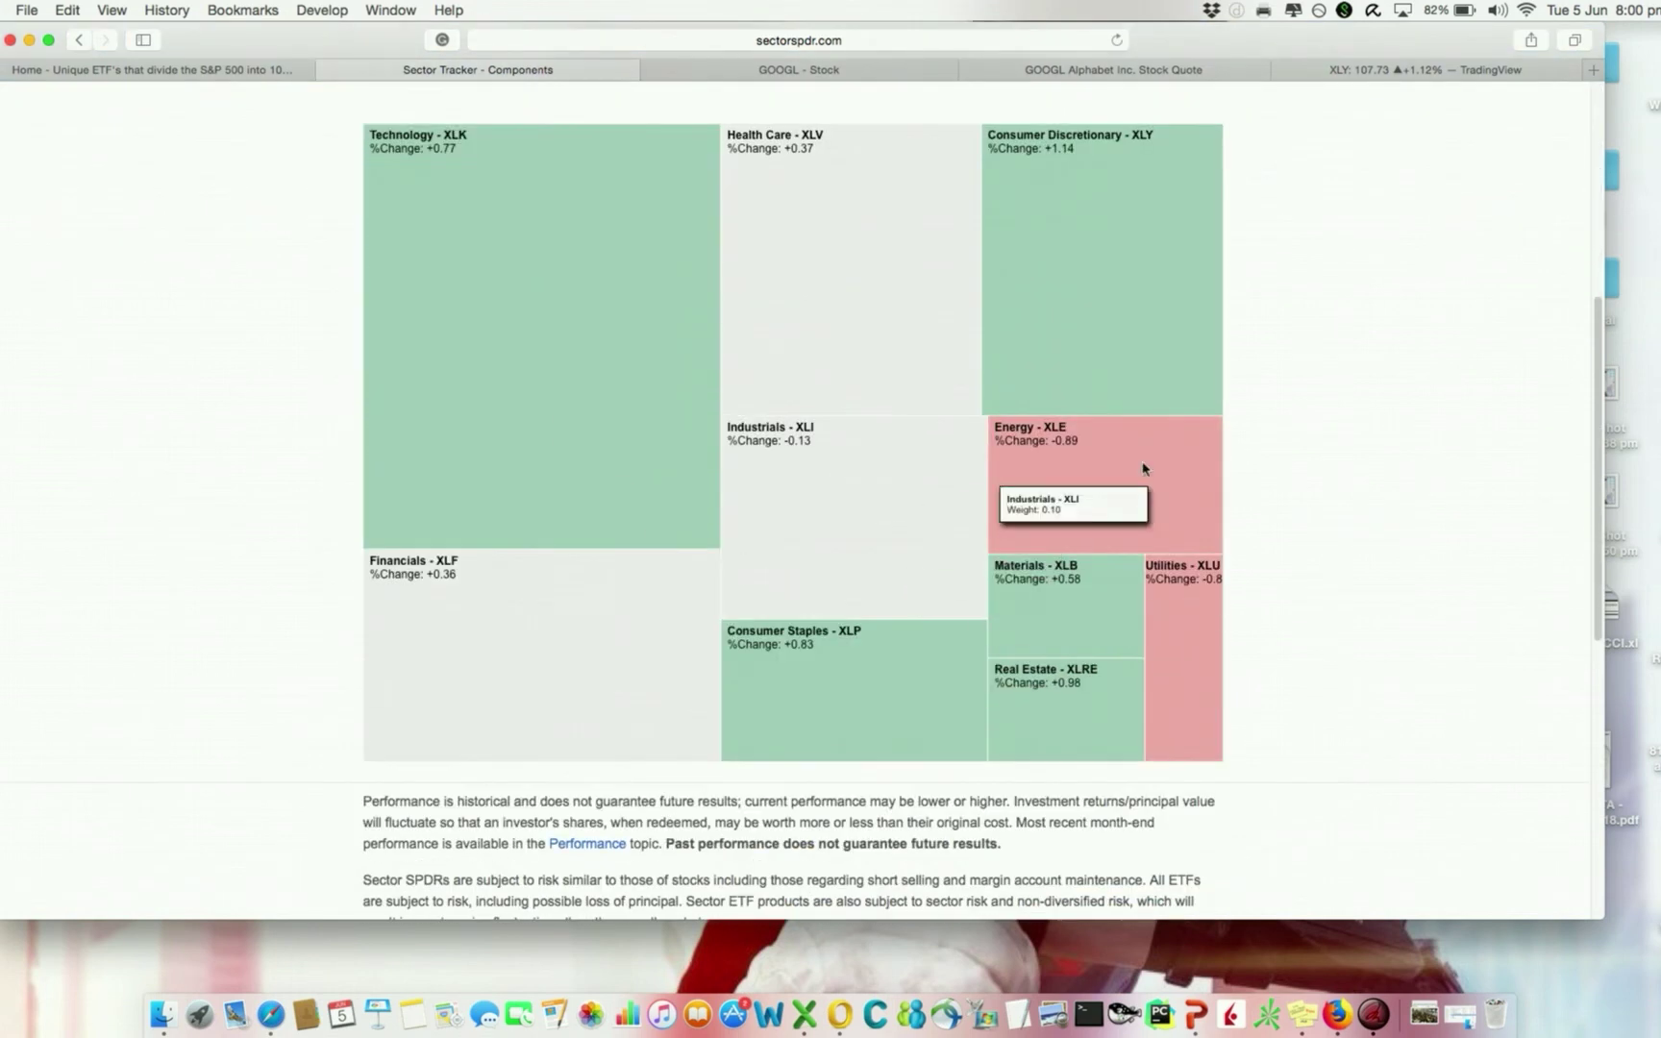
pyautogui.scroll(10, 794, 303)
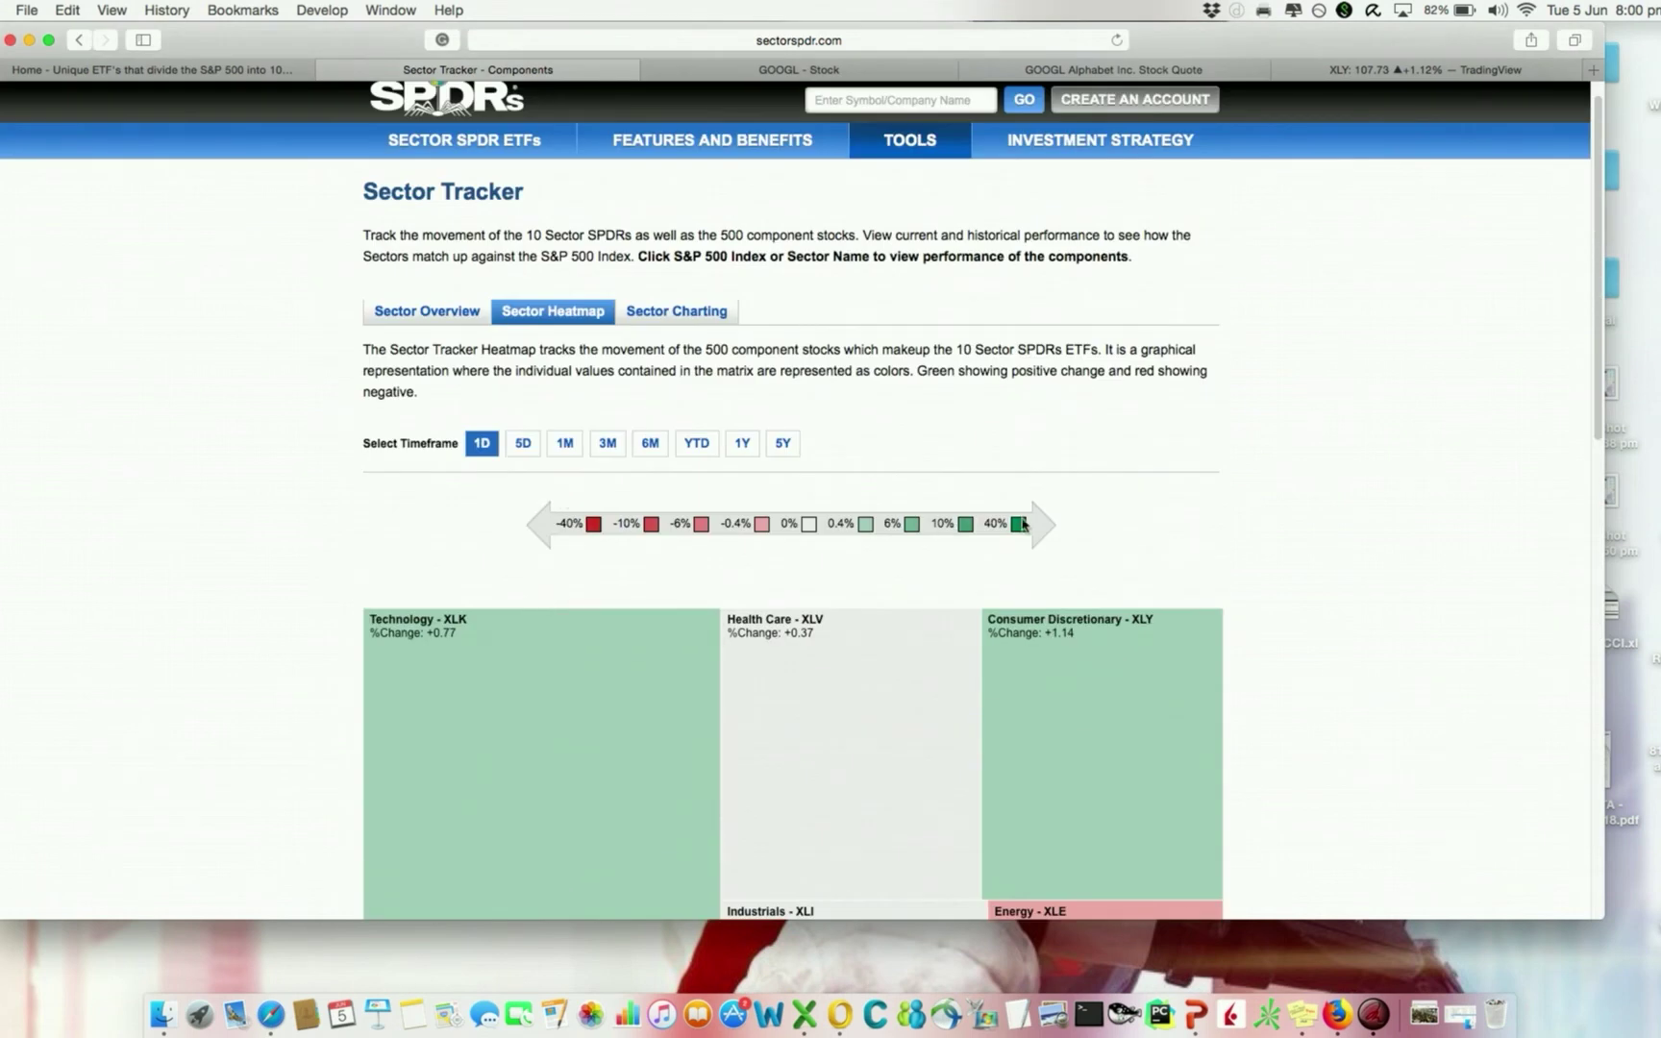
pyautogui.scroll(-3, 630, 553)
pyautogui.scroll(1, 679, 391)
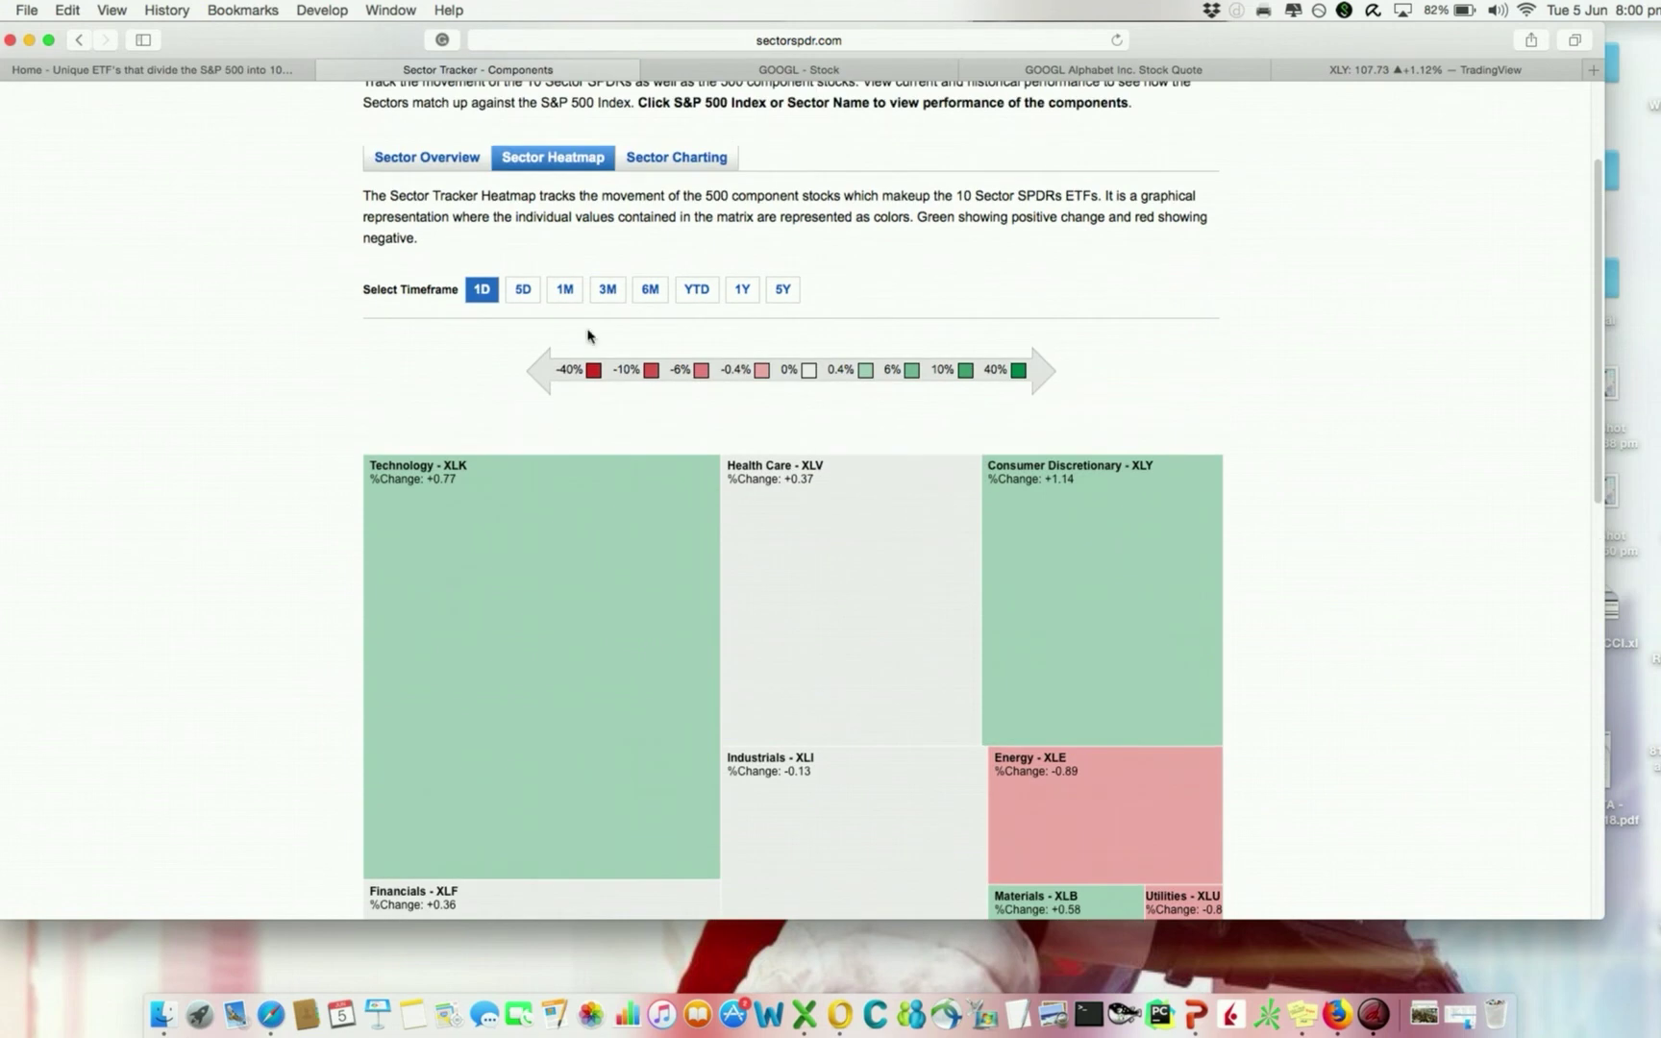
# View the sector heatmap for the 1M timeframe and then for 3M.
pyautogui.click(565, 293)
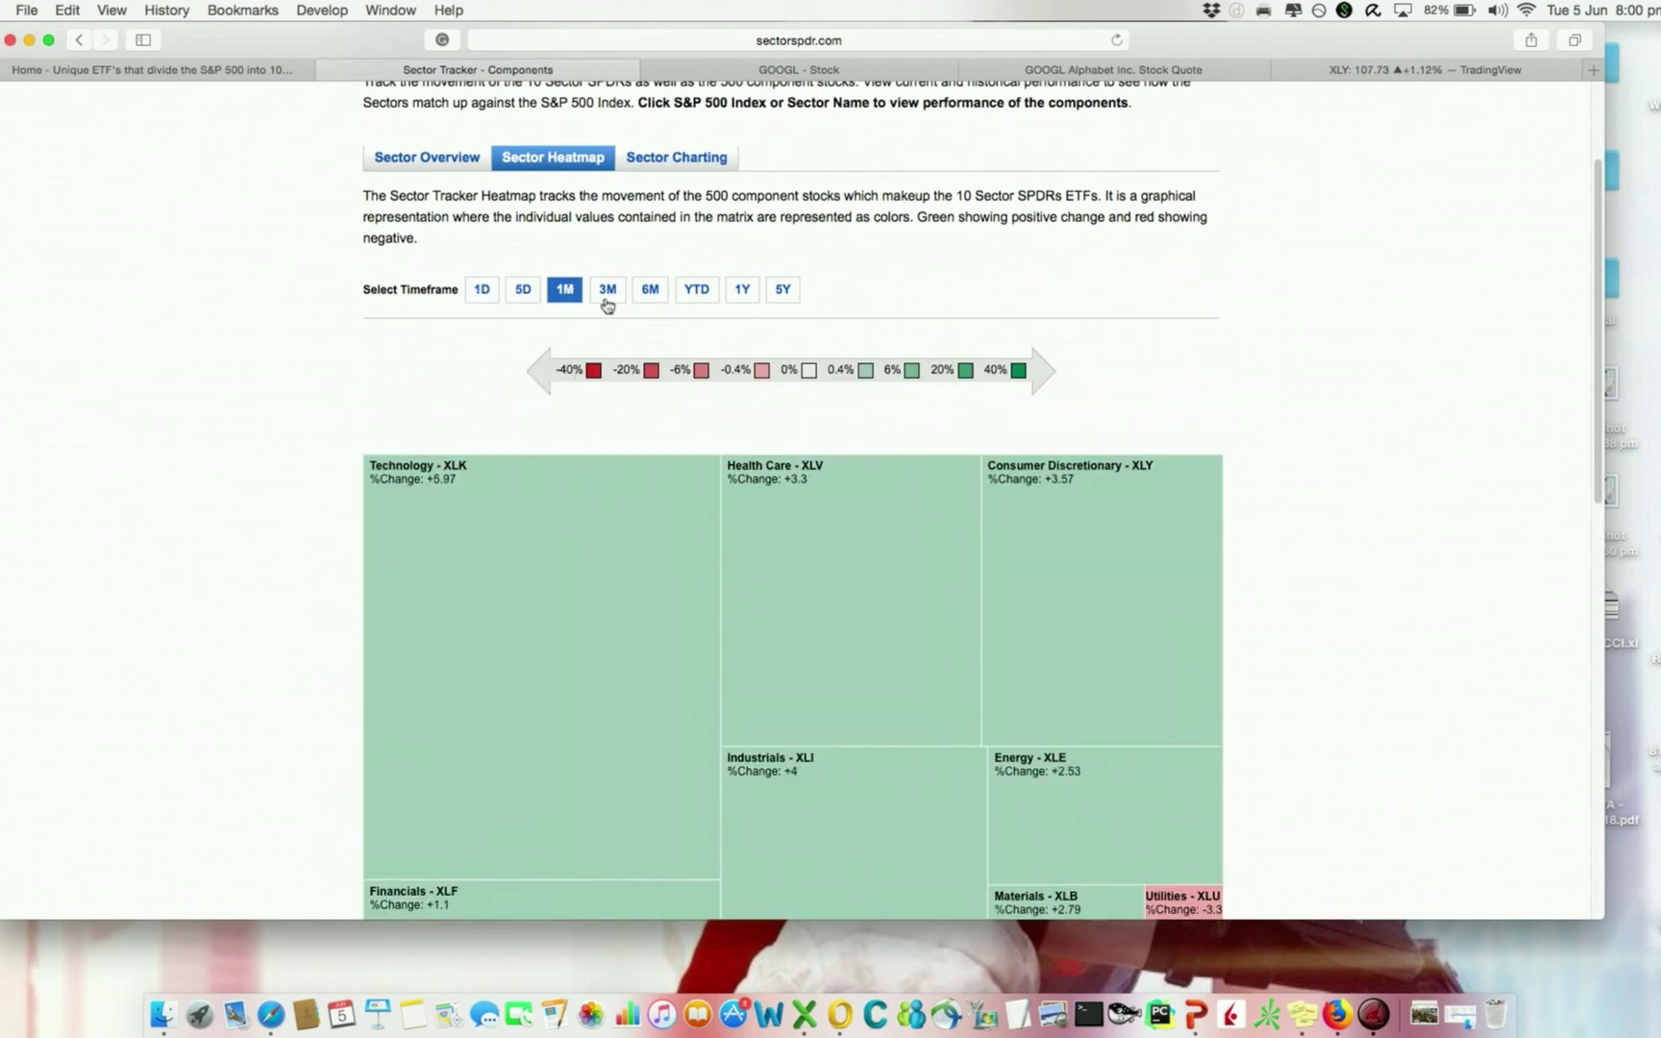
pyautogui.click(606, 300)
pyautogui.scroll(-1, 679, 366)
pyautogui.scroll(-4, 681, 392)
pyautogui.scroll(7, 678, 394)
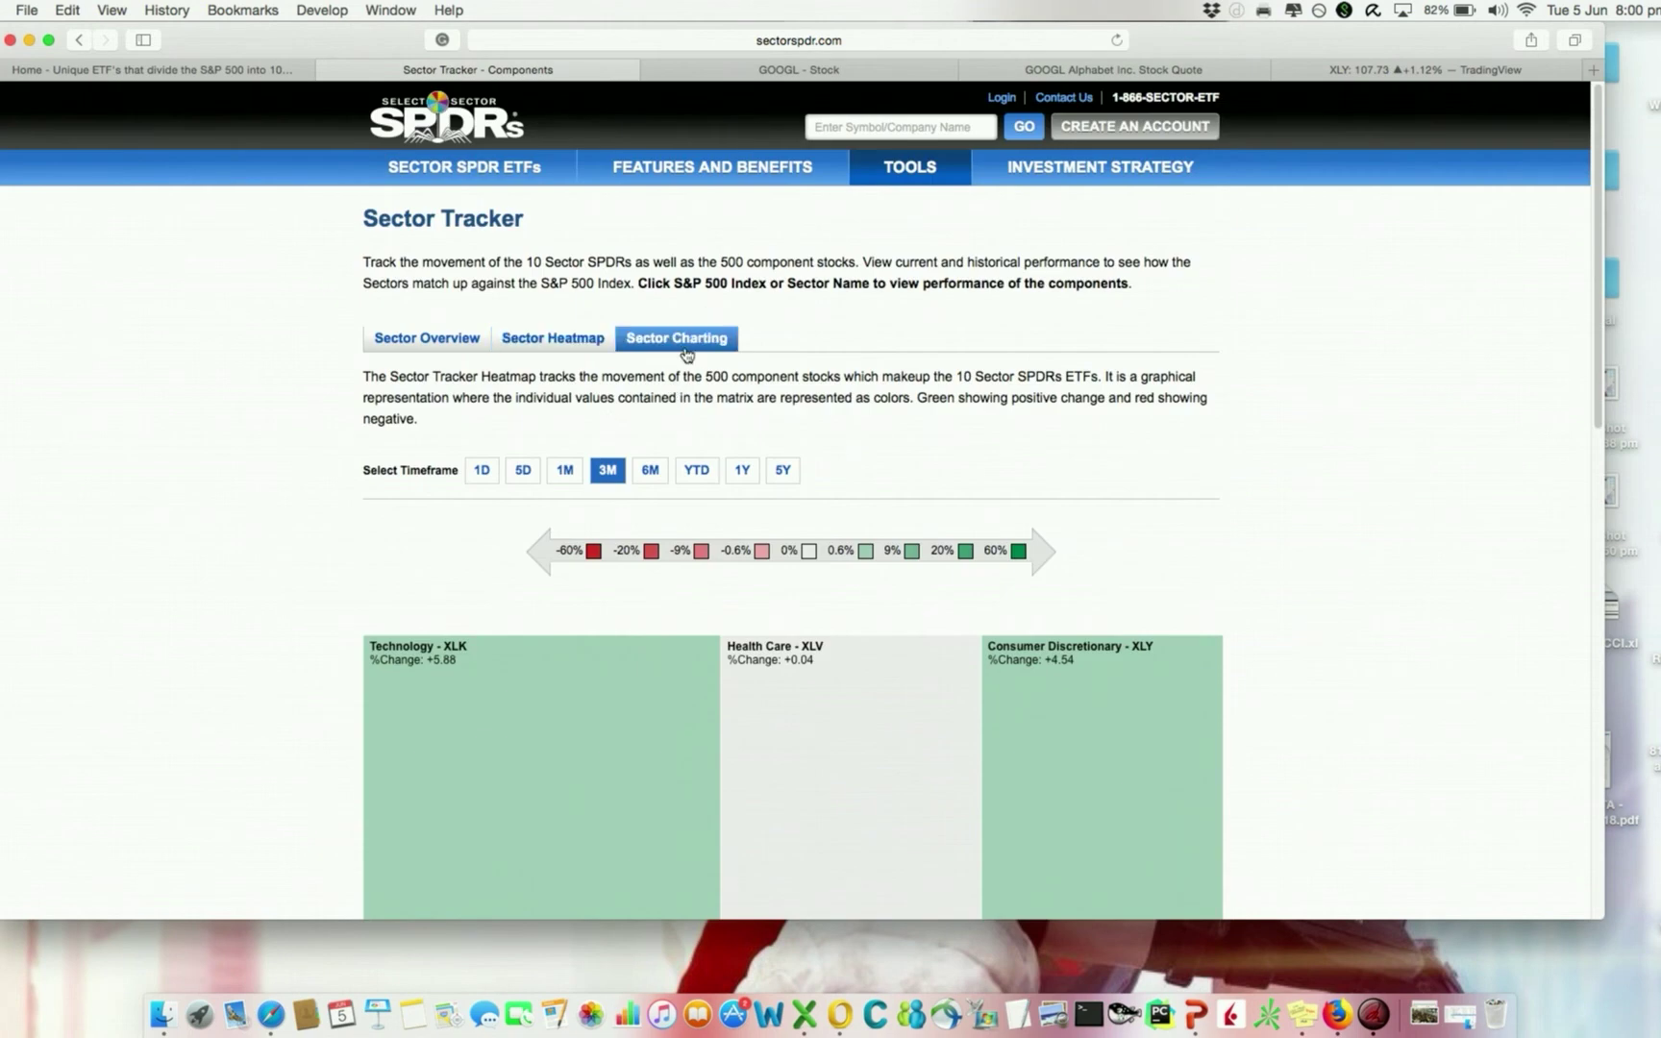
# In Sector Charting, remove Consumer Discretionary (XLY) from the 6M chart and plot Technology (XLK) against Utilities (XLU).
pyautogui.click(694, 348)
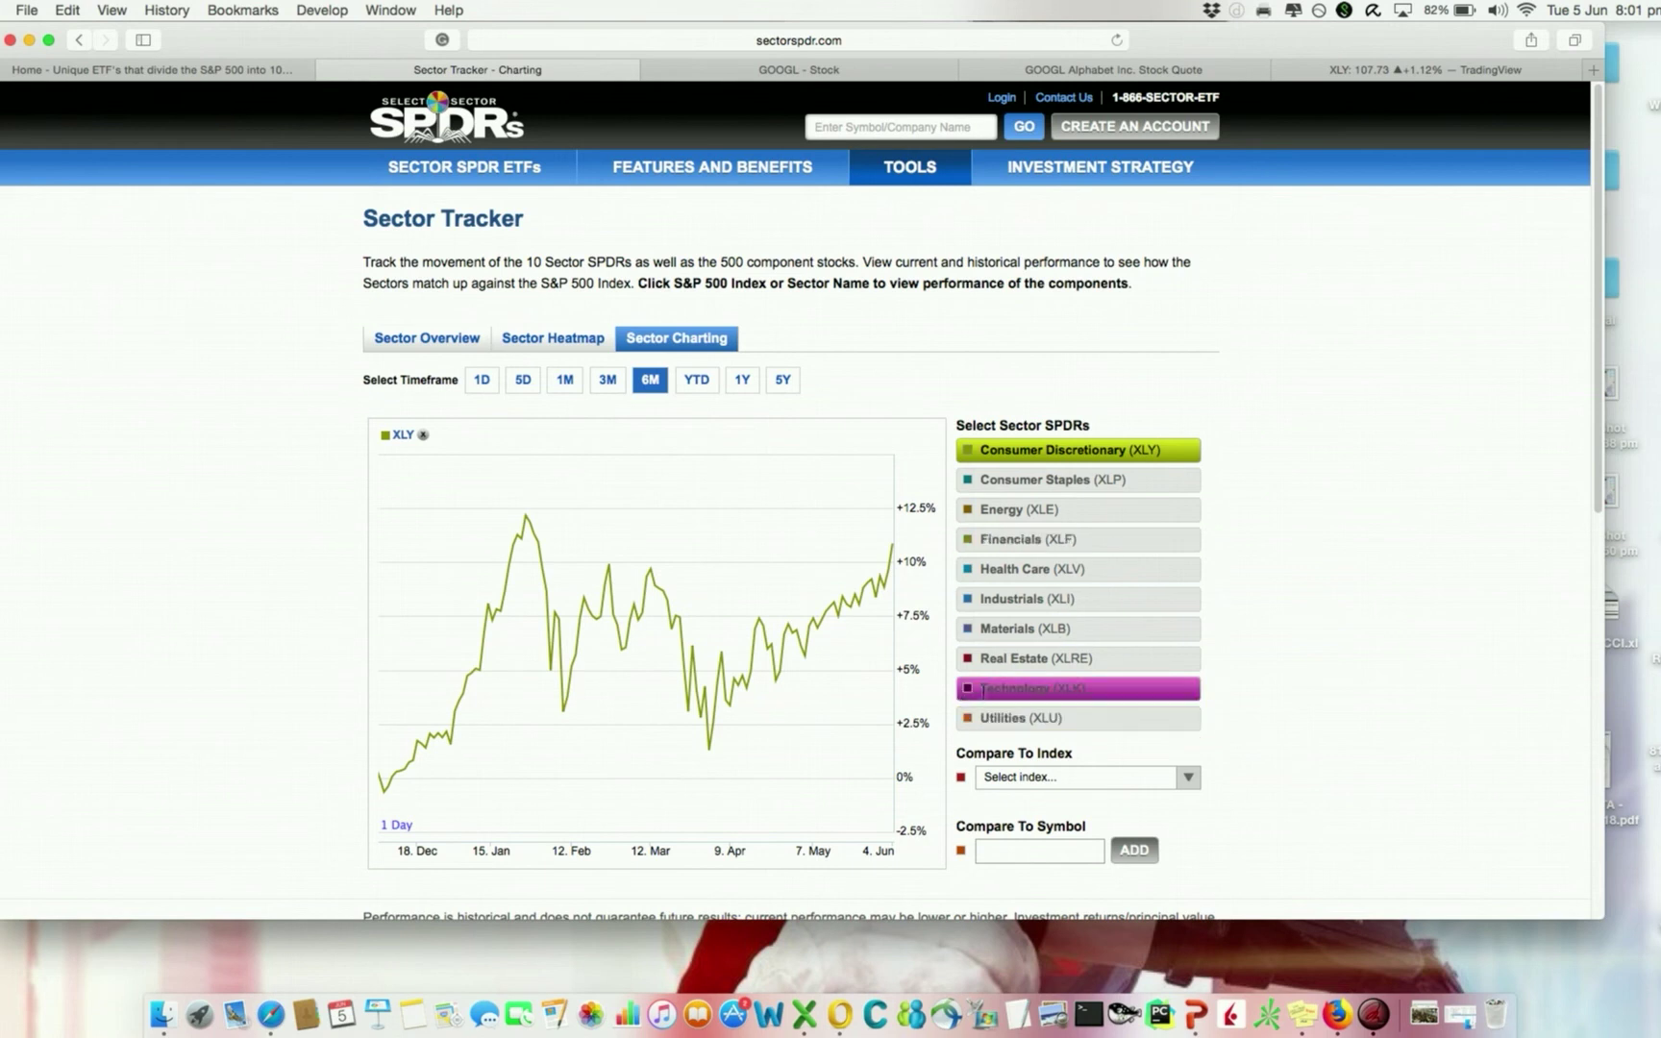
pyautogui.click(1020, 454)
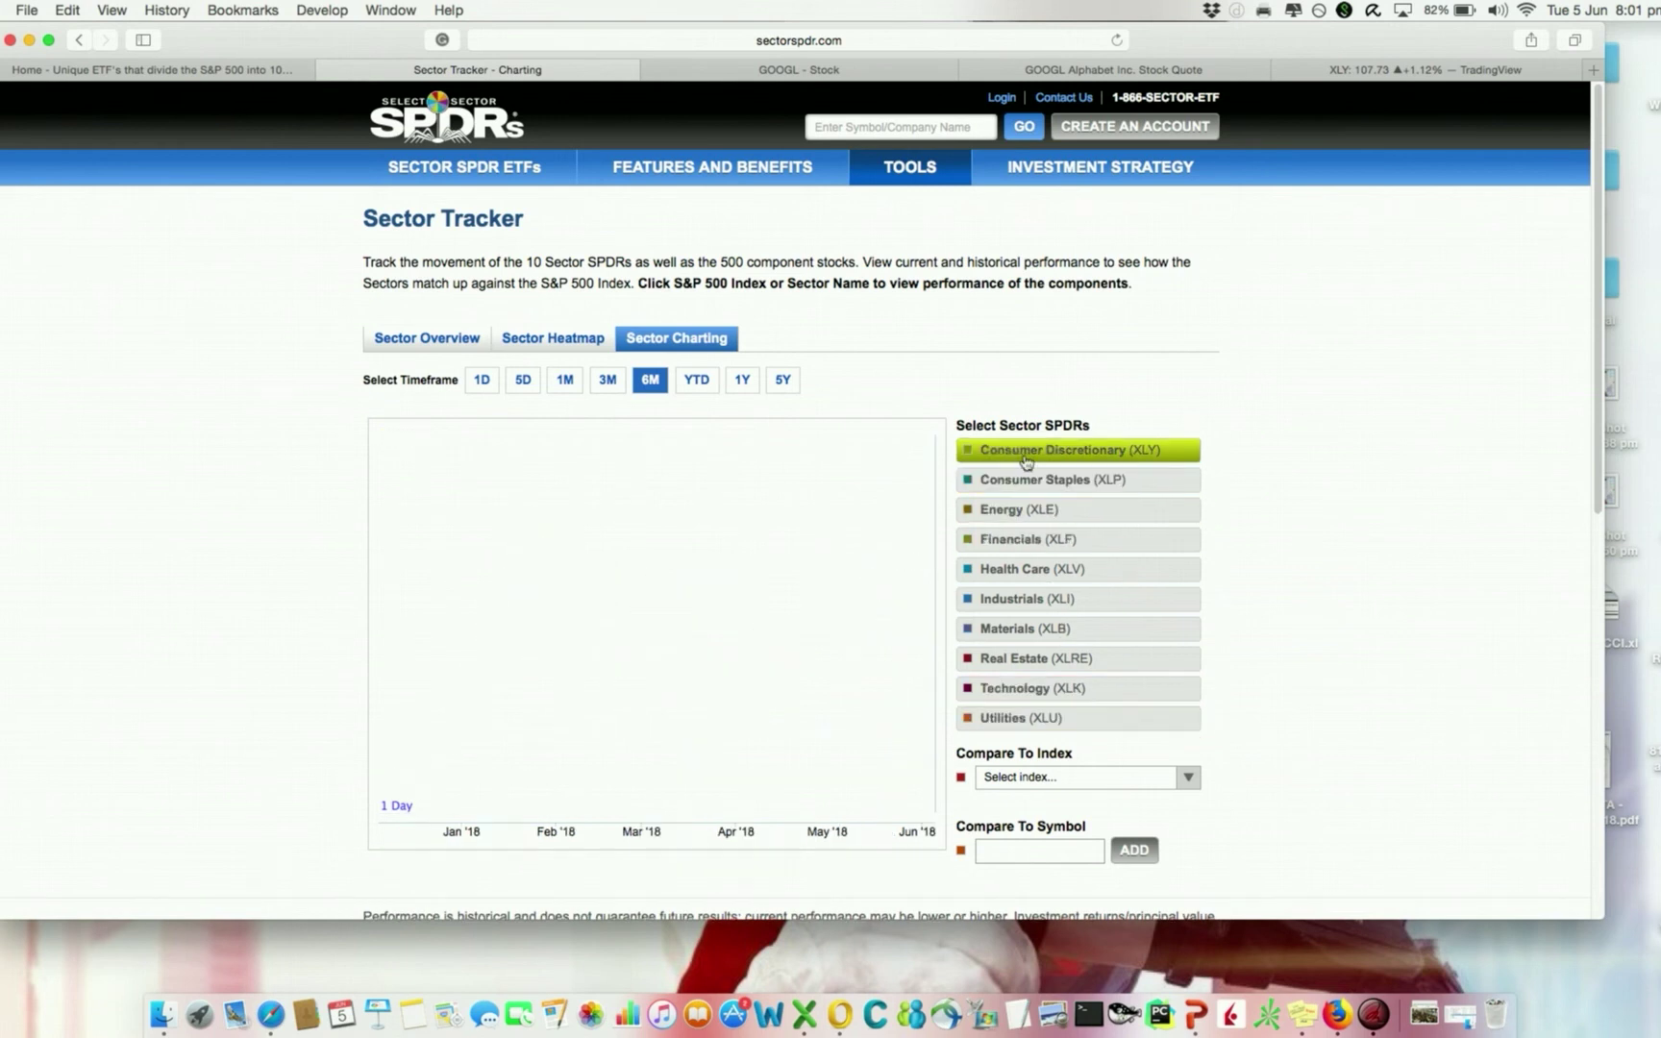
pyautogui.click(1000, 694)
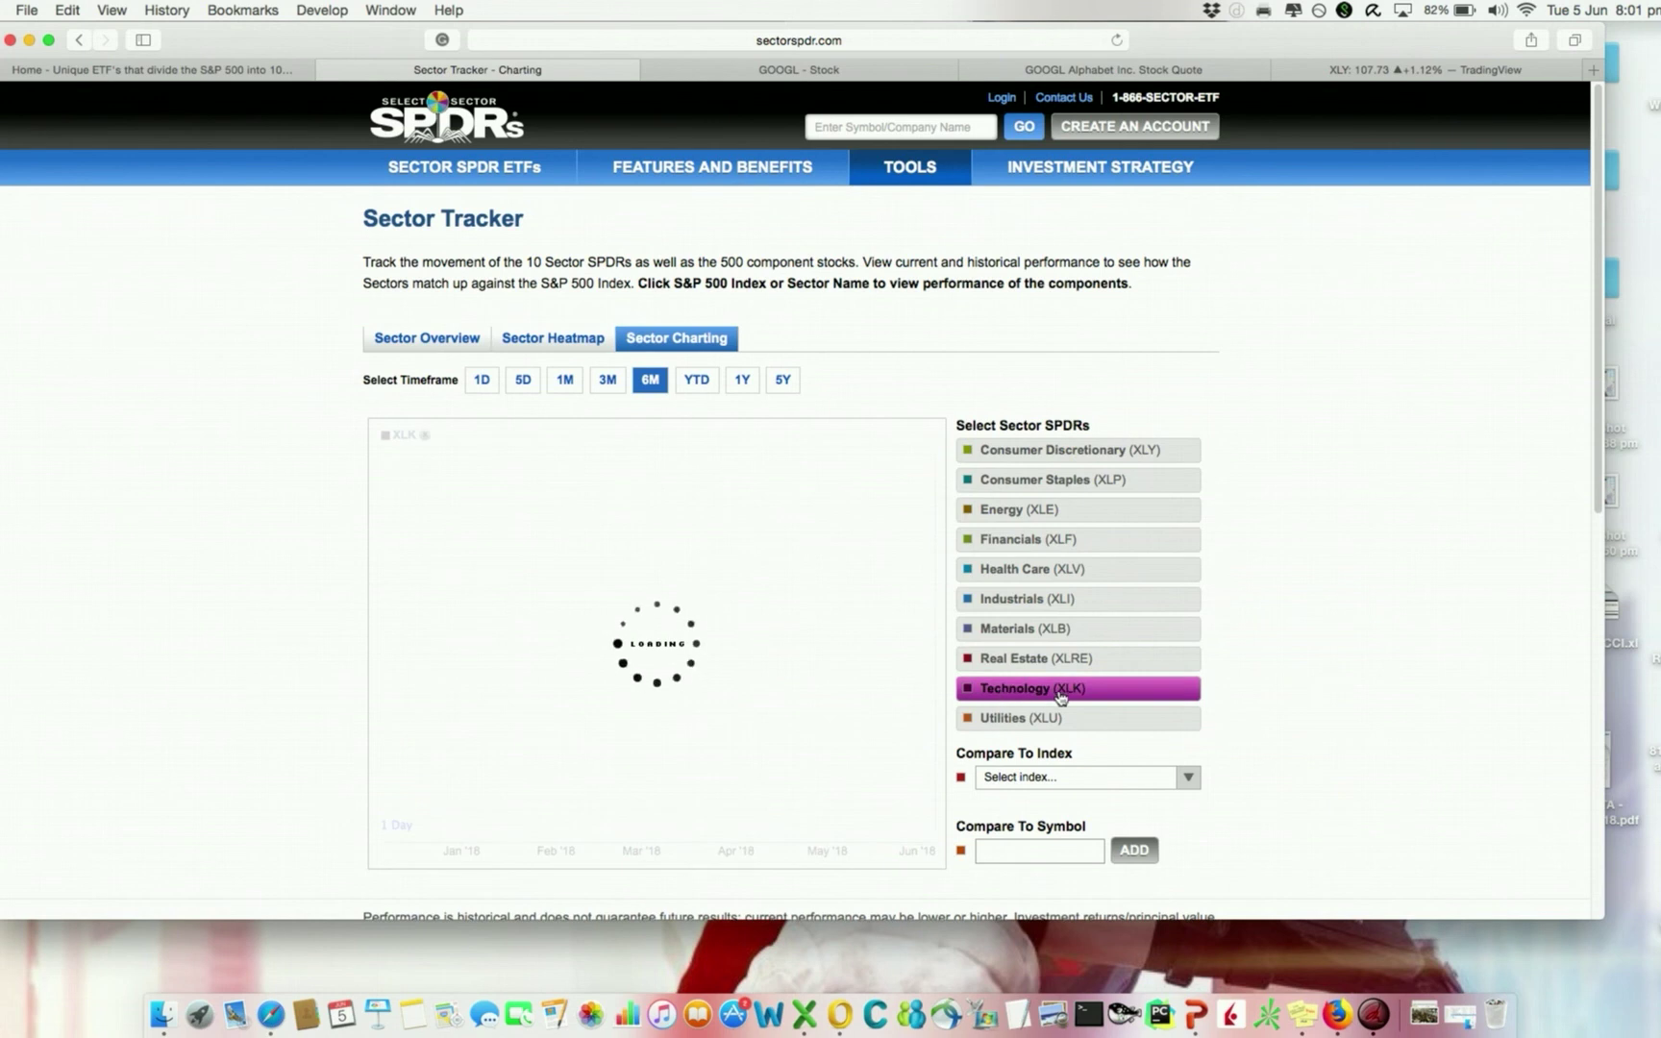
pyautogui.click(977, 728)
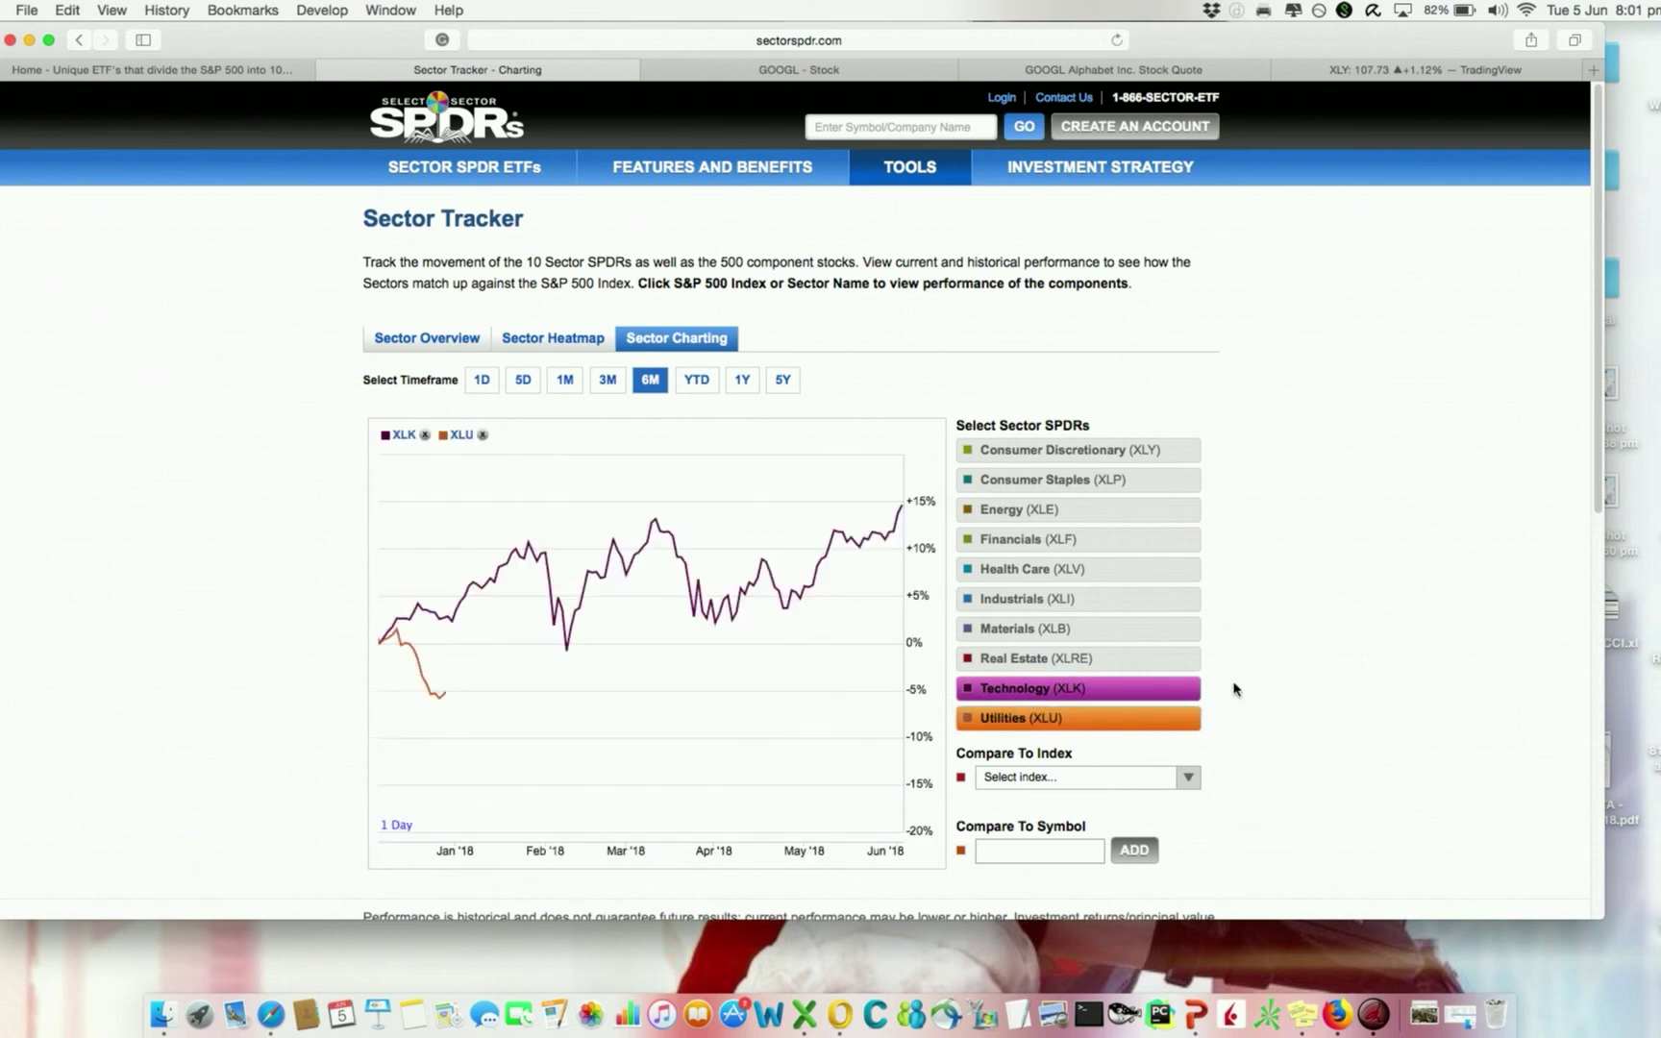
pyautogui.moveTo(898, 742)
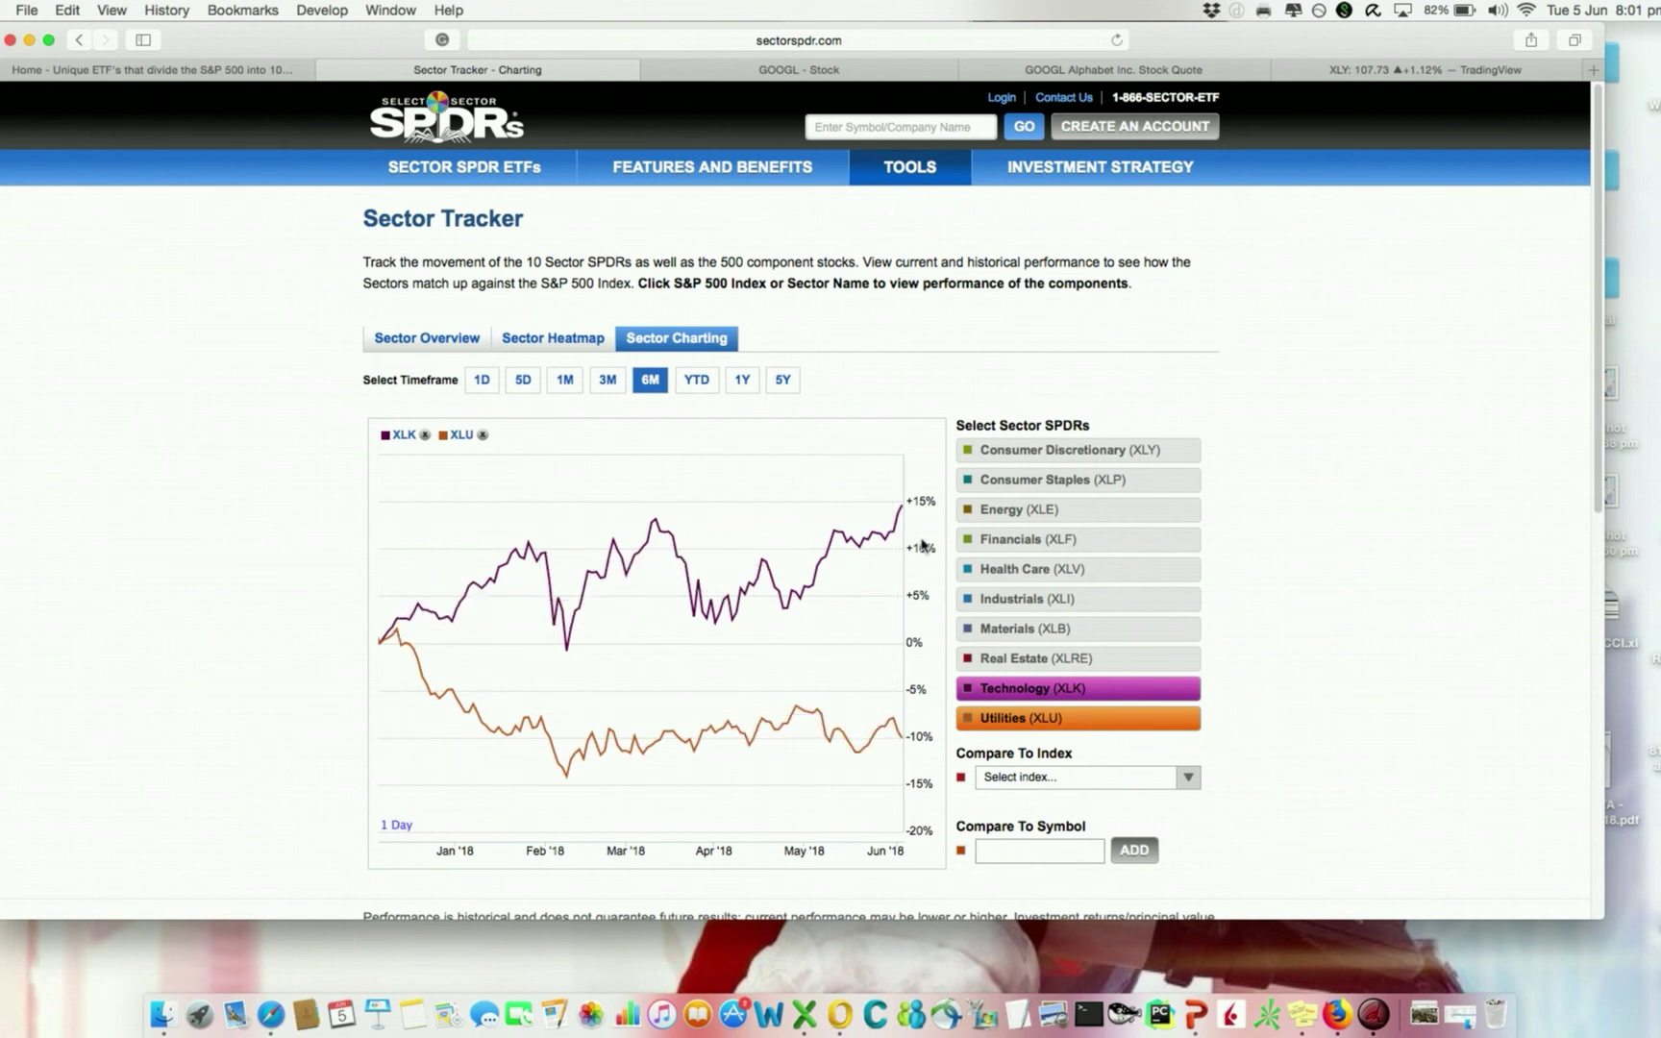
# Add Financials (XLF) to the comparison chart to view its line, and remove it again.
pyautogui.click(1192, 658)
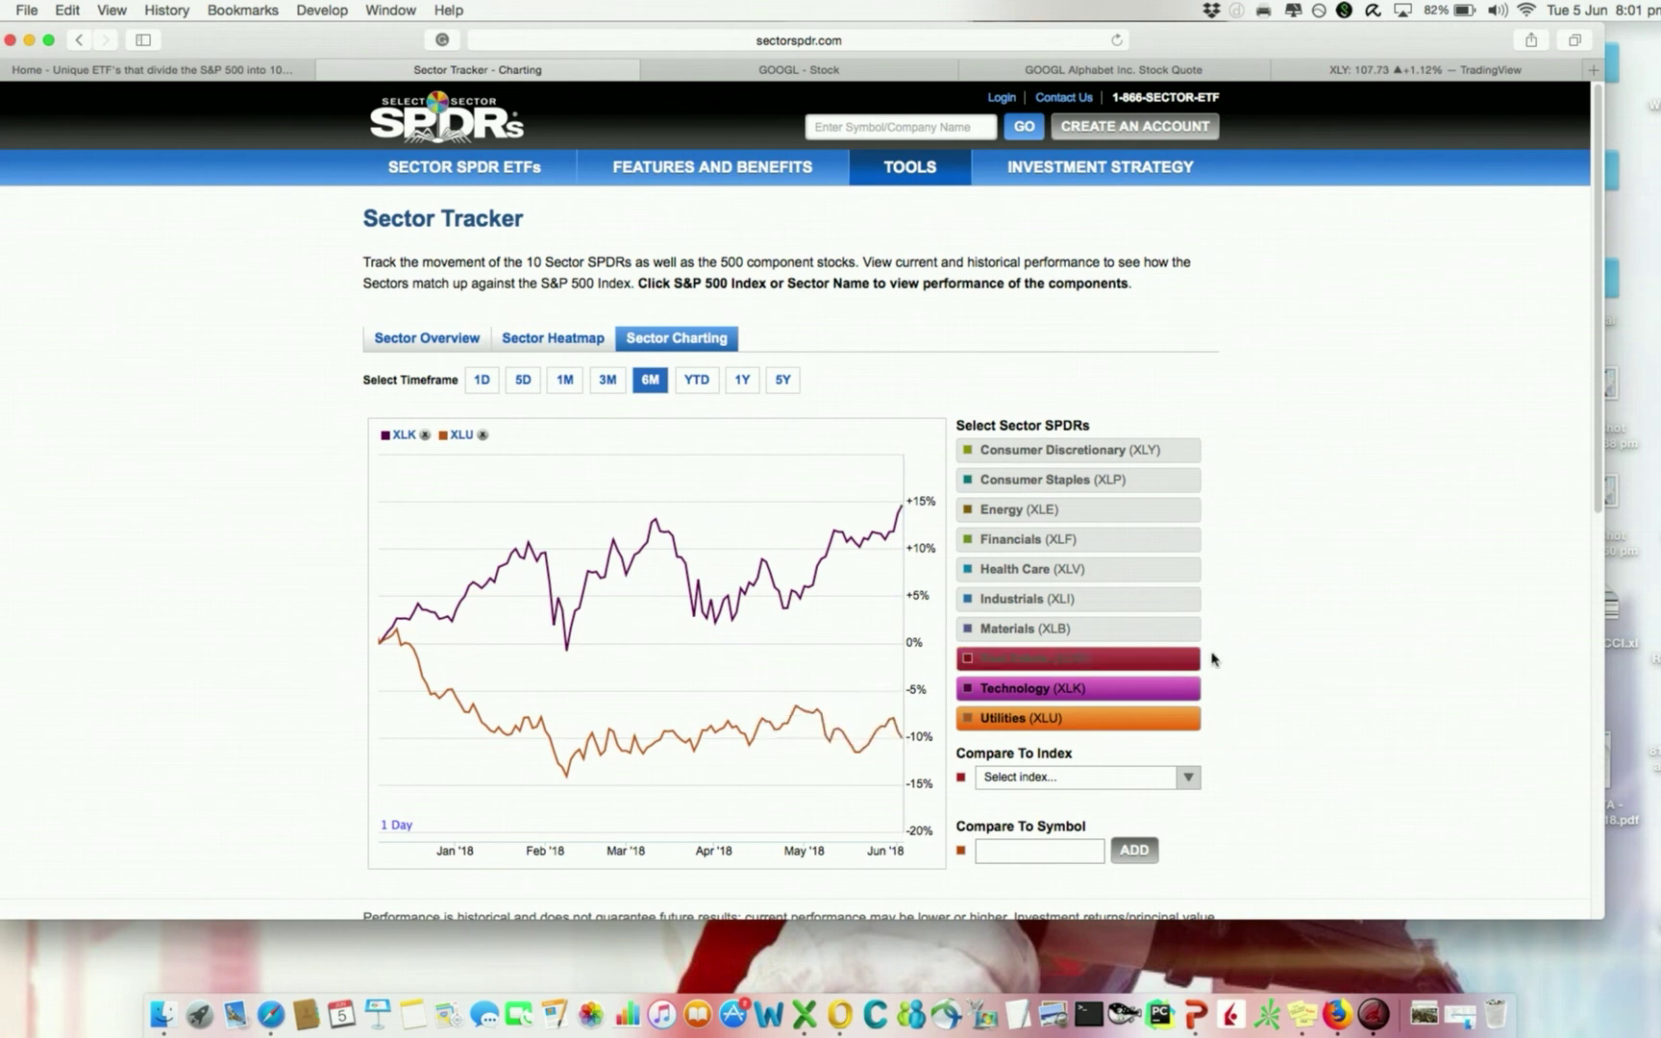
pyautogui.click(1003, 543)
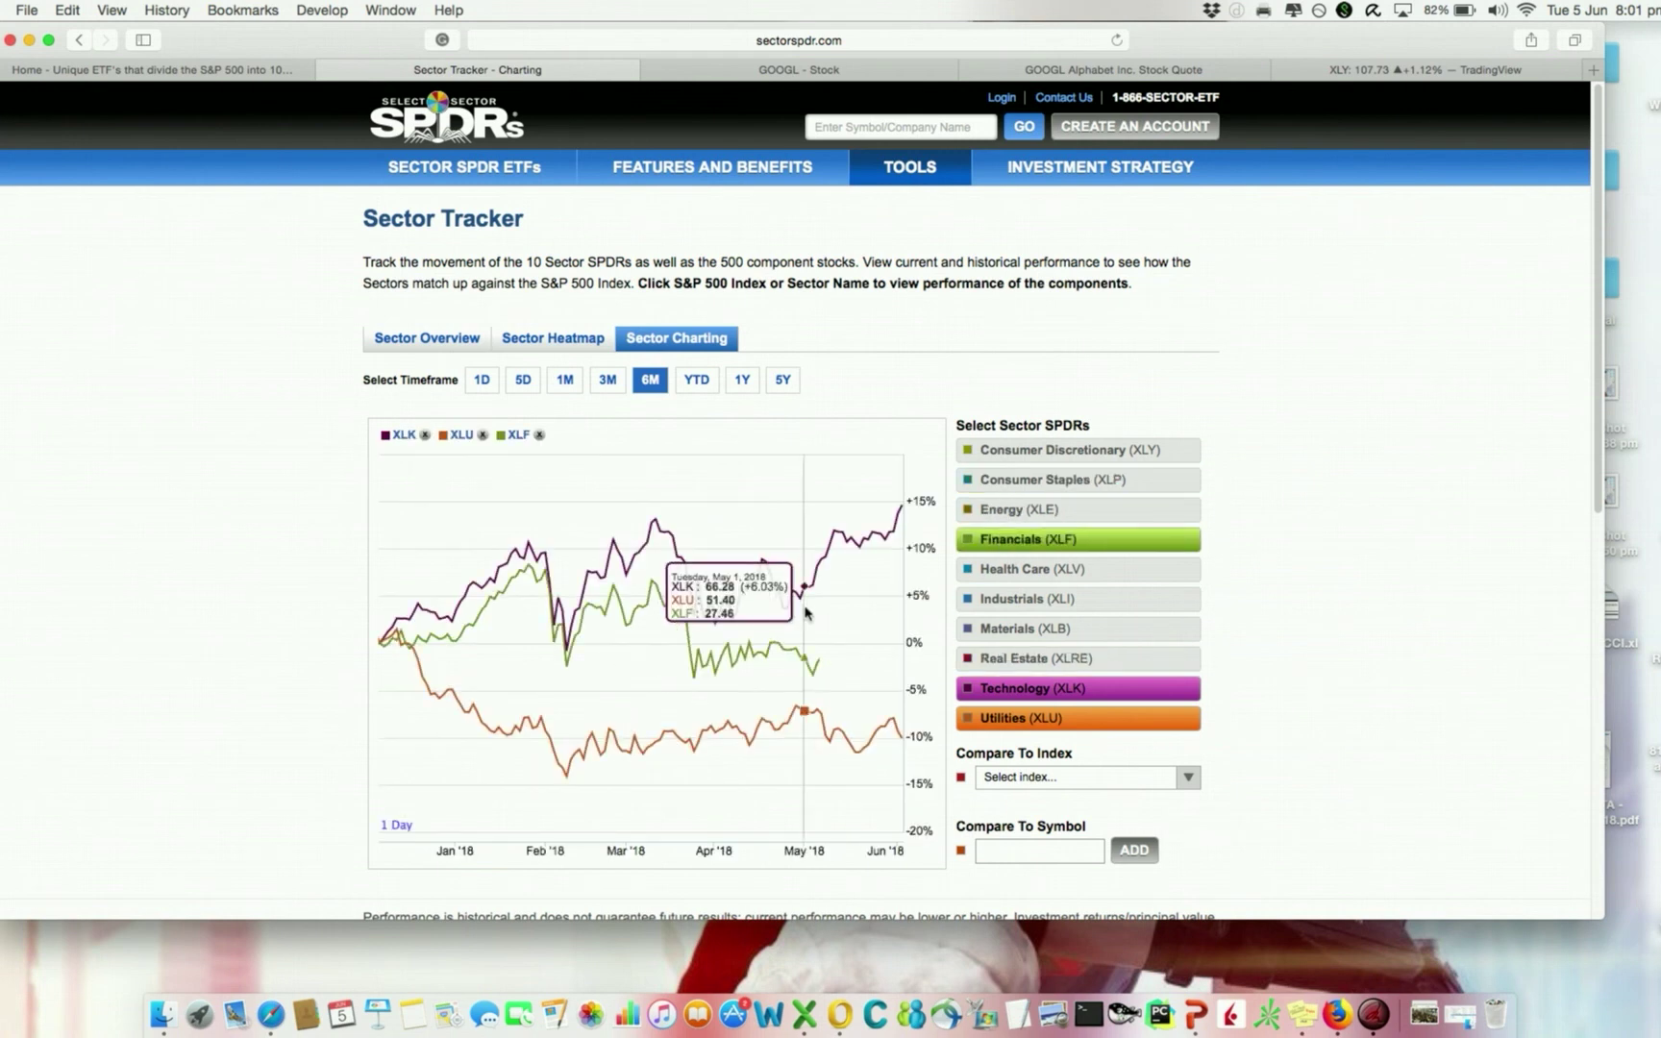
pyautogui.click(1116, 553)
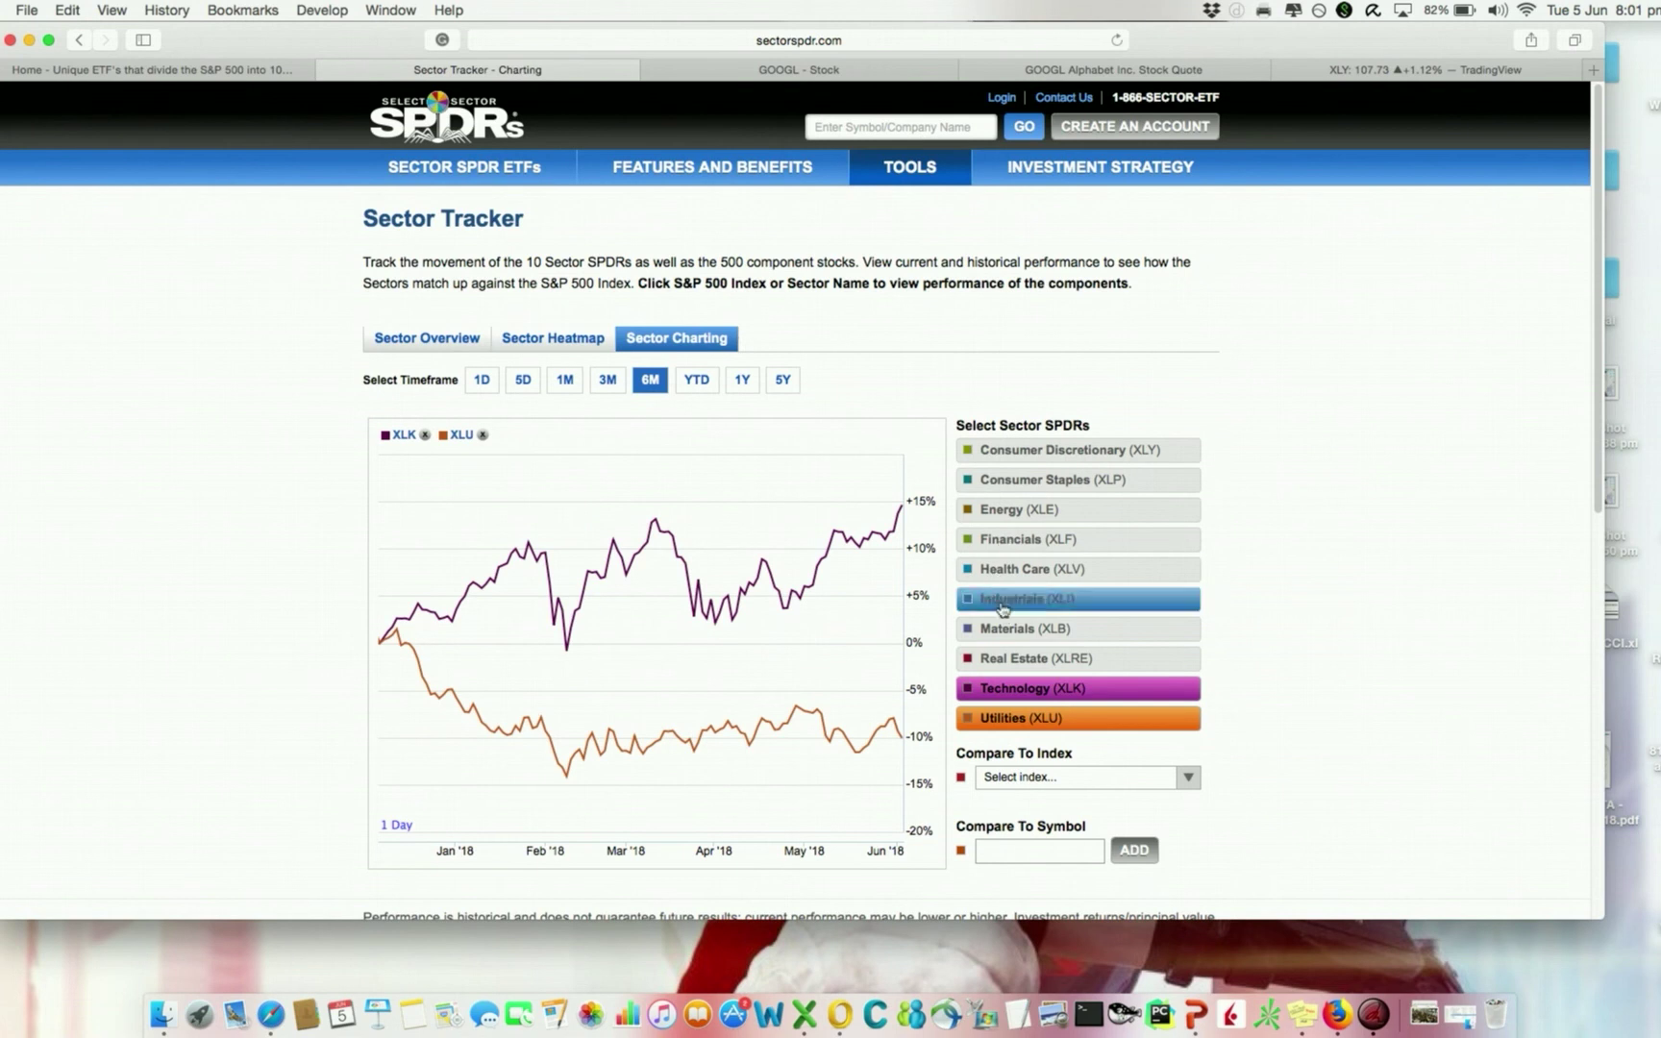
pyautogui.scroll(-5, 958, 317)
pyautogui.scroll(5, 959, 317)
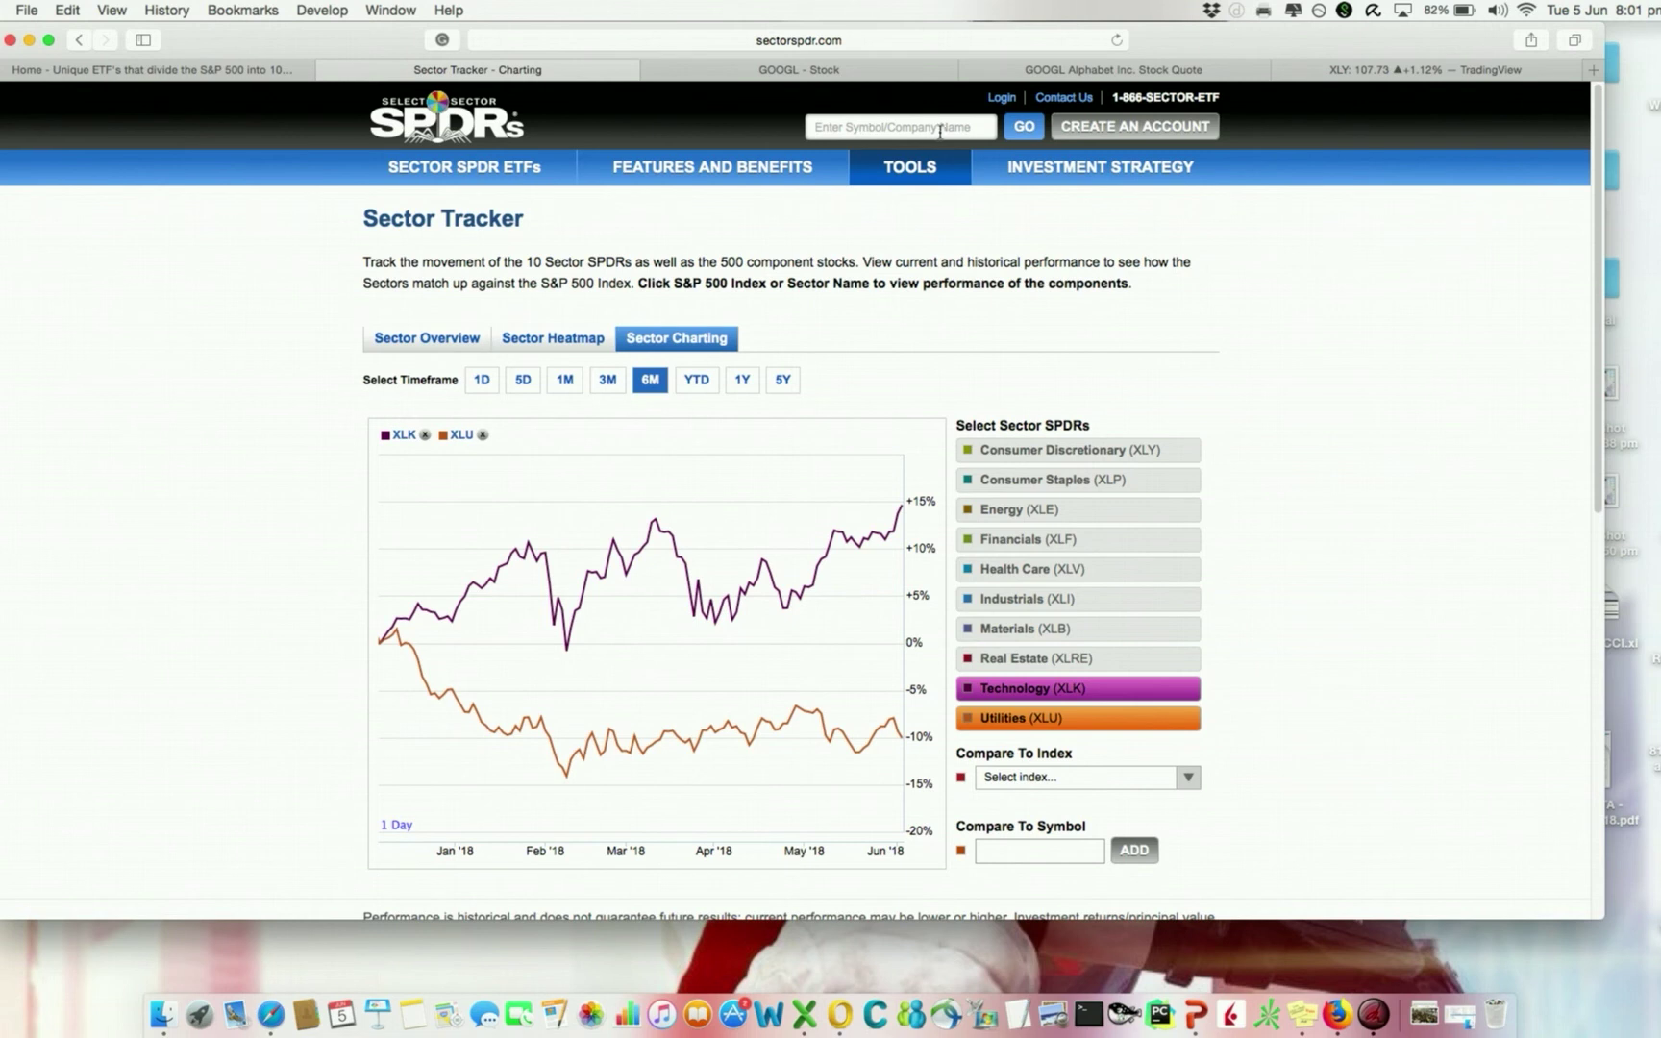
# Review the GOOGL stock snapshot on the Sector SPDR site and the GOOGL quote page on Finviz.
pyautogui.click(846, 69)
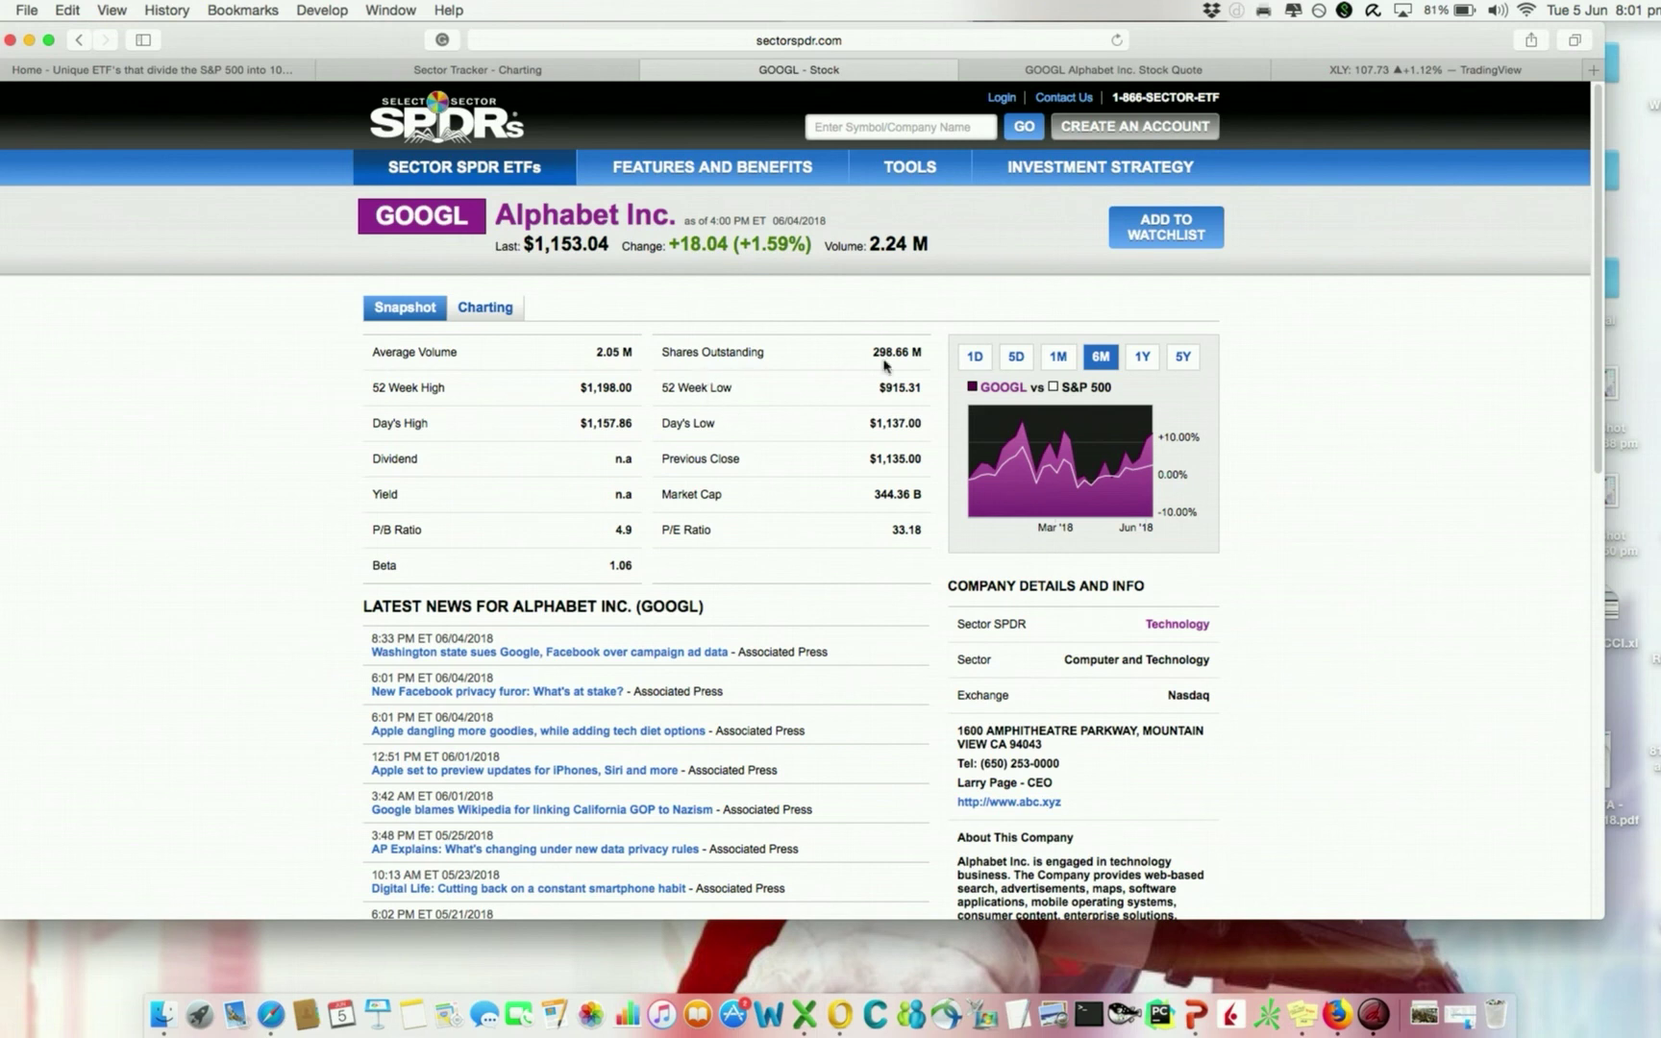
pyautogui.moveTo(1050, 420)
pyautogui.click(1014, 69)
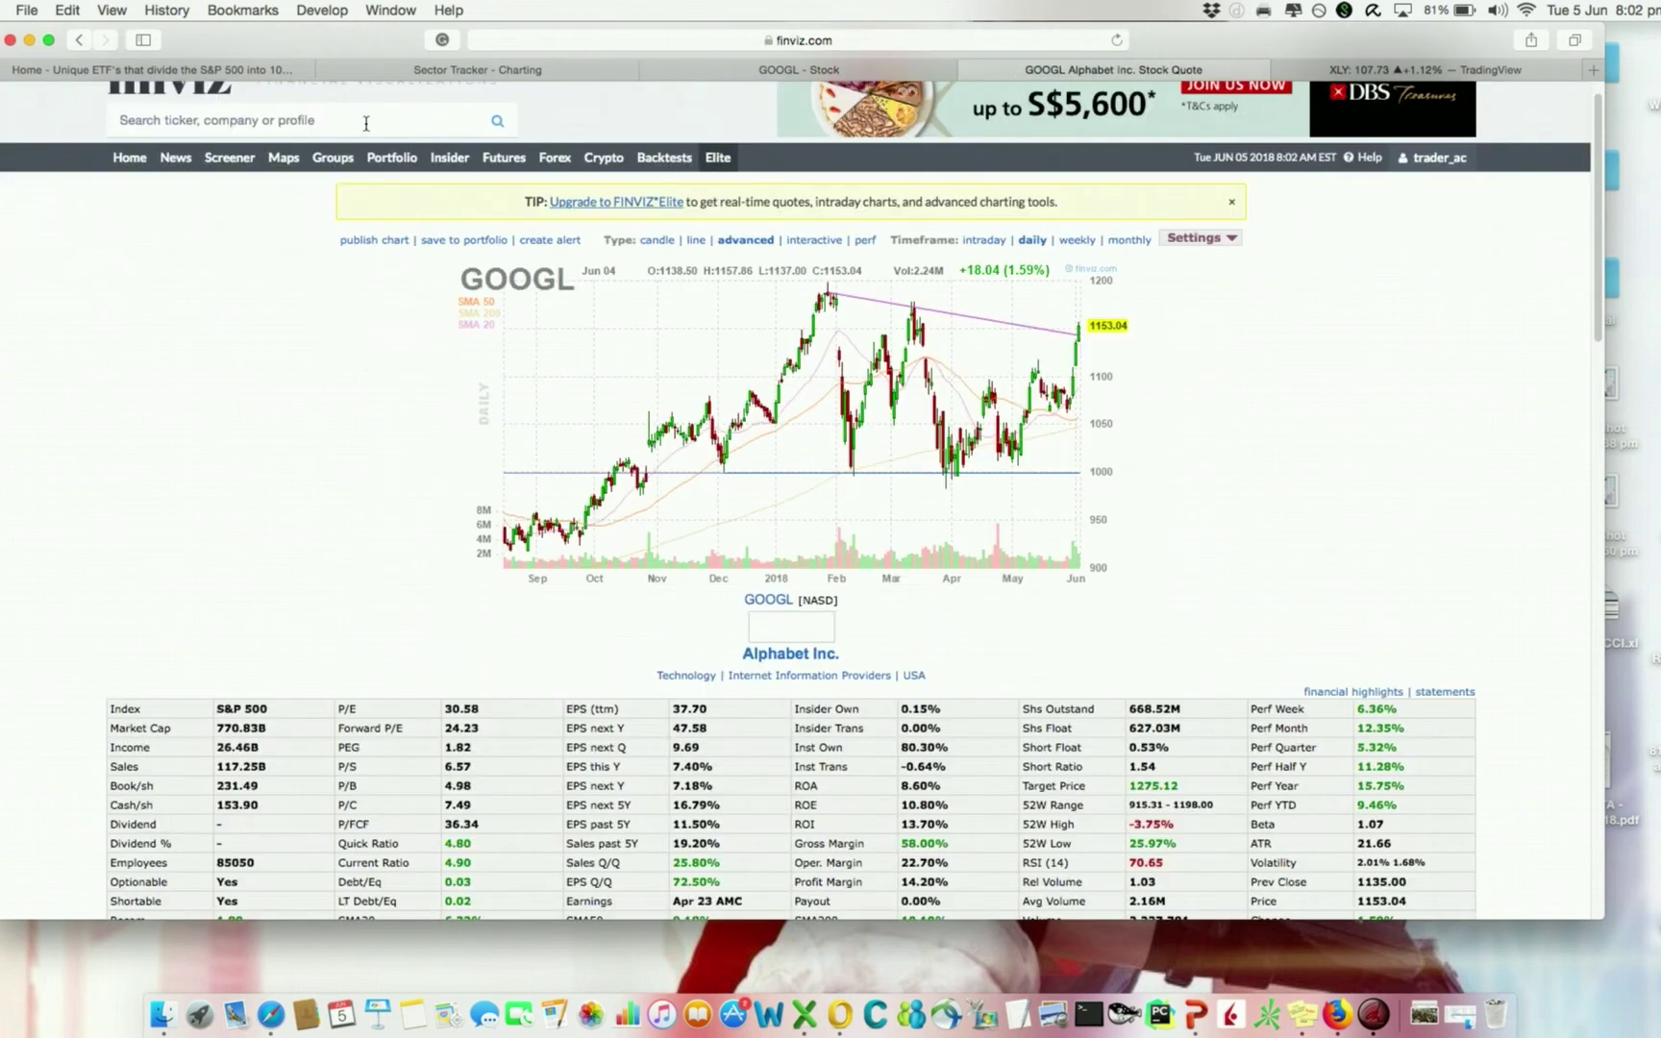
pyautogui.scroll(1, 448, 265)
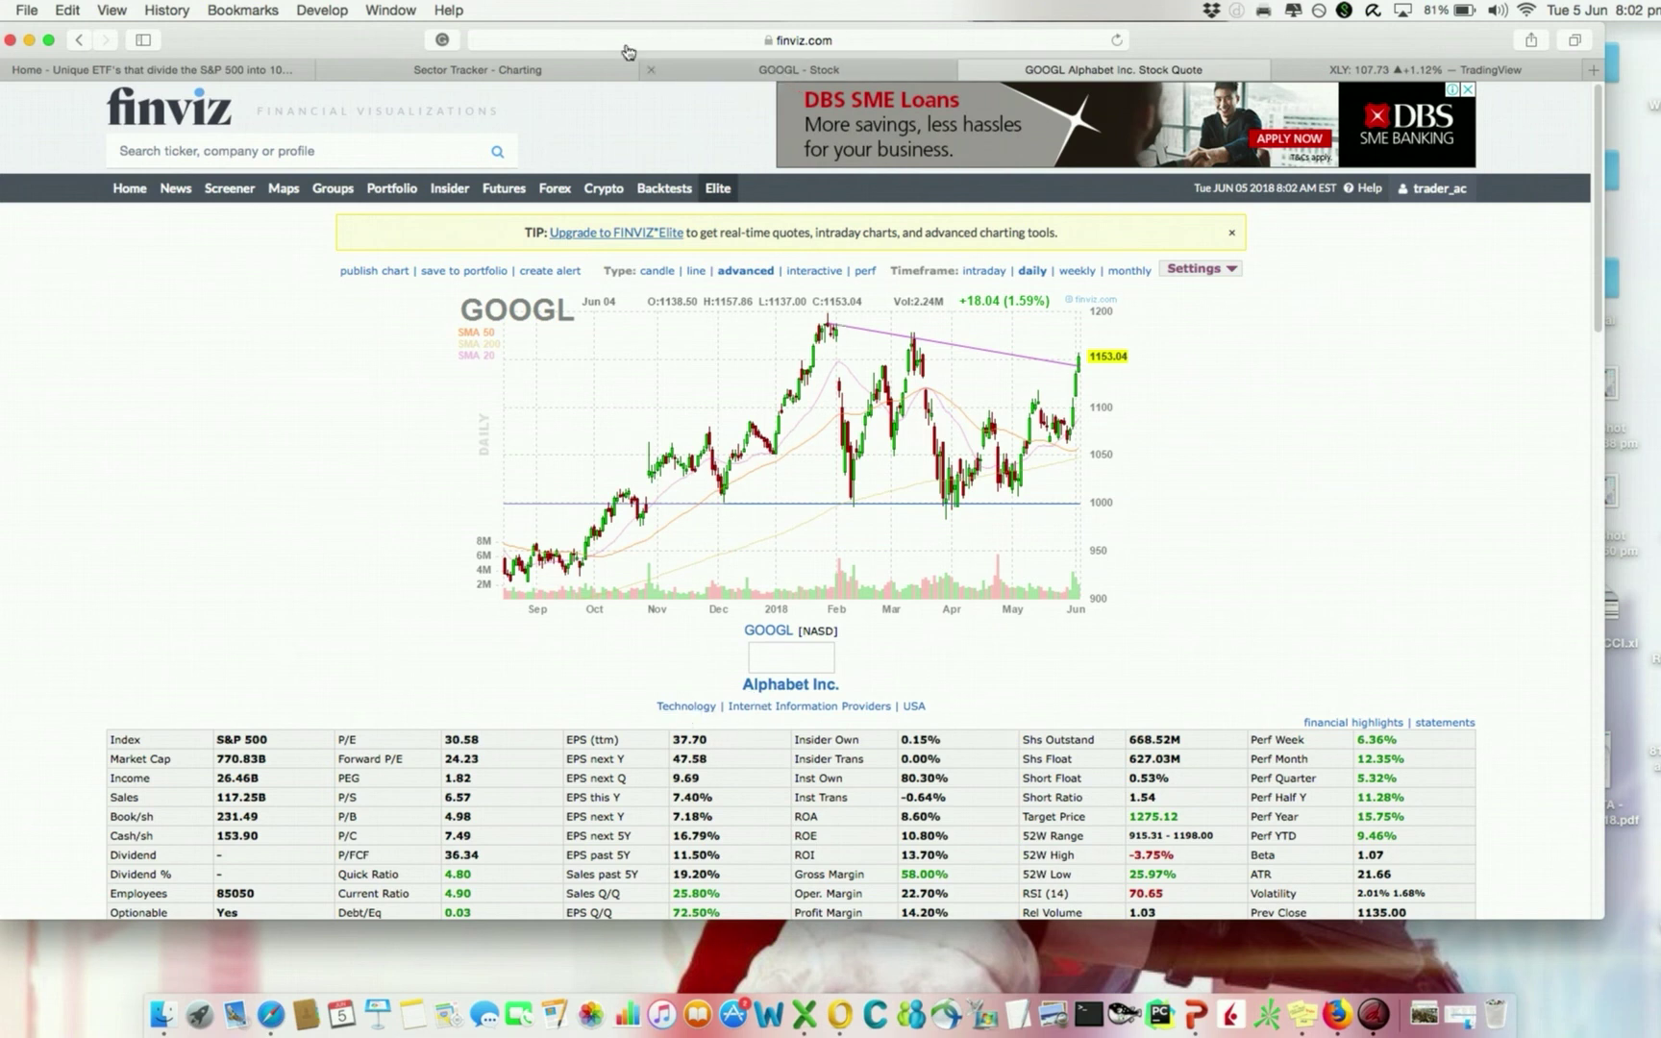
# Return to the Sector Tracker and set the sector overview timeframe to 3M.
pyautogui.click(568, 73)
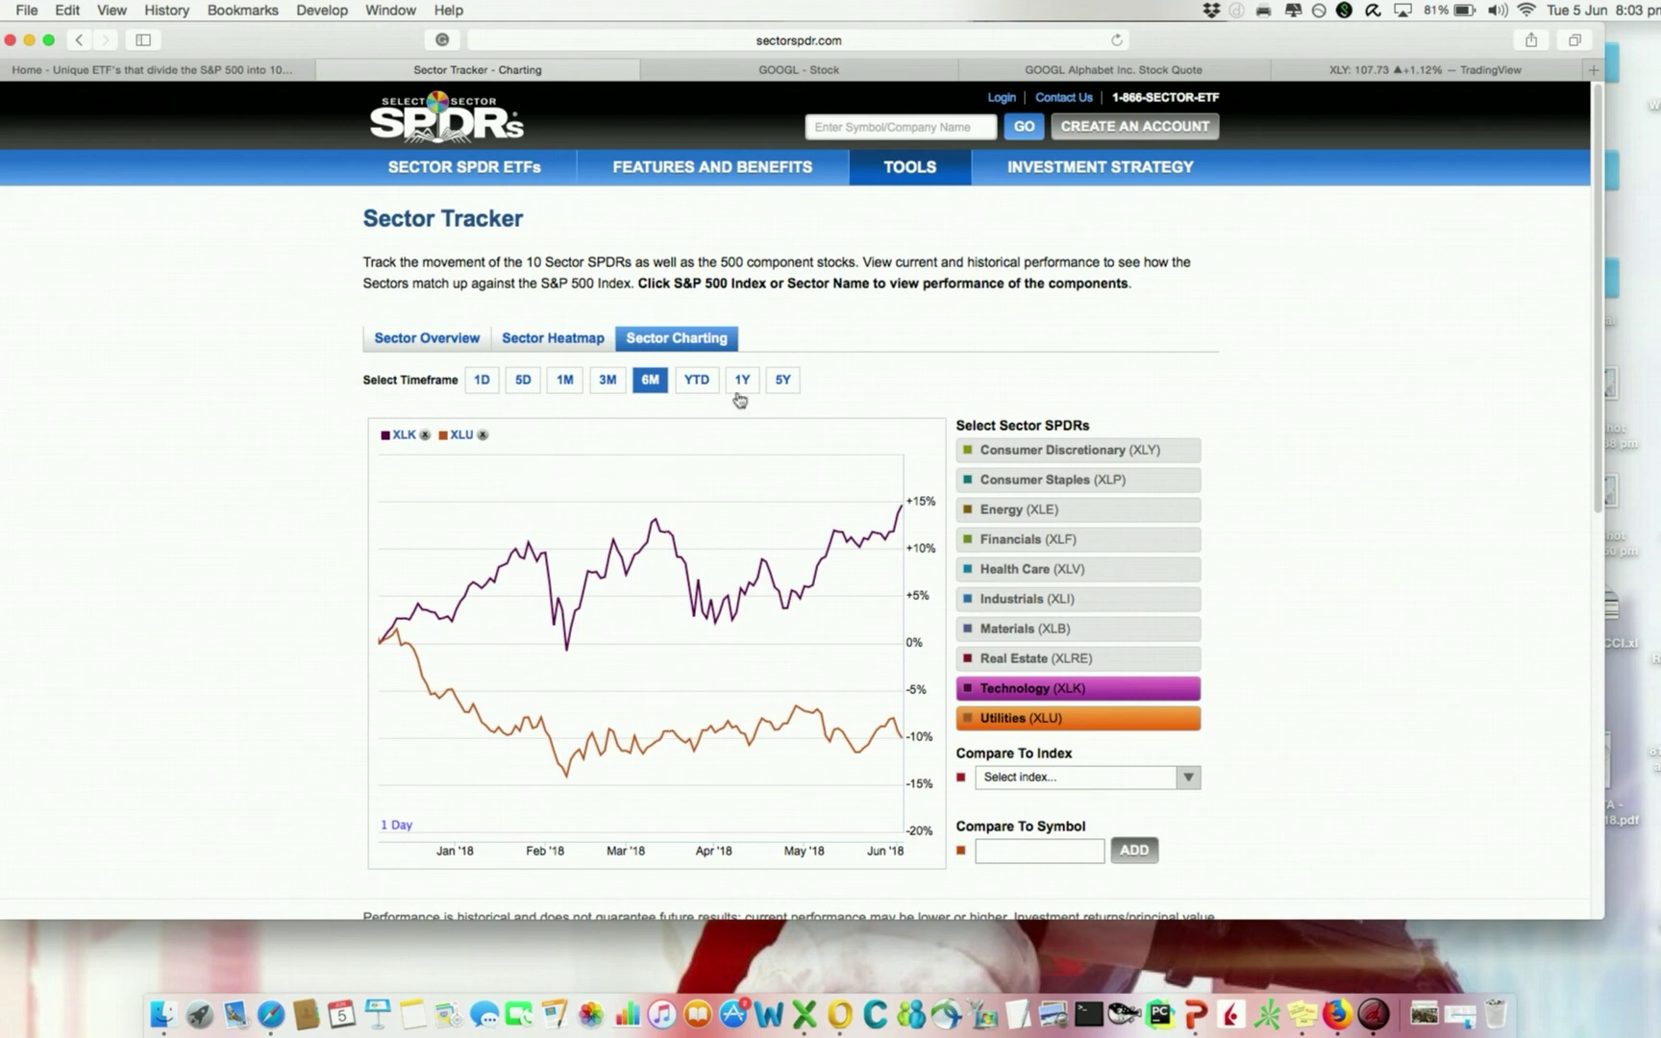
pyautogui.click(428, 342)
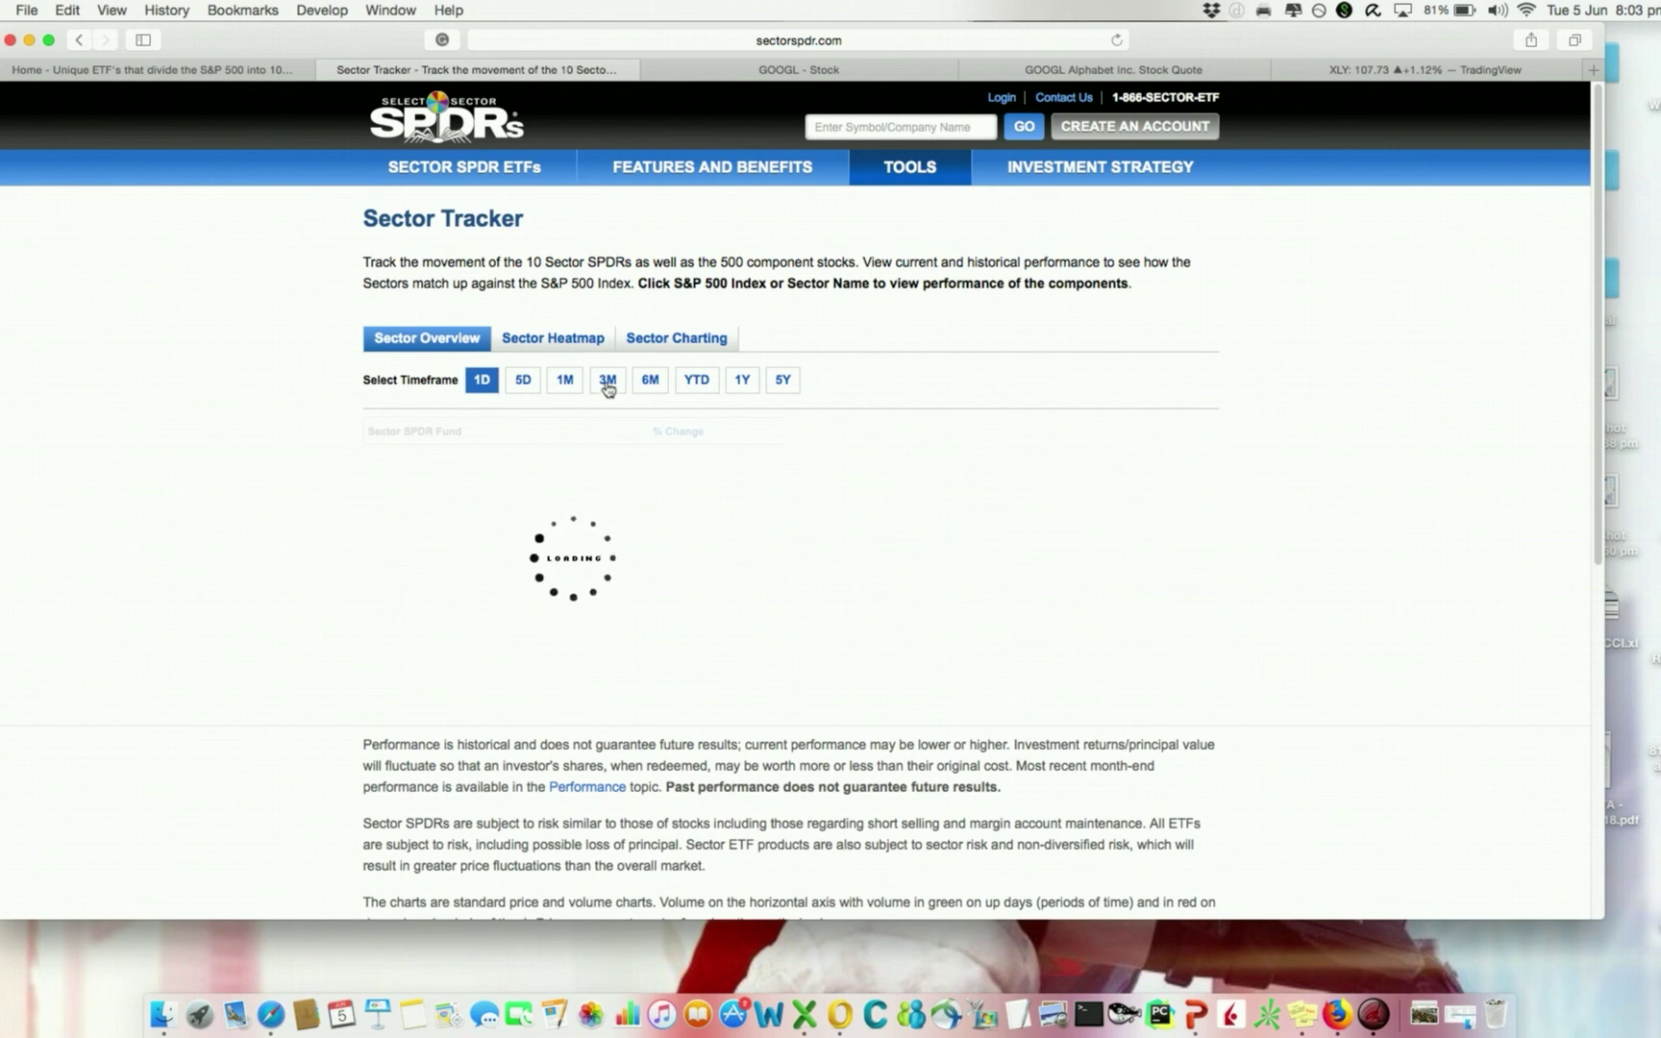
pyautogui.click(624, 381)
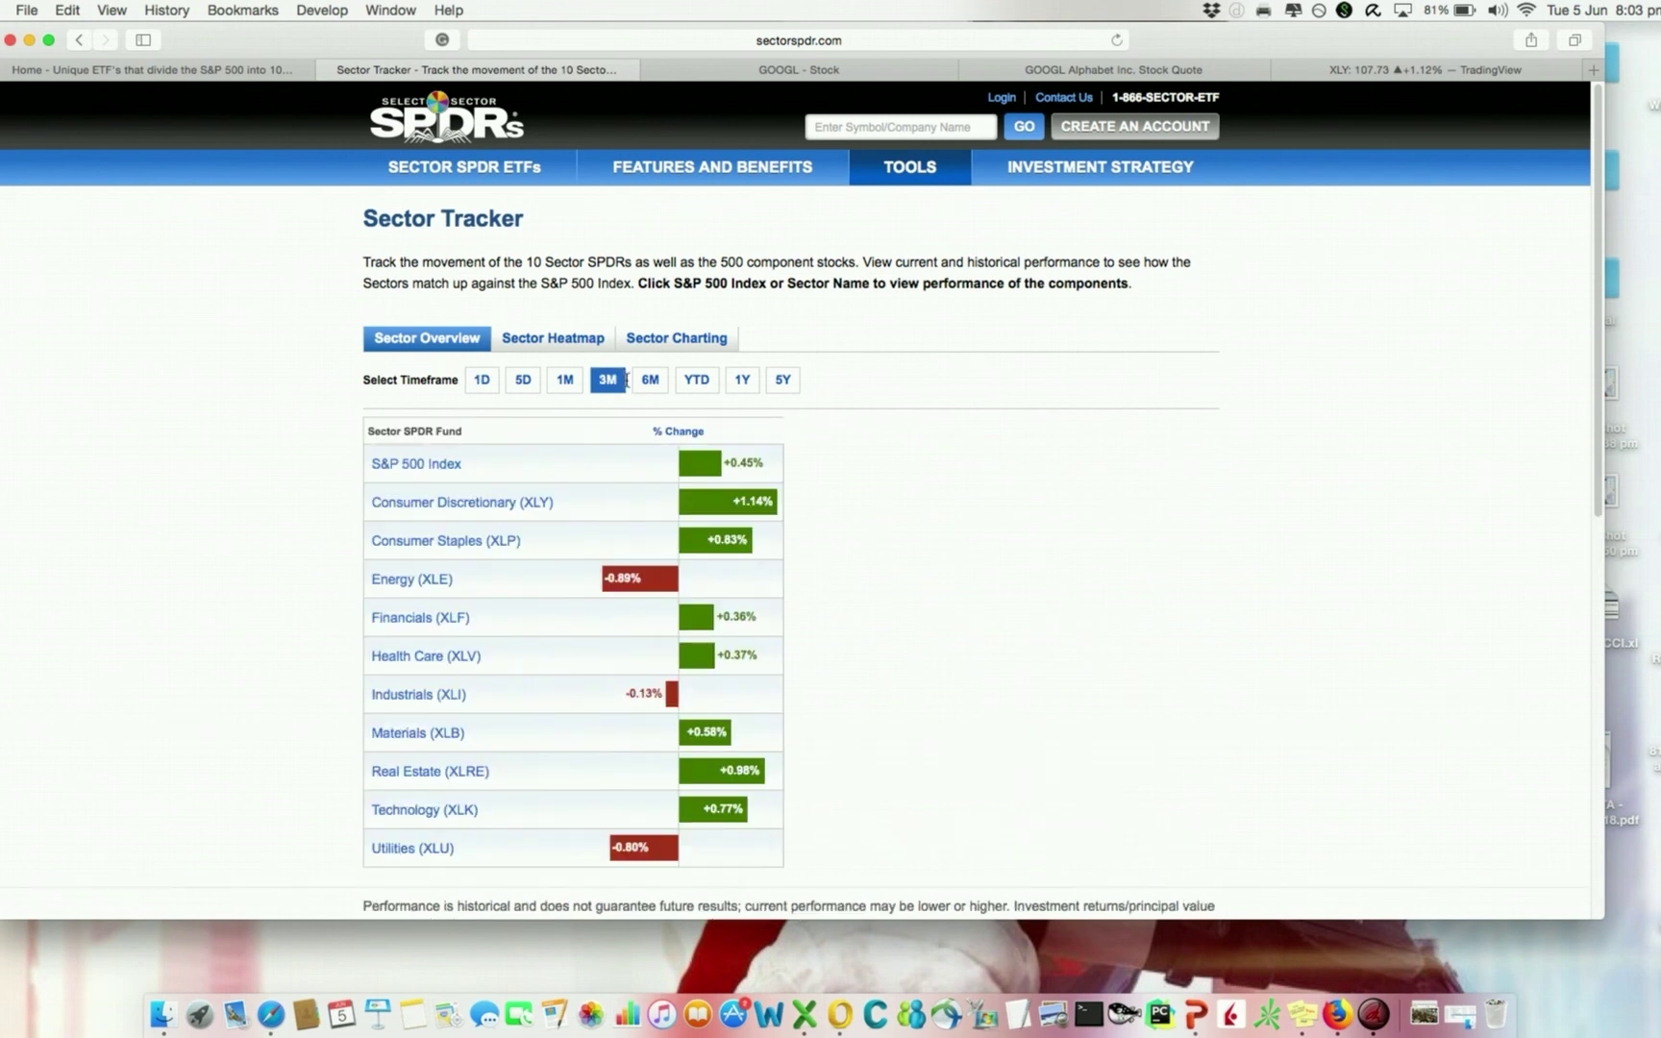
# View sector performance in the overview for the 1M and 5D timeframes, and open Sector Charting.
pyautogui.click(567, 384)
pyautogui.click(524, 387)
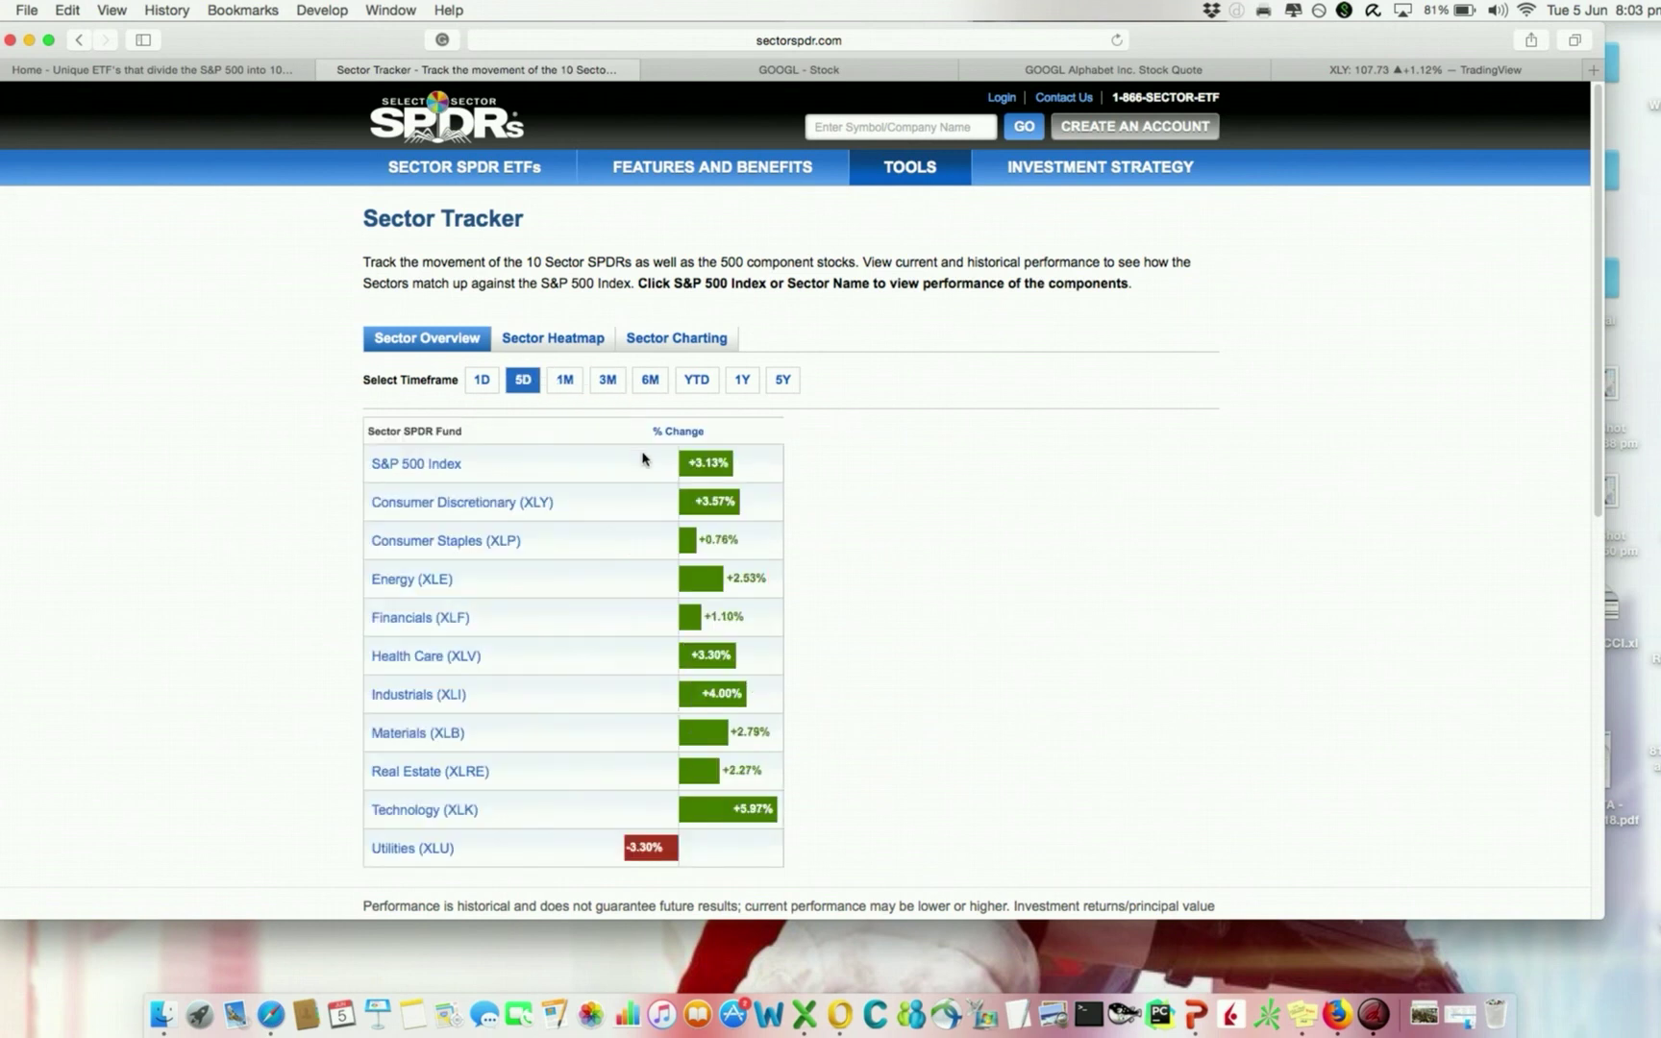
pyautogui.click(670, 345)
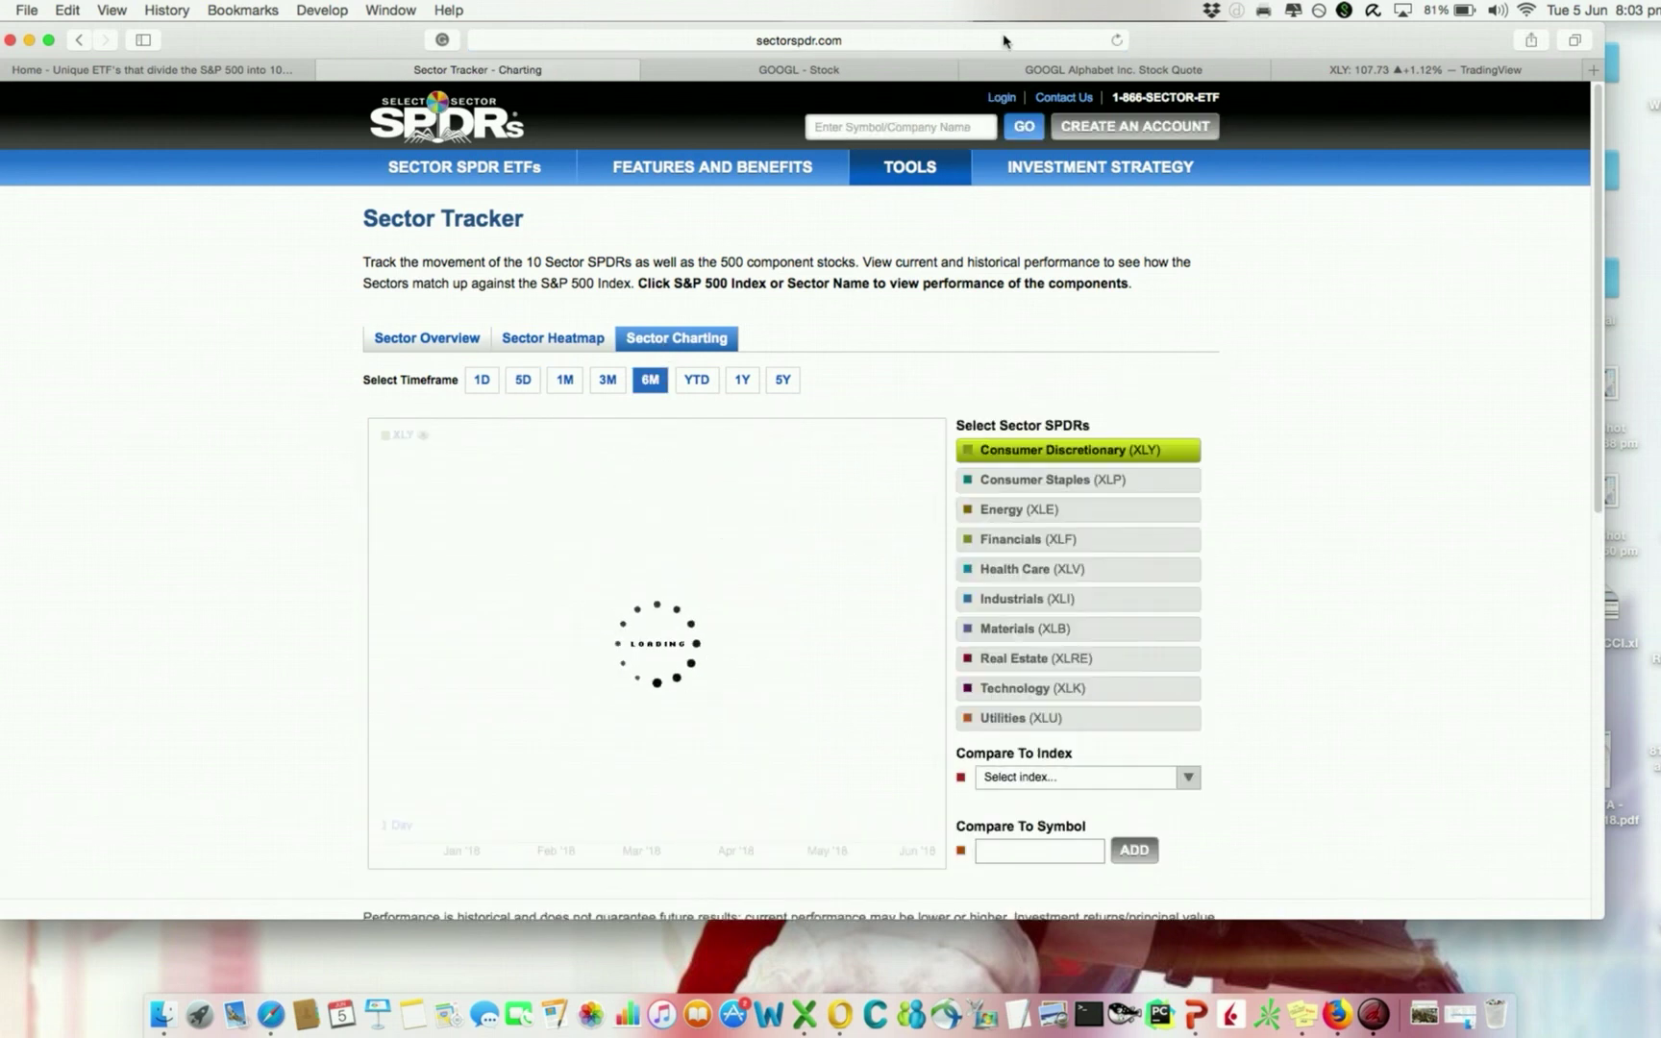
# Switch to the TradingView chart and reload its NASDAQ:AAPL address, agreeing to leave the page blocked by the sign-up prompt.
pyautogui.click(1034, 73)
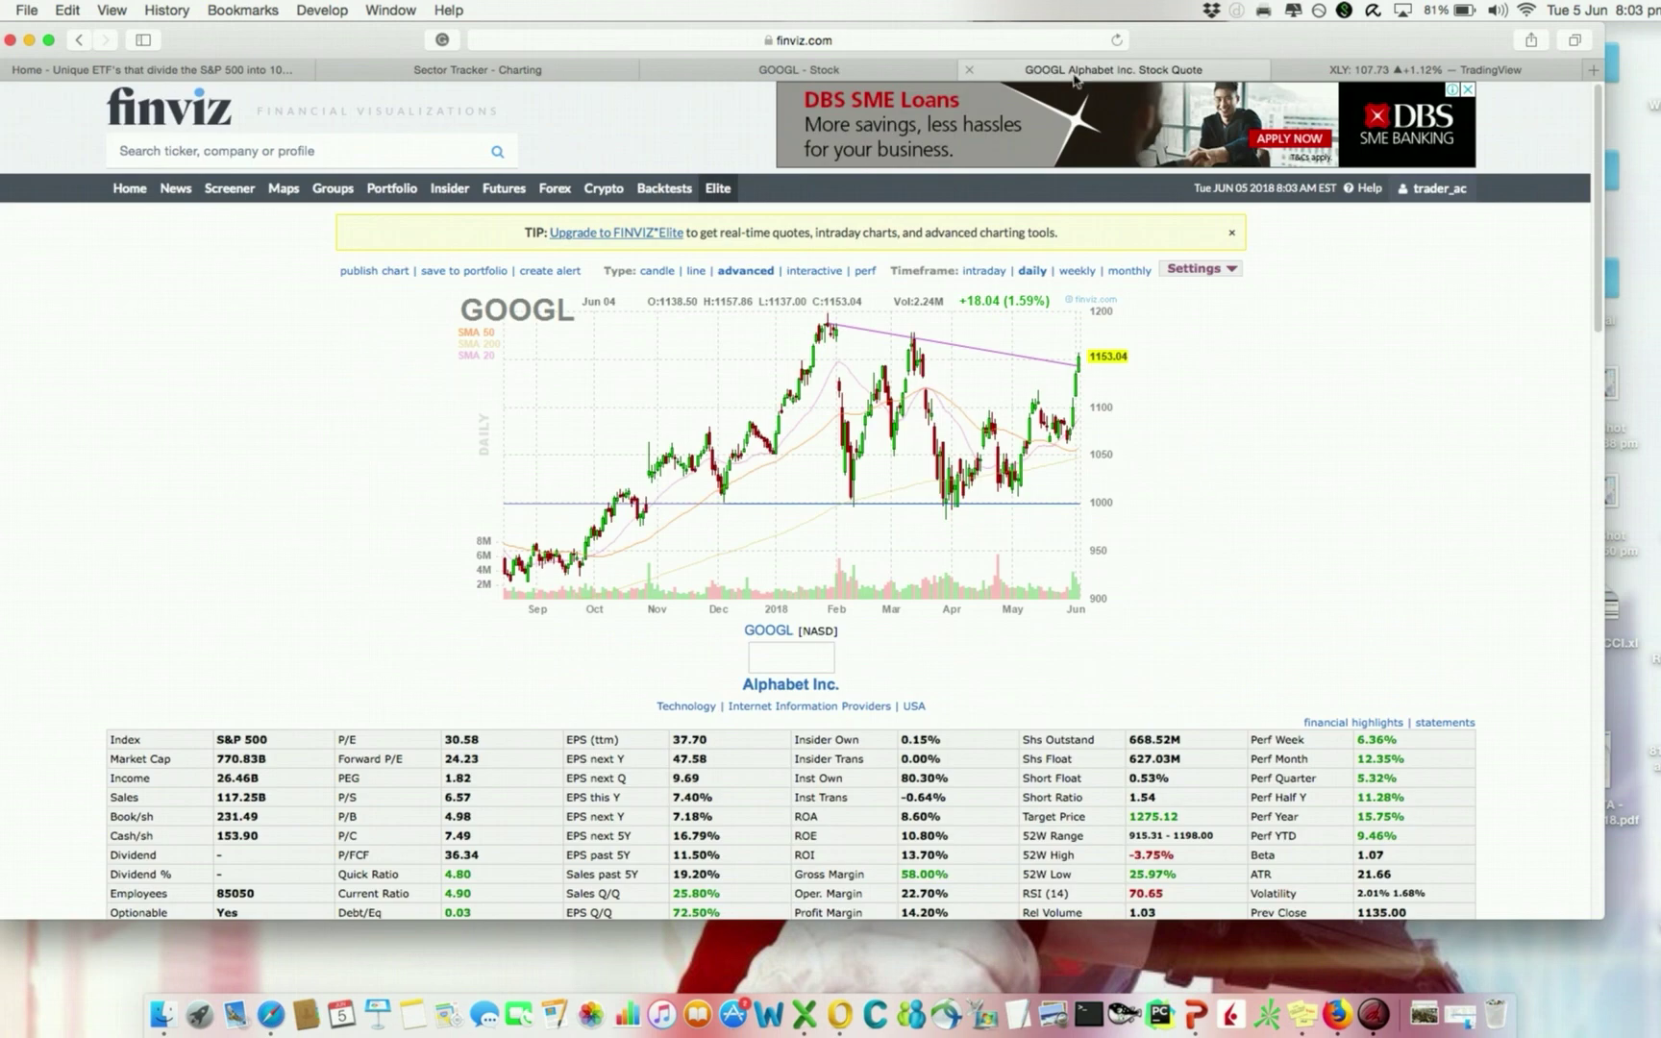
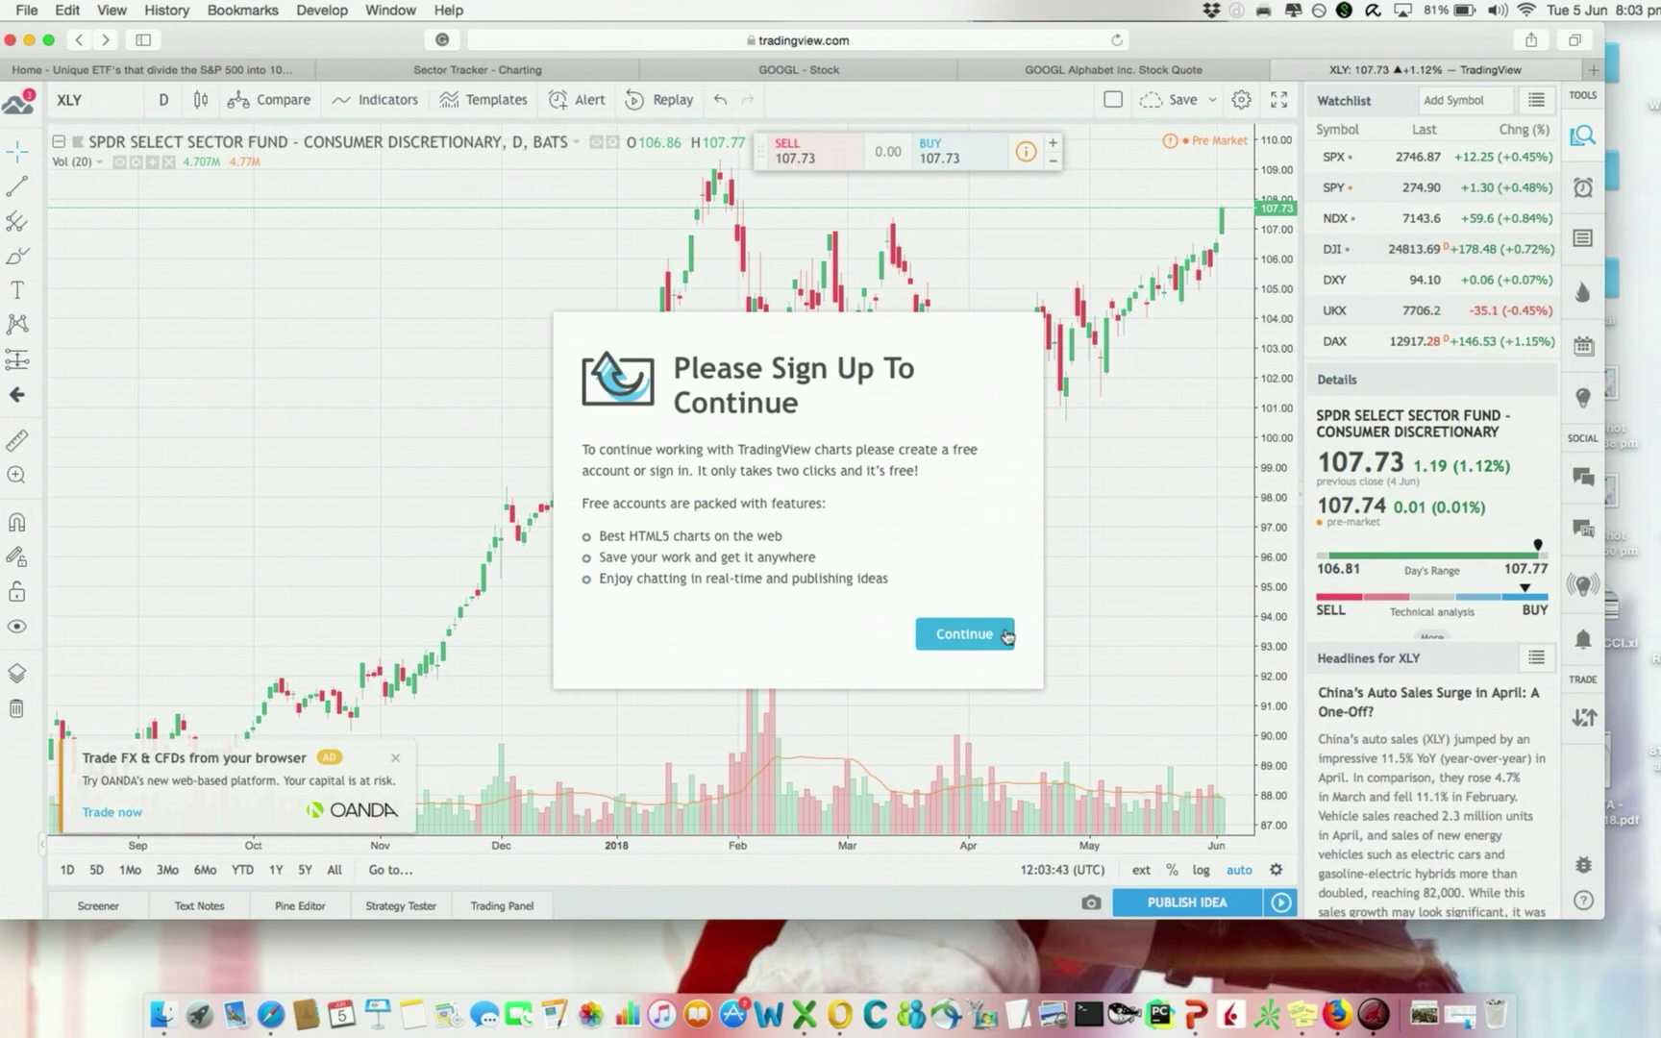
pyautogui.click(577, 40)
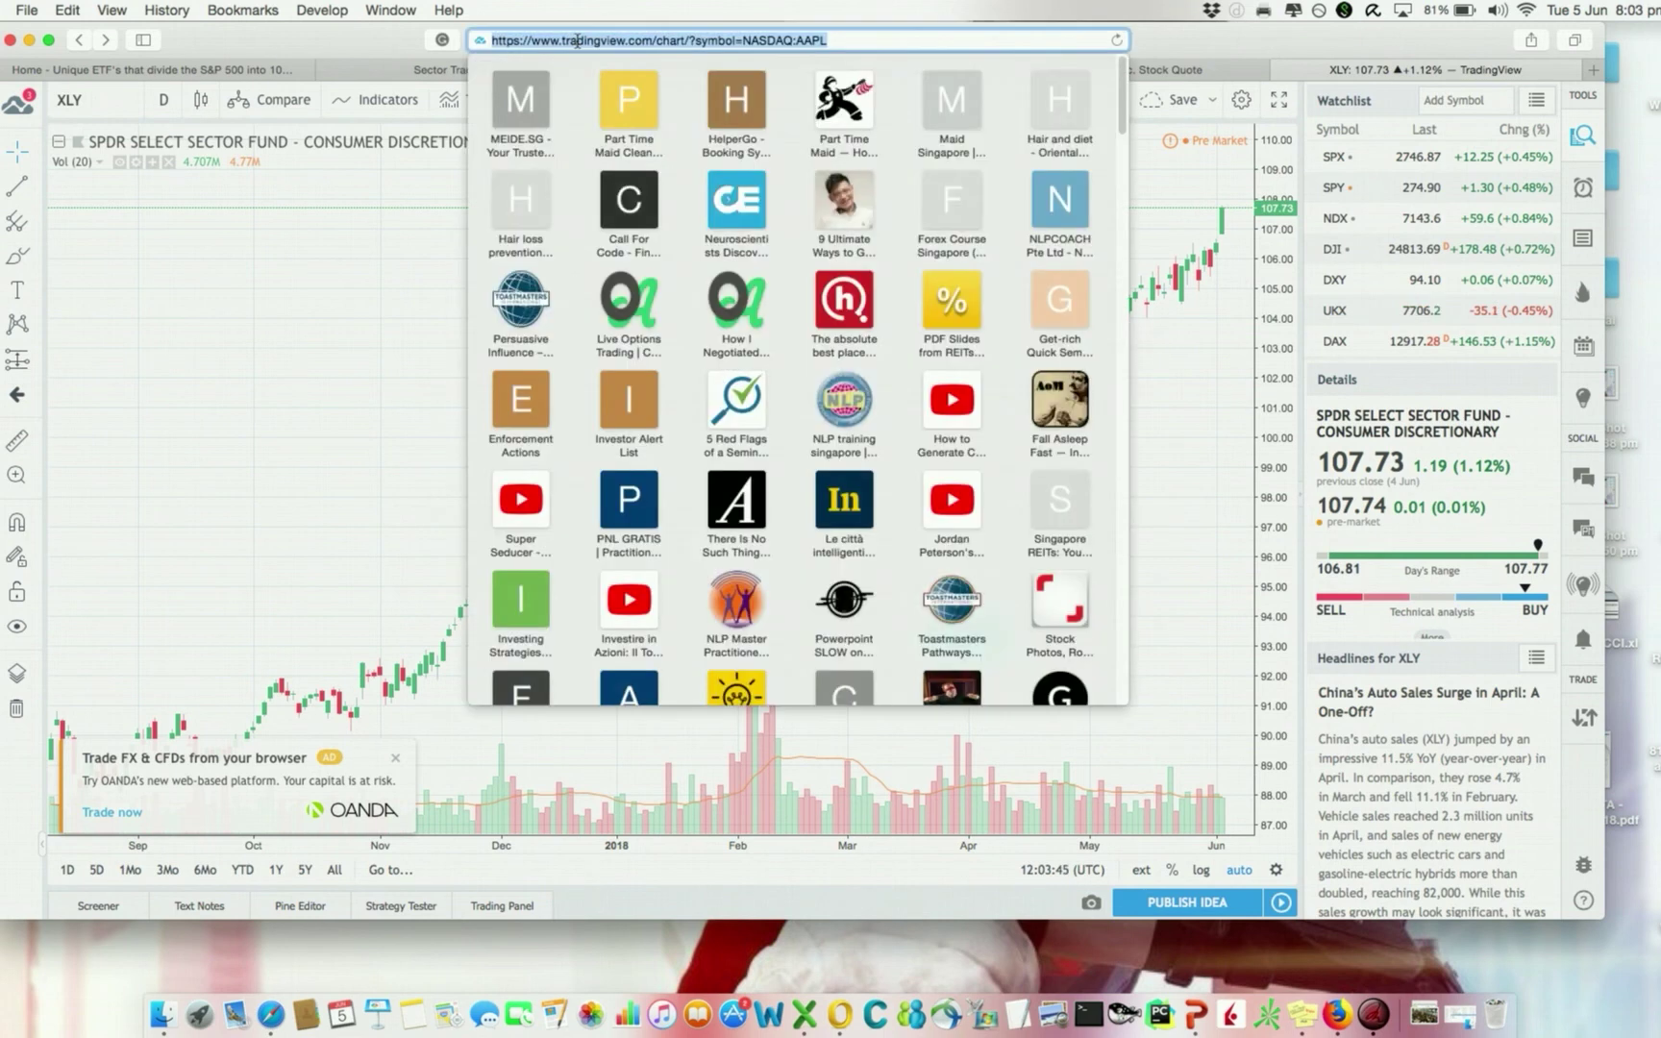
pyautogui.click(626, 39)
pyautogui.press('Return')
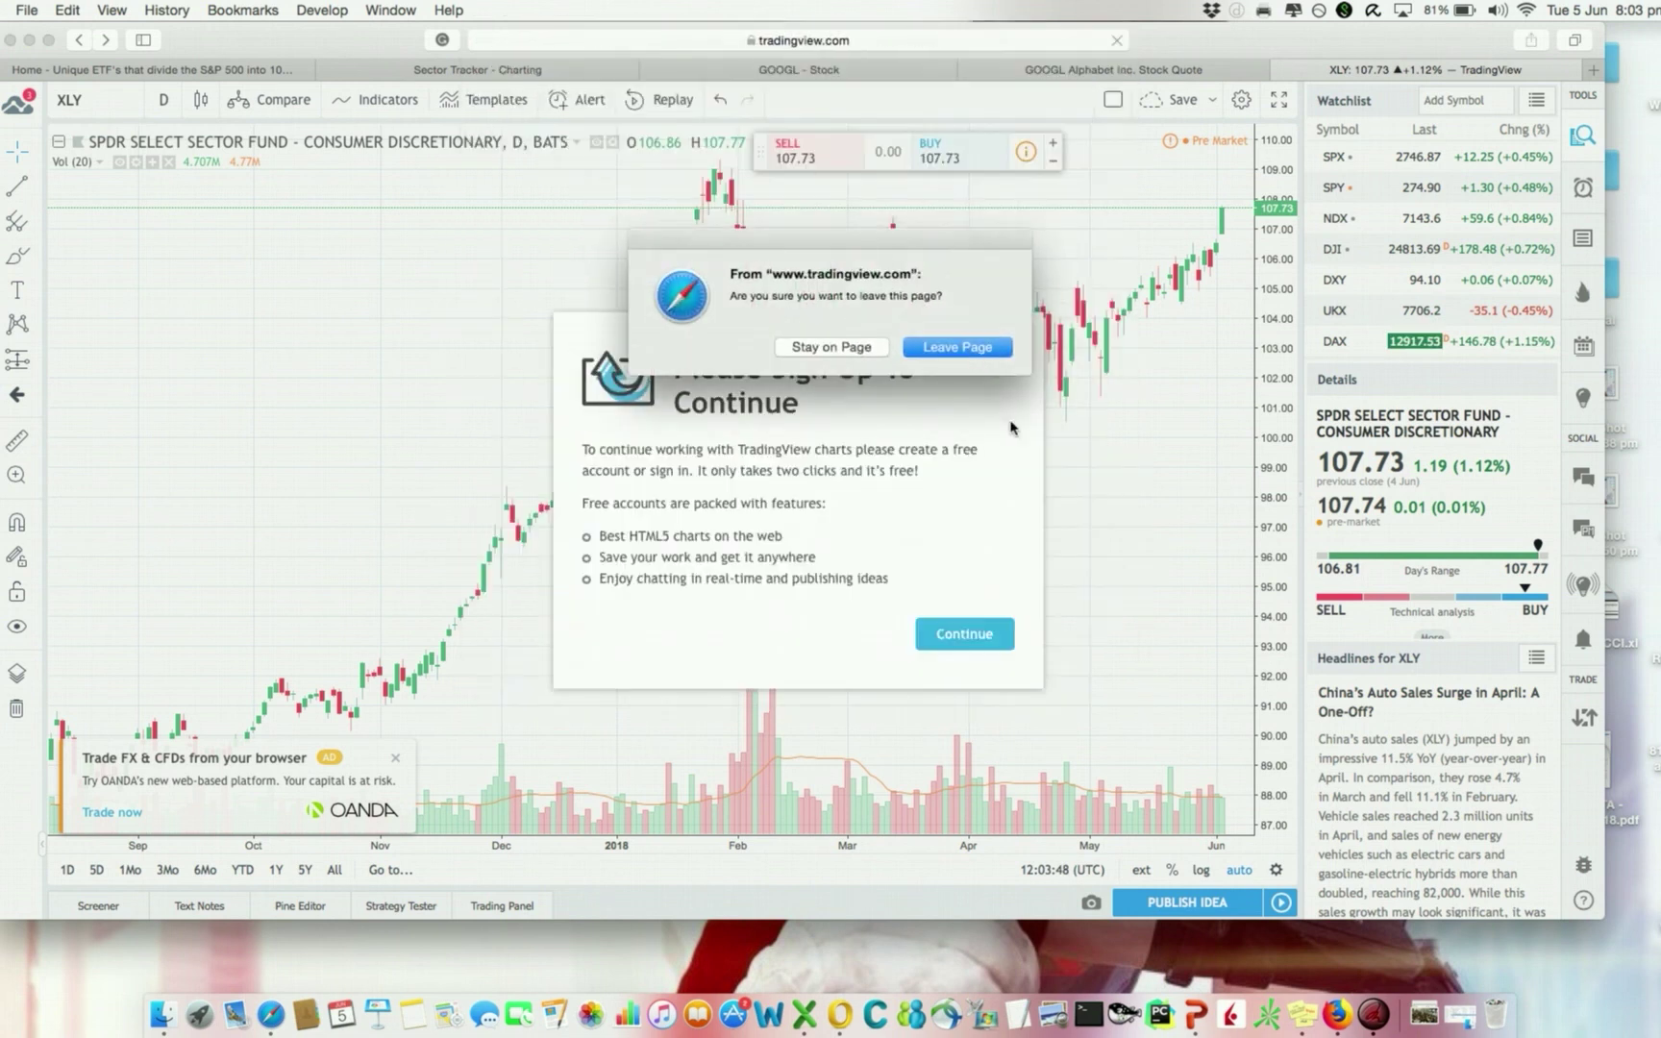
pyautogui.click(927, 348)
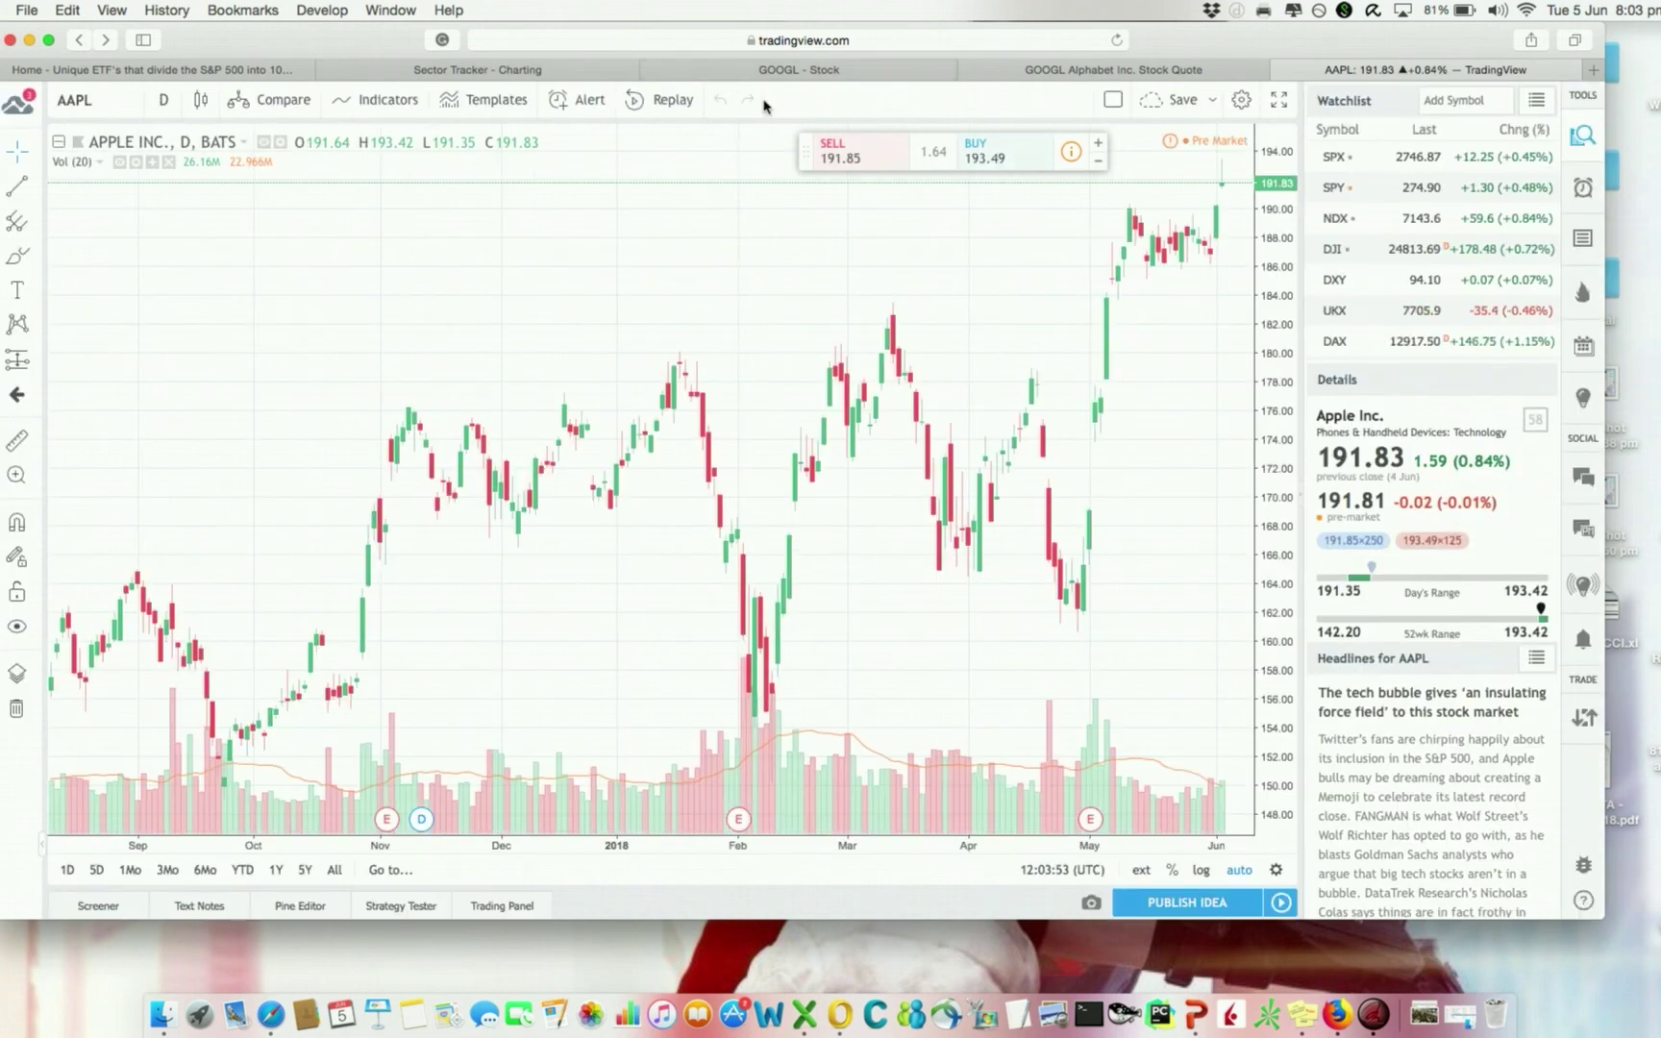
# Change the chart symbol to XLY, the SPDR Select Sector Fund - Consumer Discretionary listed on ARCA.
pyautogui.click(92, 102)
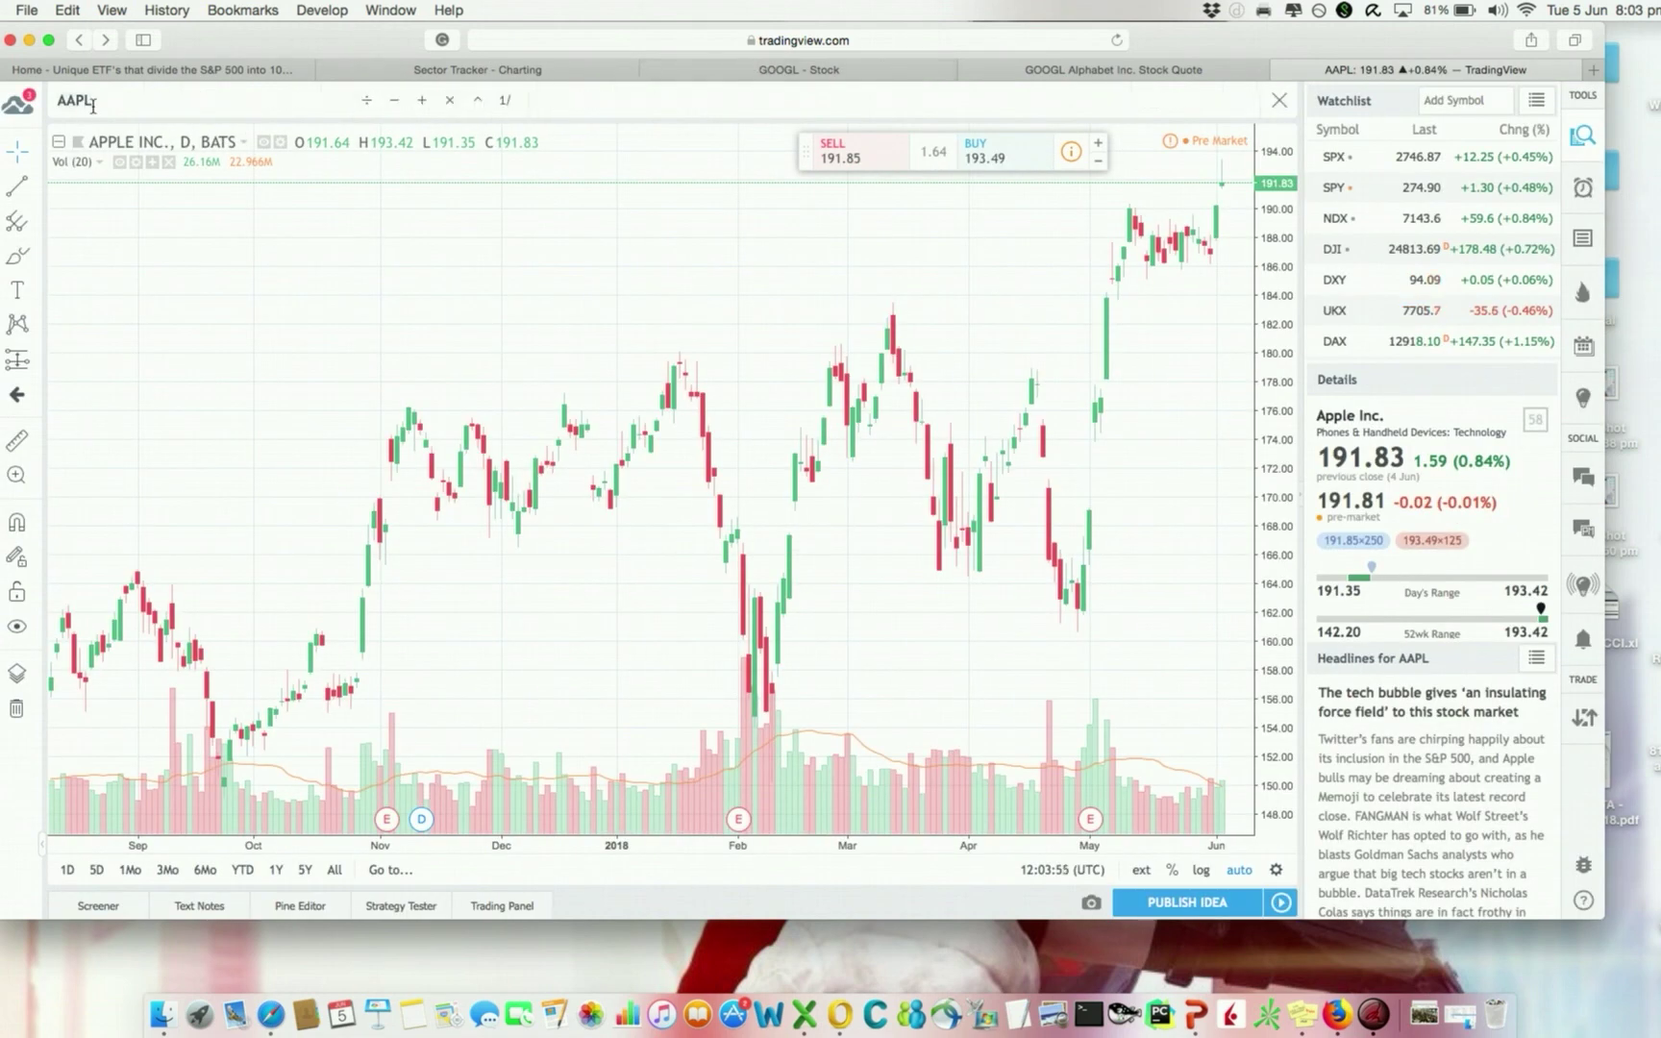
pyautogui.moveTo(277, 40); pyautogui.dragTo(228, 41)
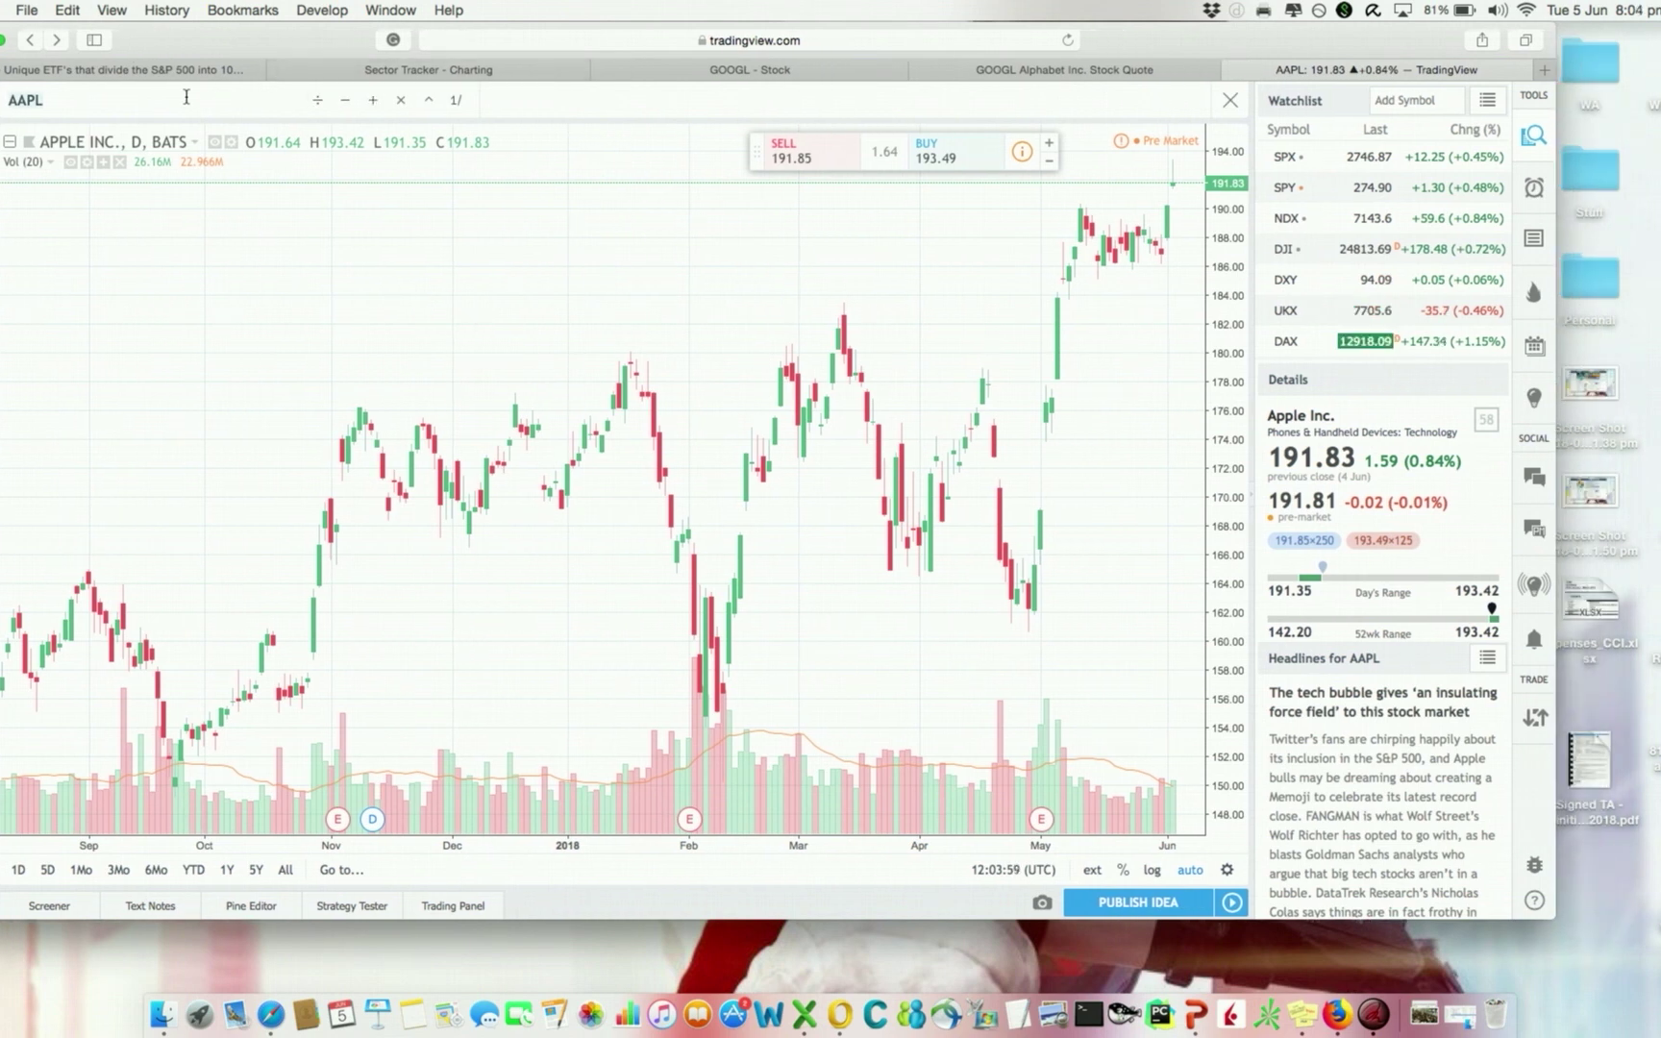
pyautogui.write('XLY')
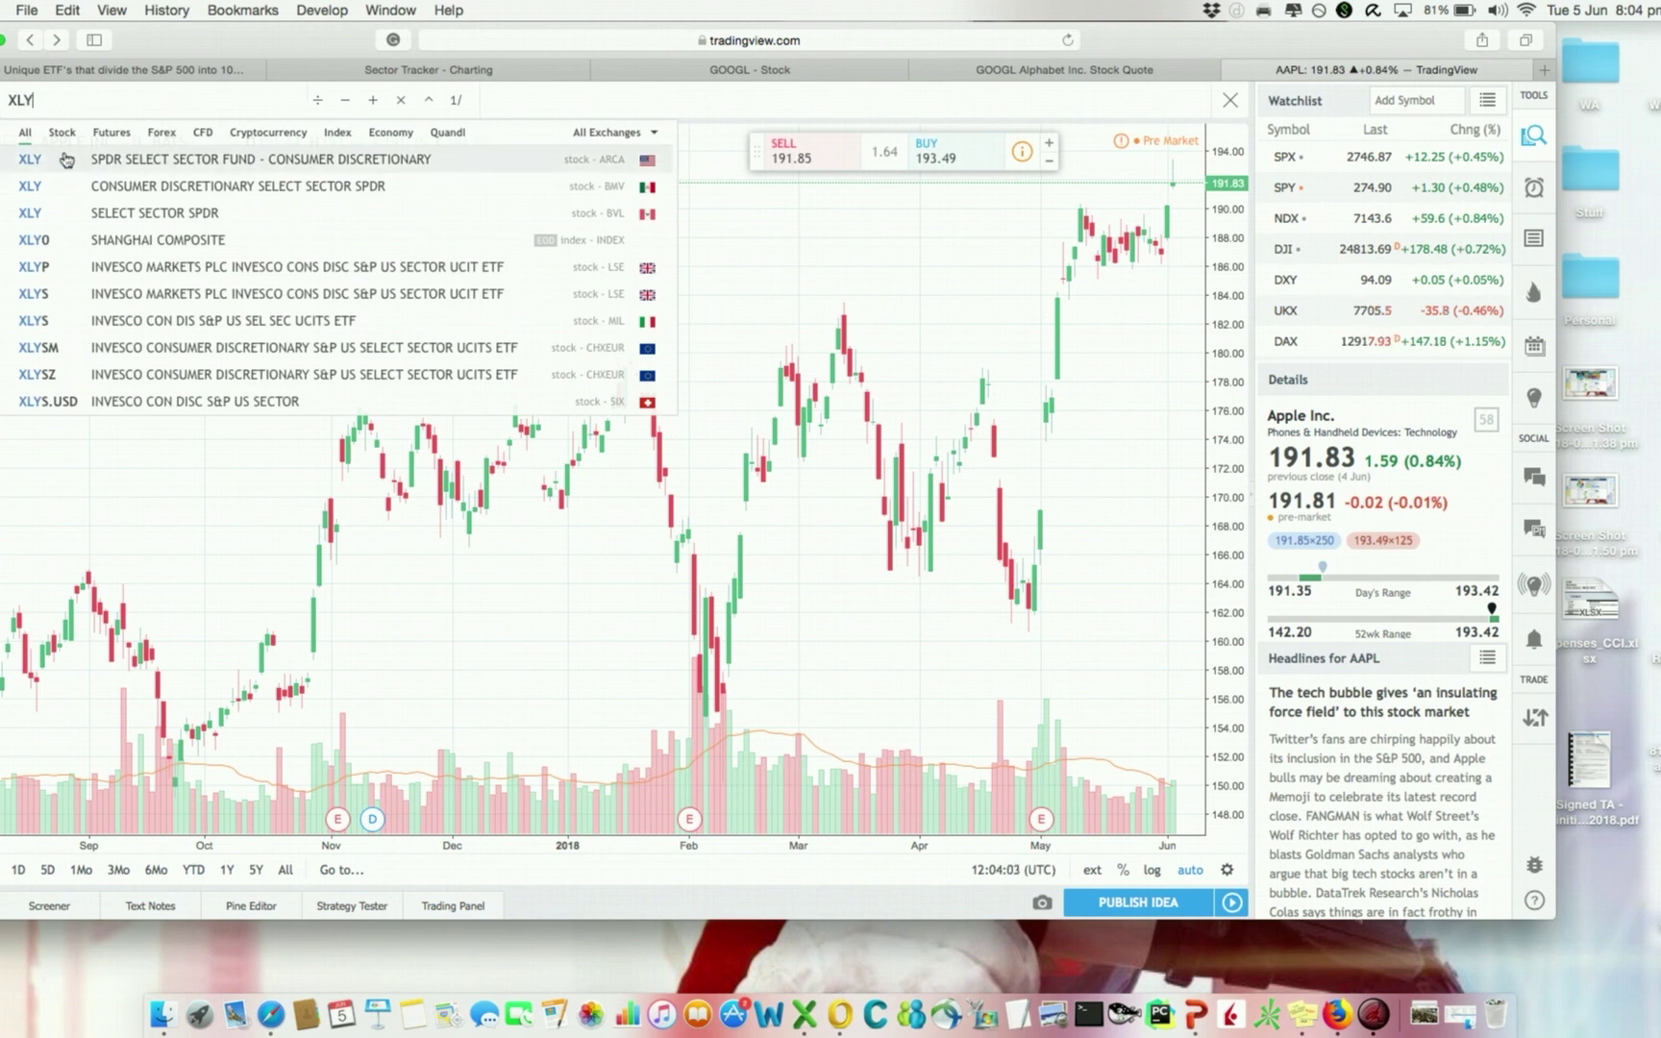
pyautogui.click(162, 160)
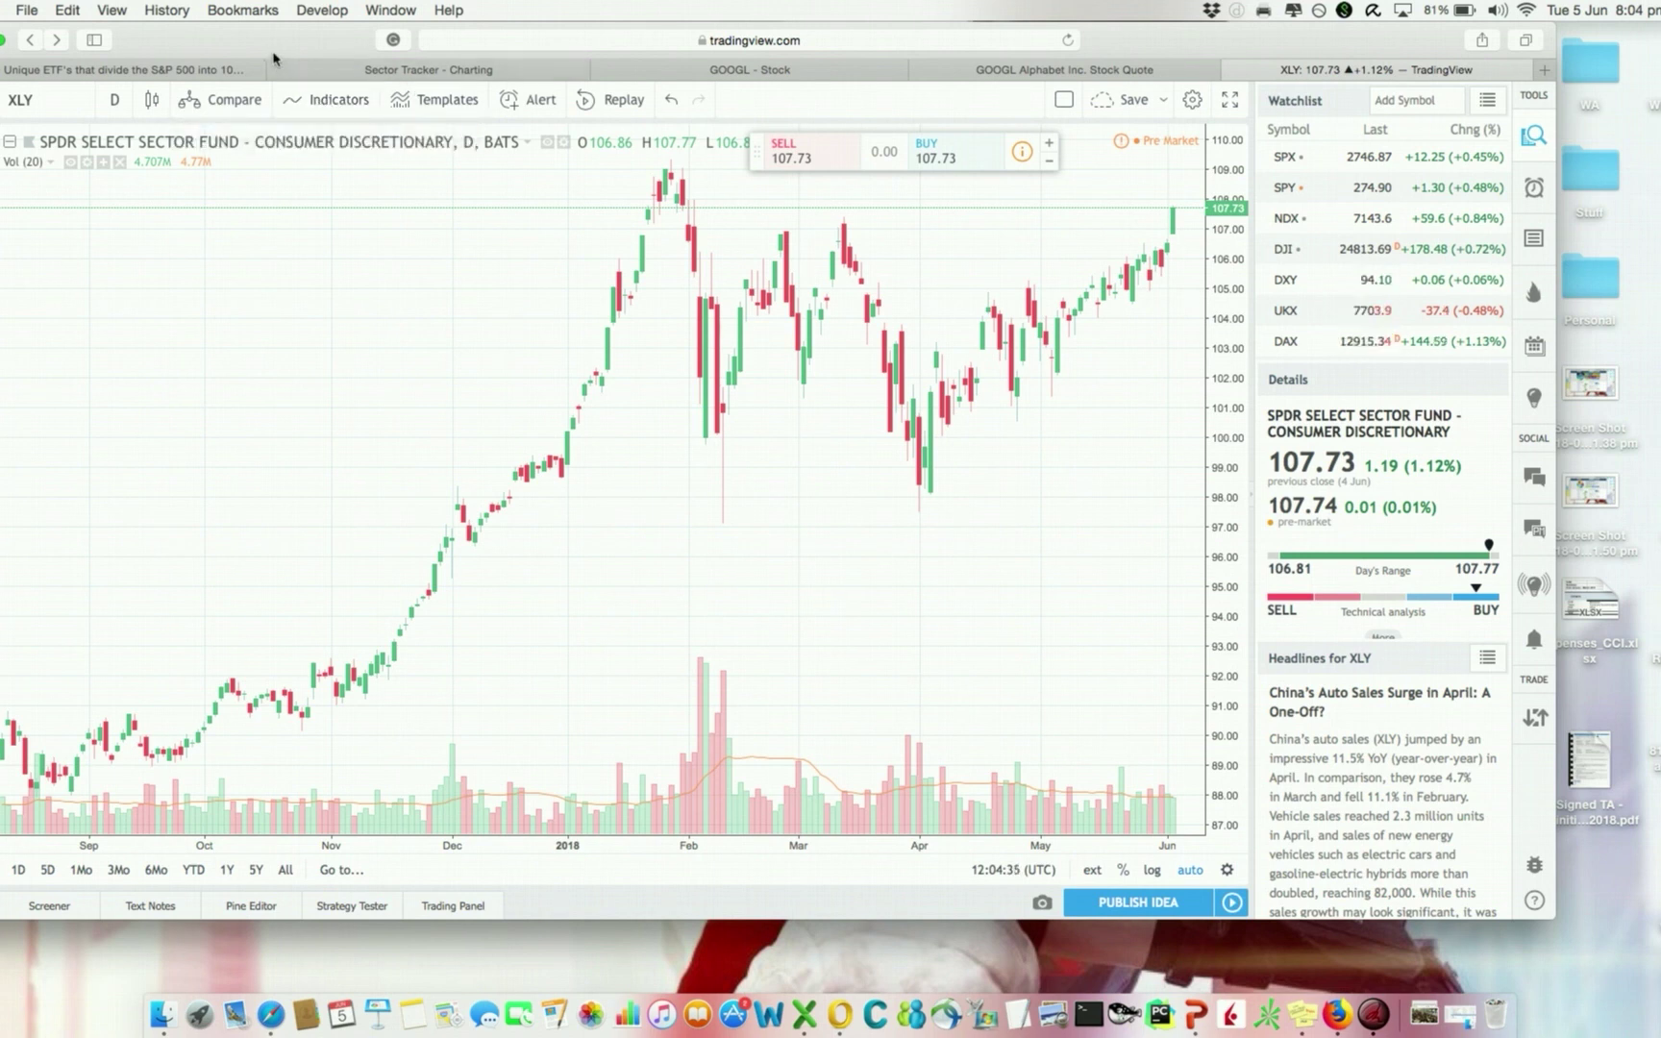
# Add the built-in Moving Average Exponential indicator to the XLY chart and close the indicator list.
pyautogui.click(313, 101)
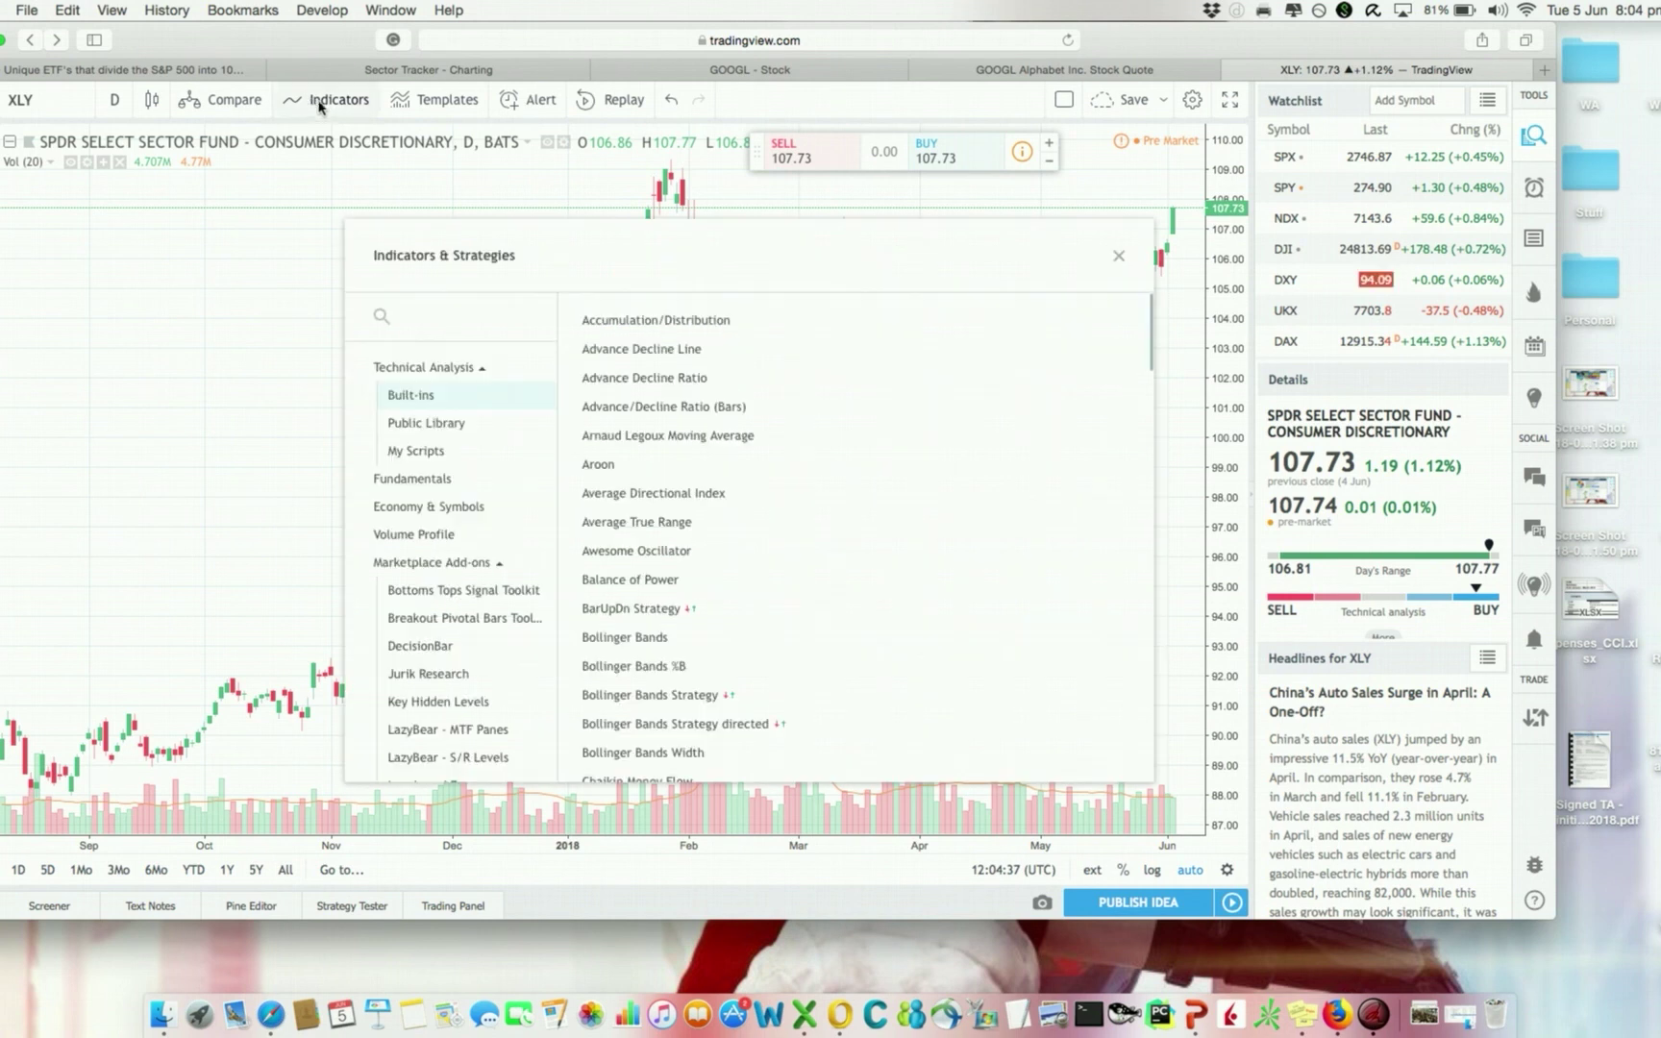
pyautogui.scroll(-15, 639, 520)
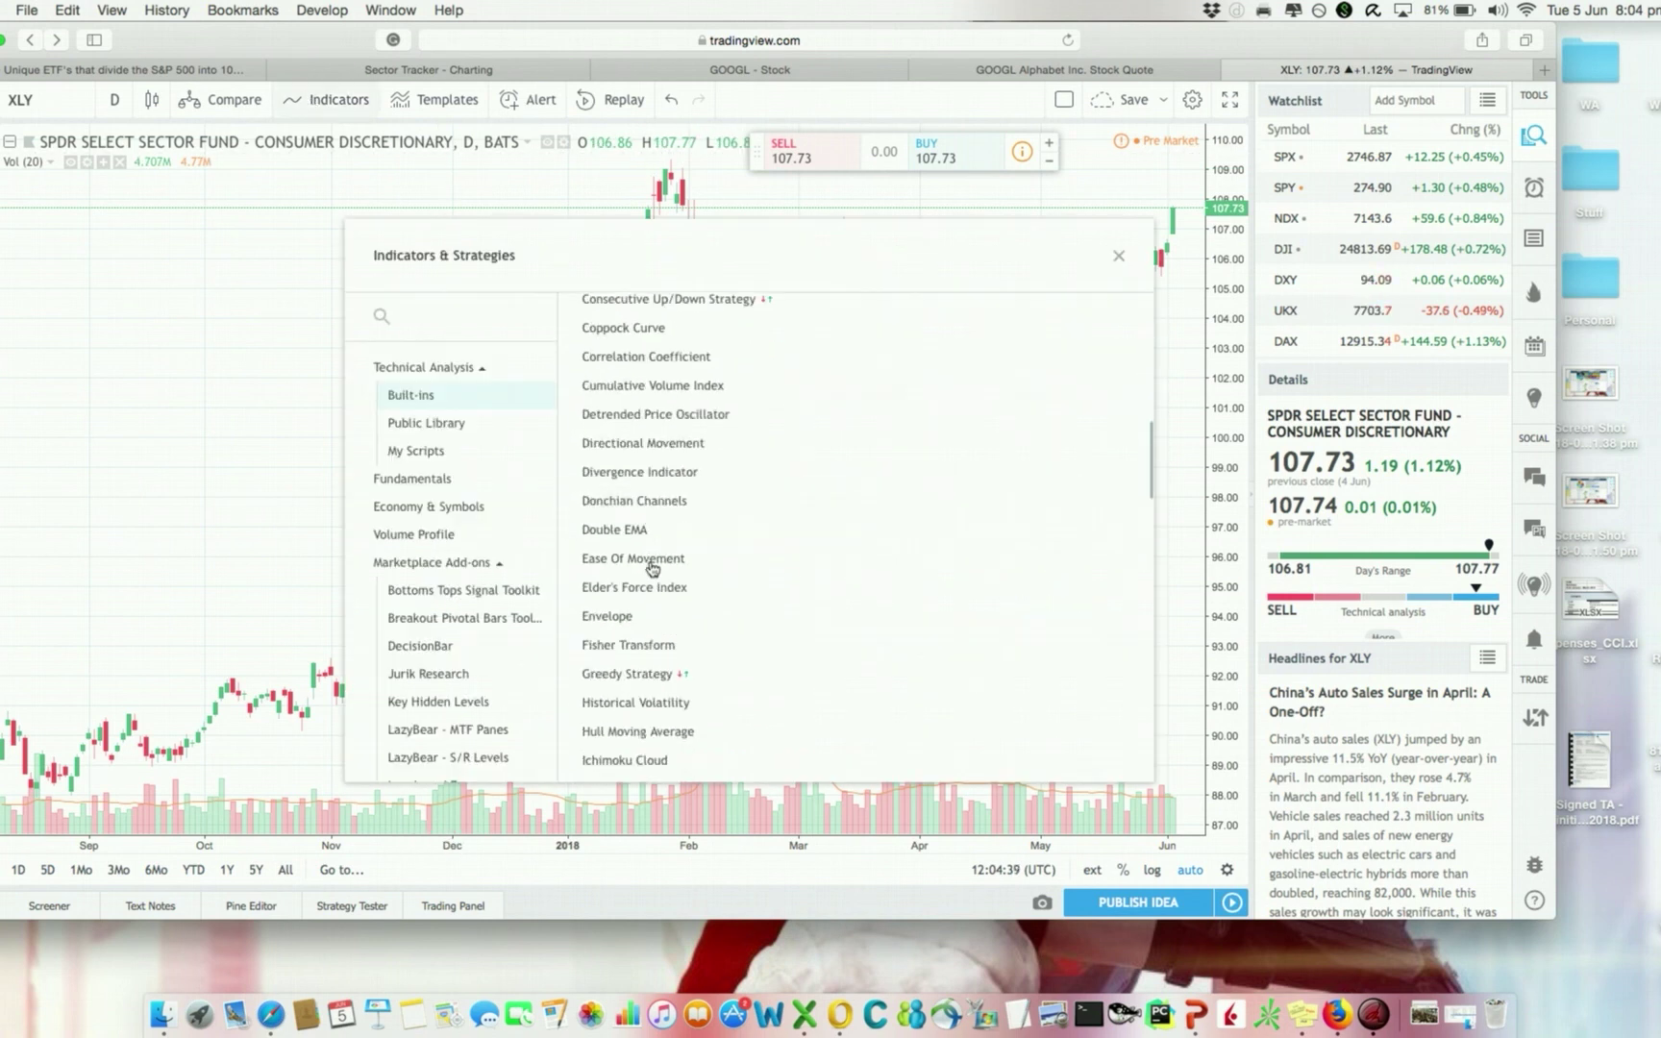
pyautogui.scroll(-5, 700, 463)
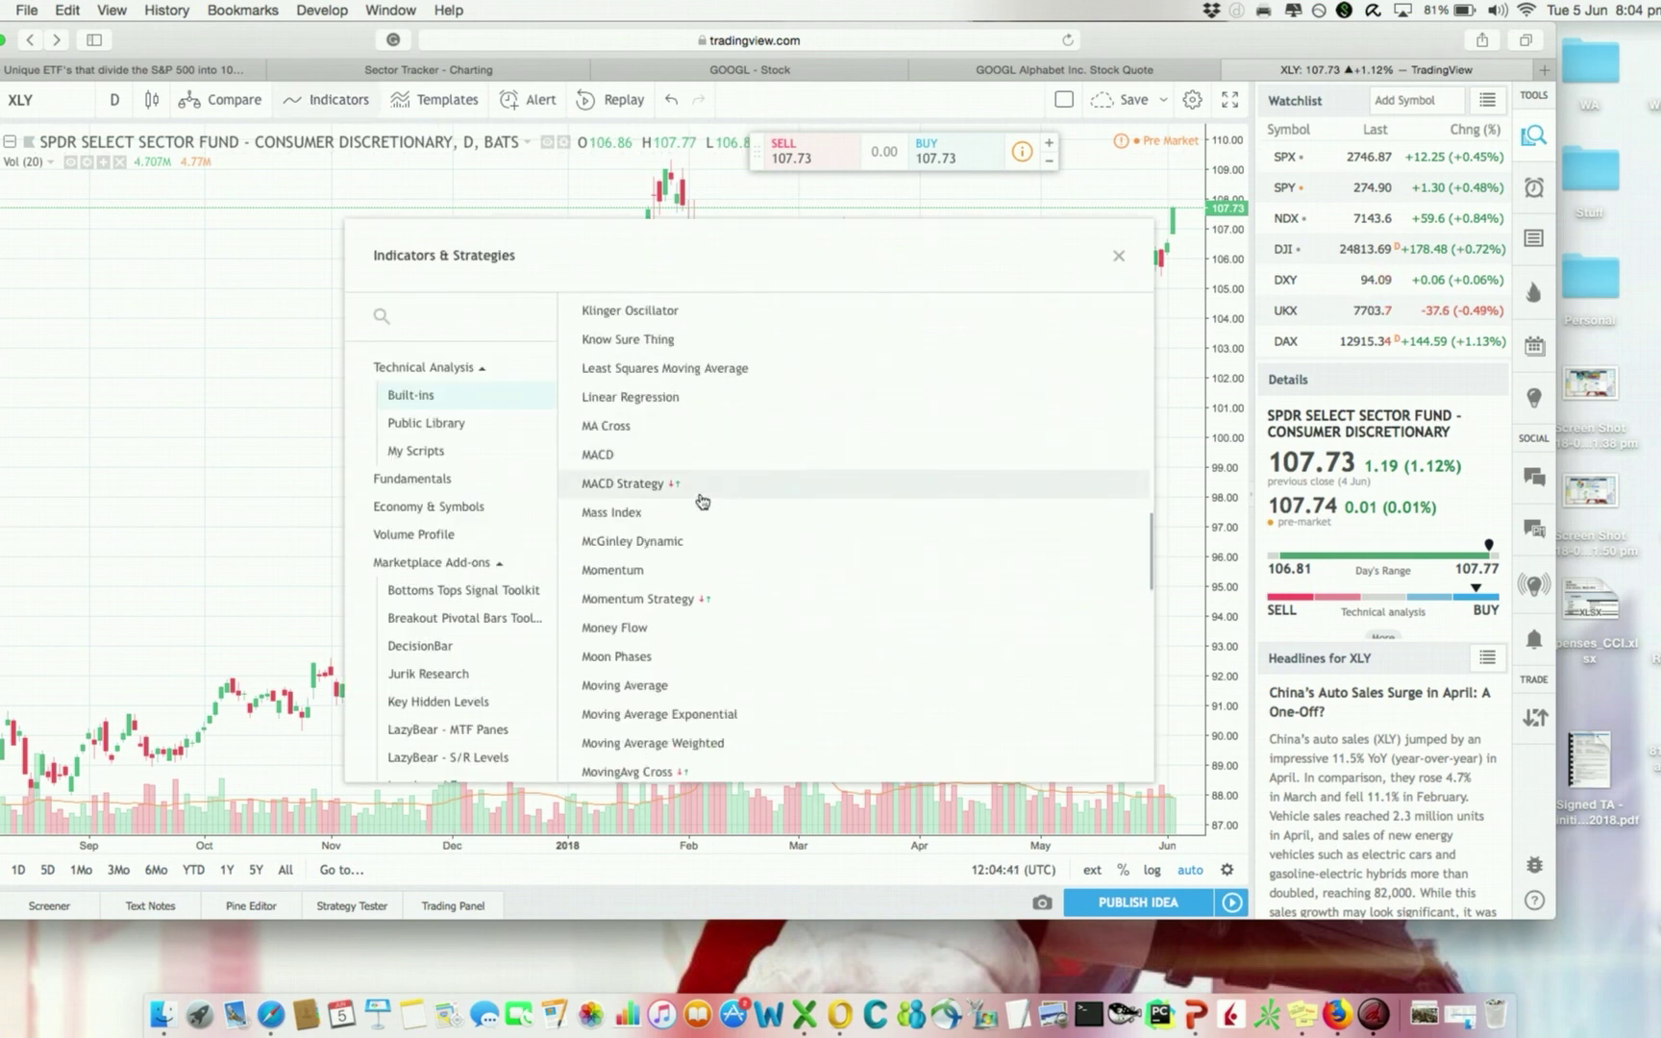
pyautogui.click(696, 696)
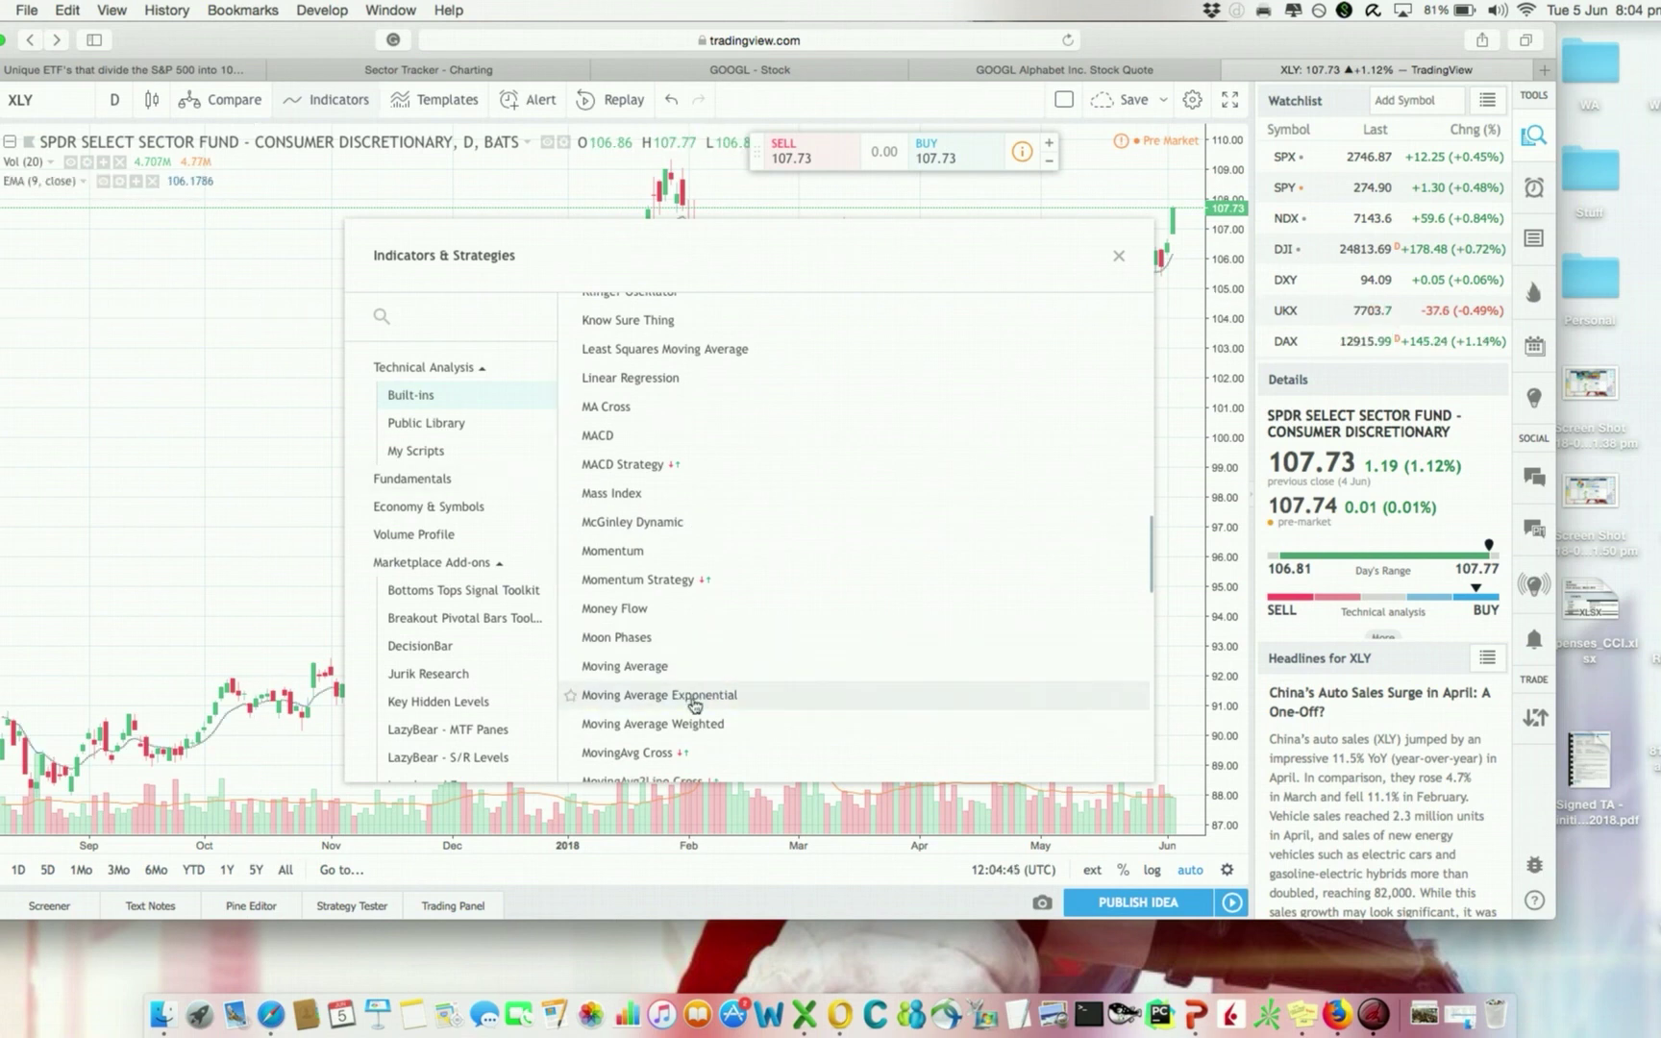
pyautogui.click(1119, 260)
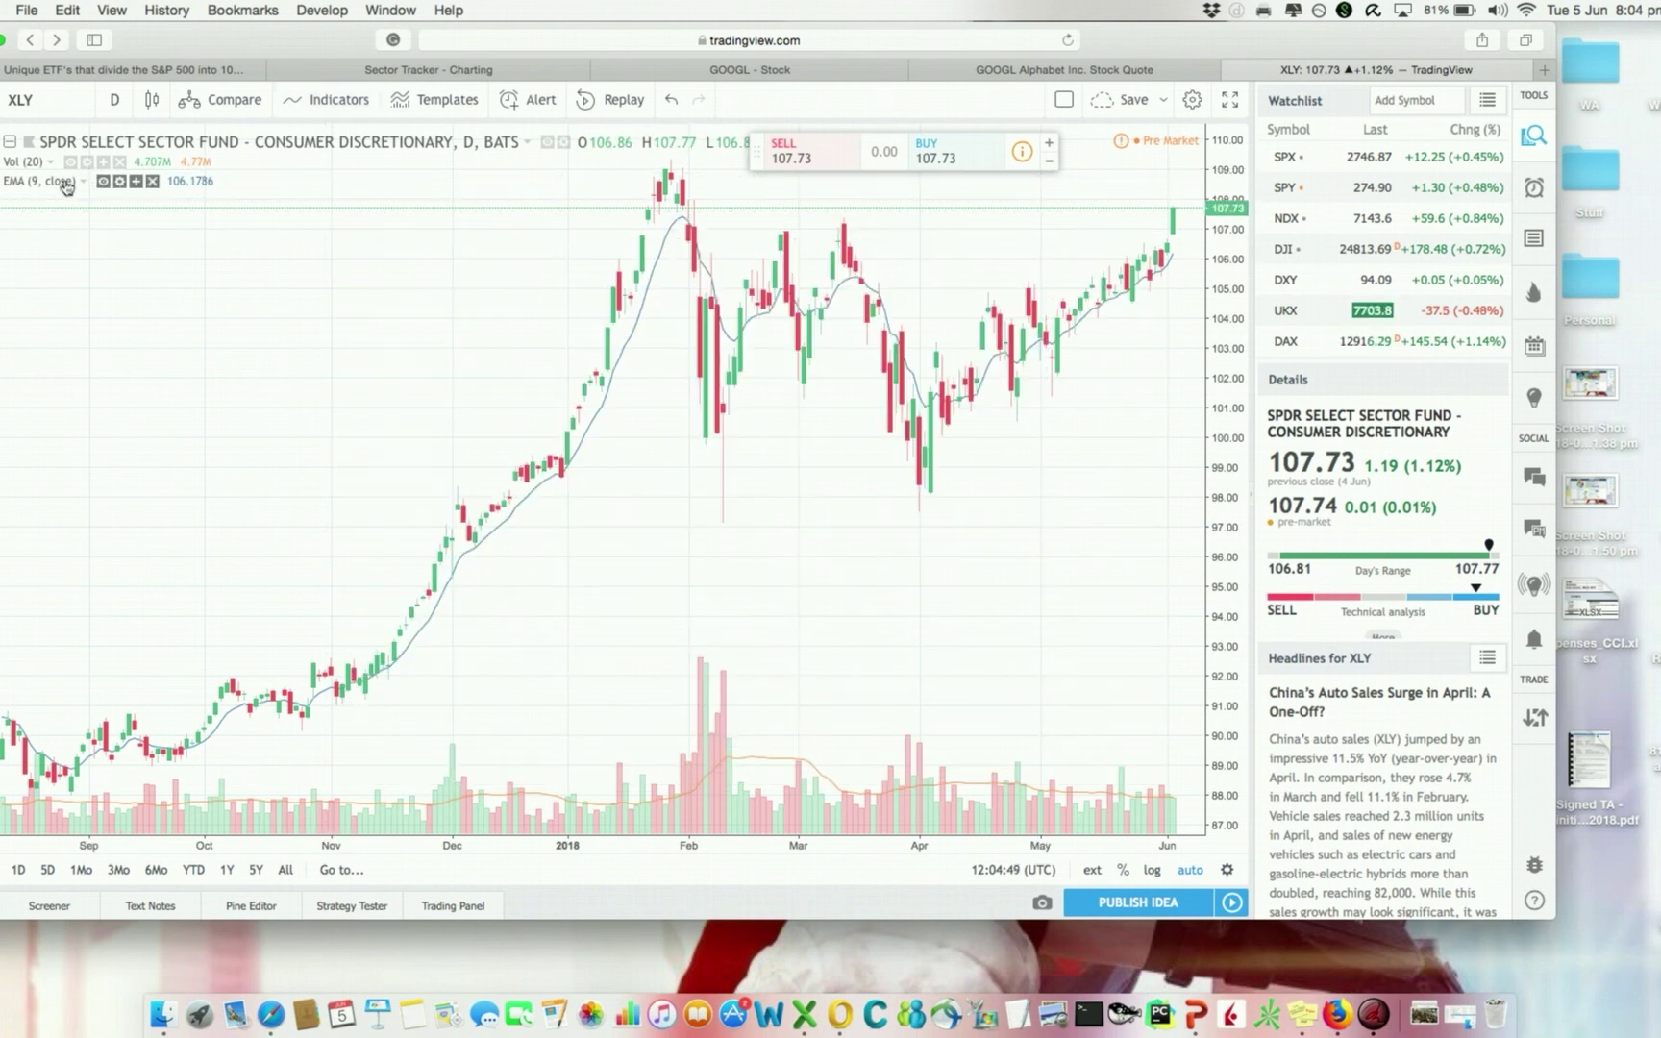
# Set the EMA indicator's length to 20 and its line color to red.
pyautogui.click(122, 182)
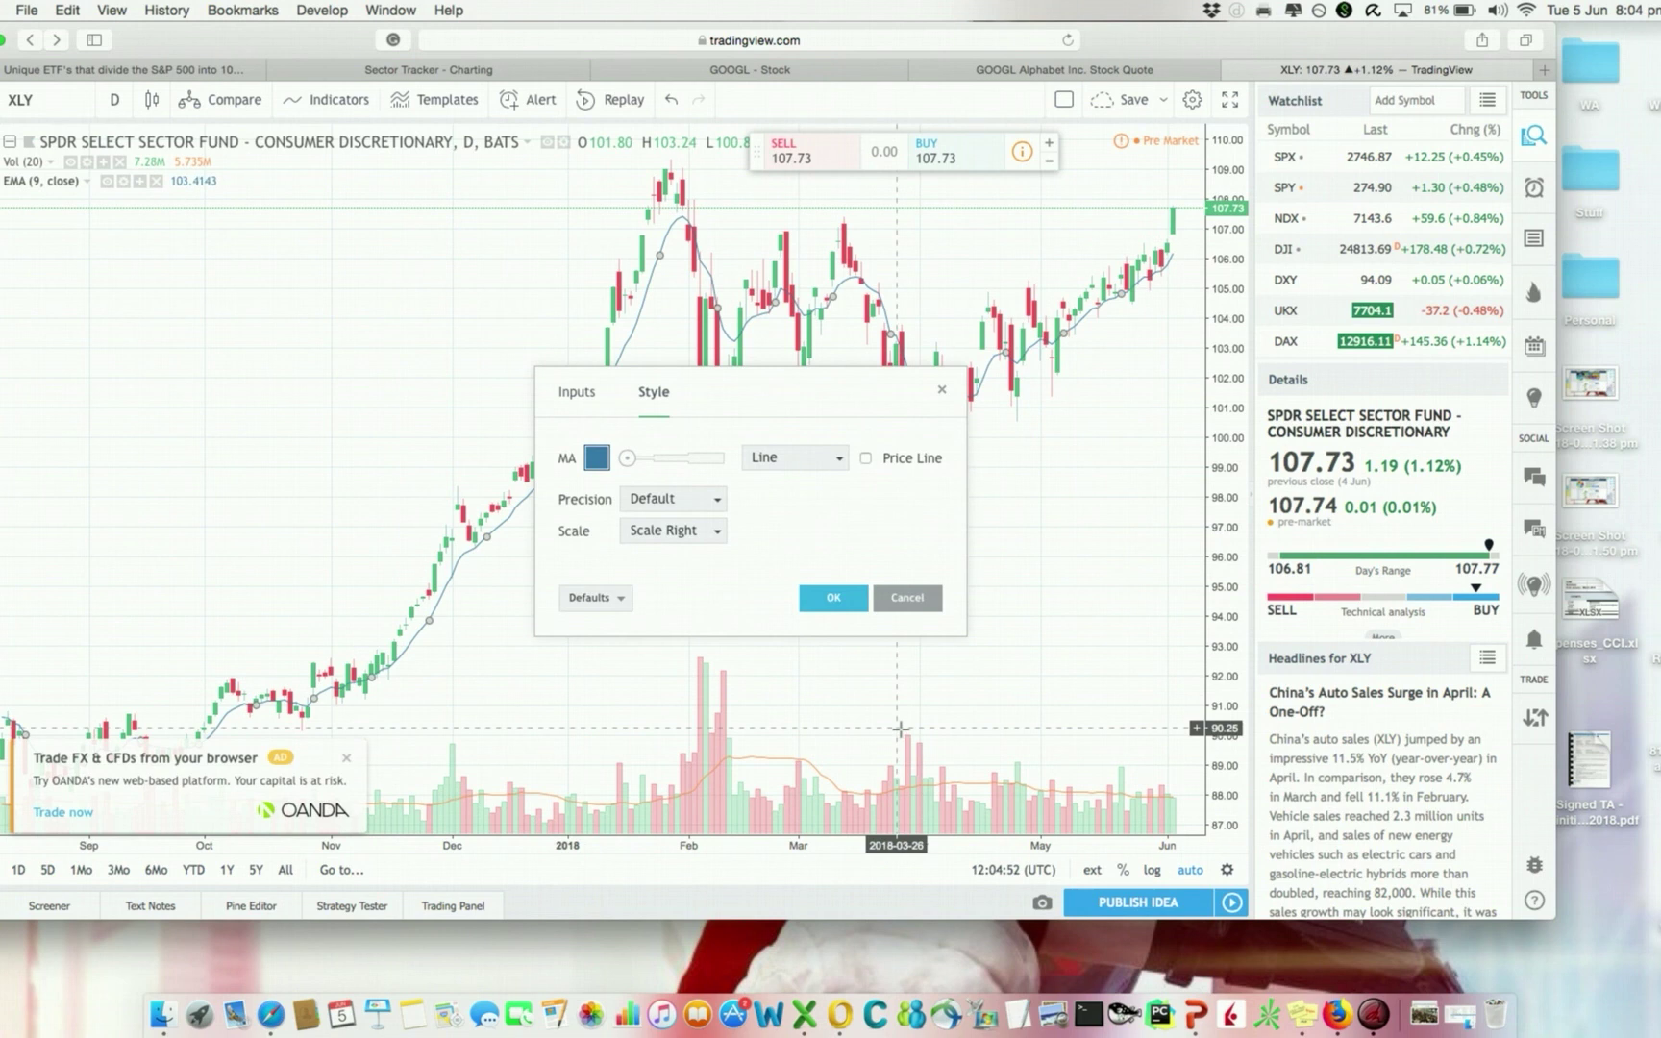
pyautogui.click(596, 395)
pyautogui.click(630, 459)
pyautogui.press('BackSpace')
pyautogui.write('20')
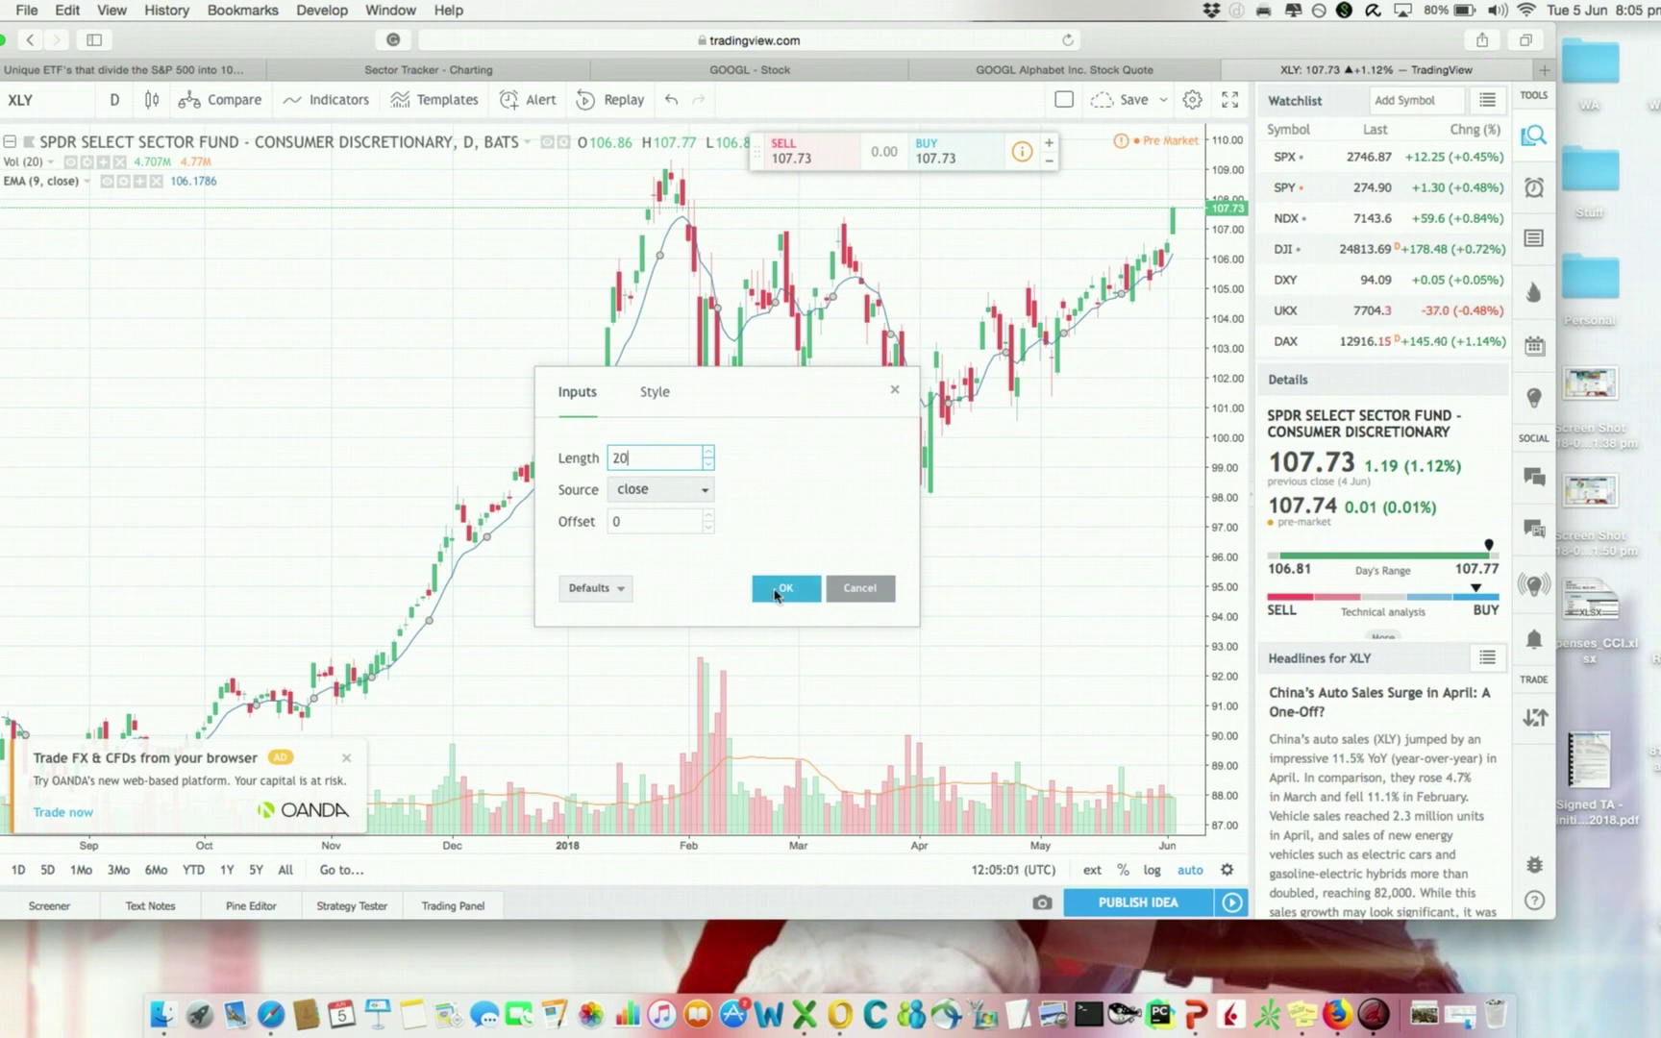
pyautogui.click(654, 389)
pyautogui.click(597, 457)
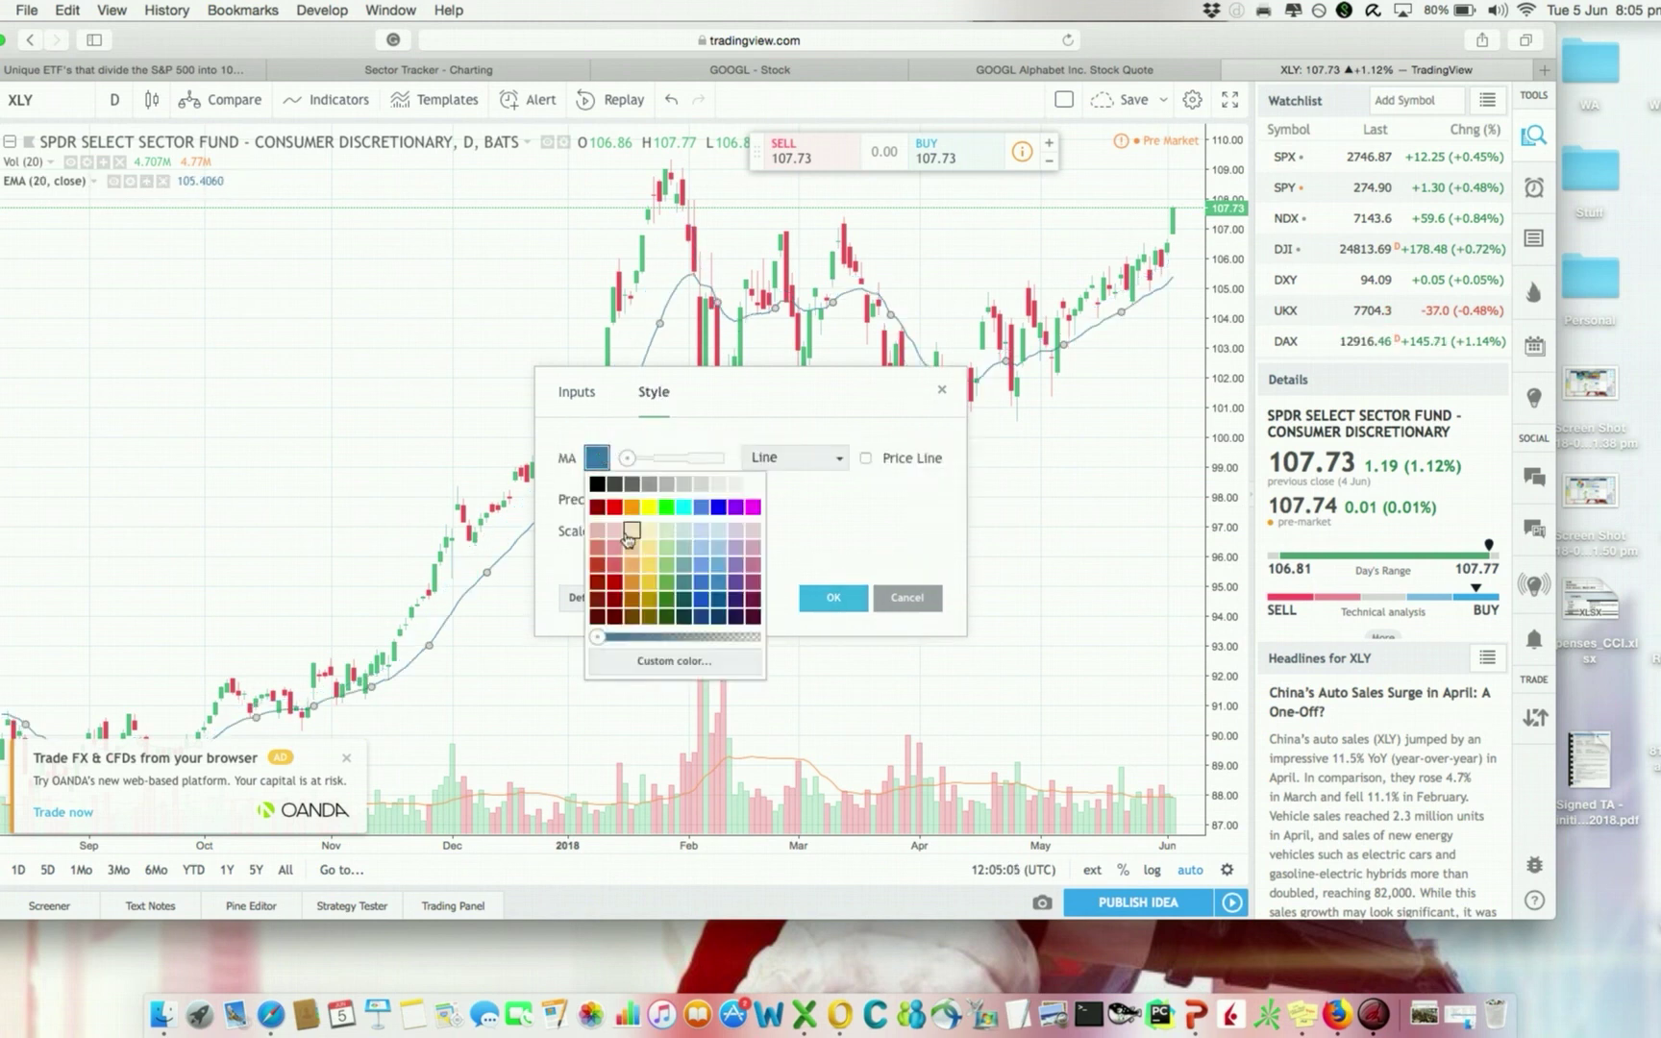
pyautogui.click(614, 509)
pyautogui.click(830, 597)
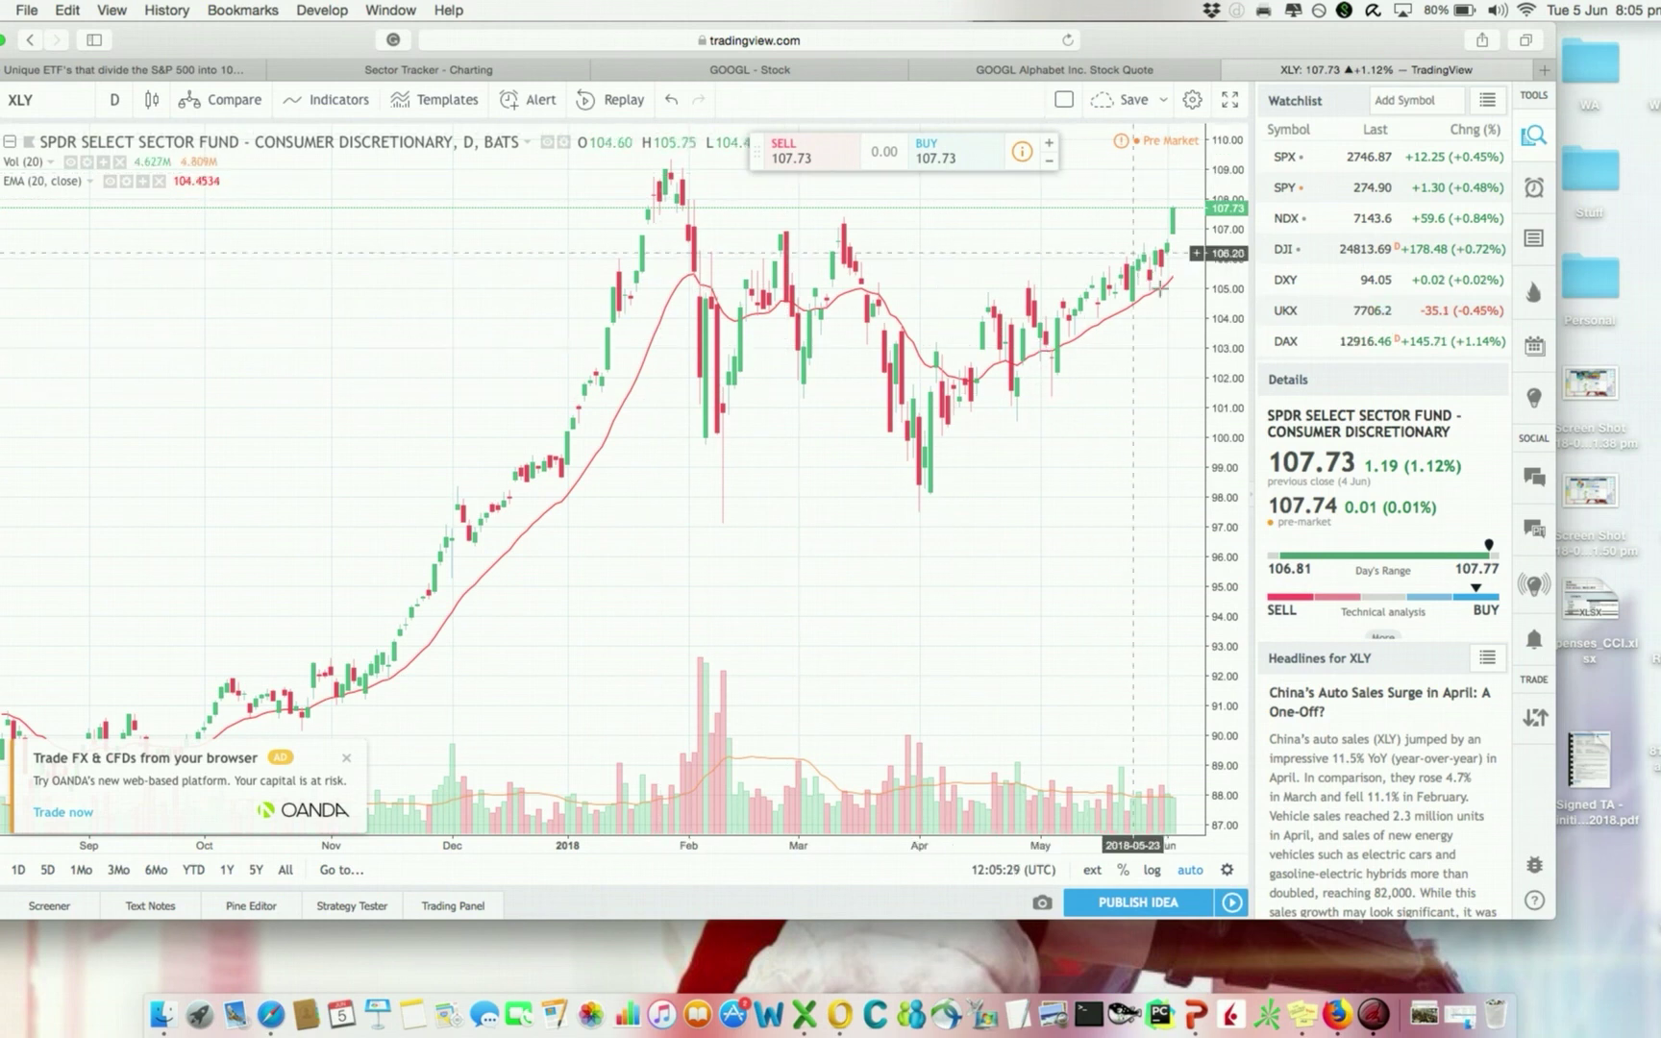
# Return to the Sector Tracker overview and compare sector performance over the 3M, 1M and 5D timeframes.
pyautogui.click(985, 69)
pyautogui.click(688, 69)
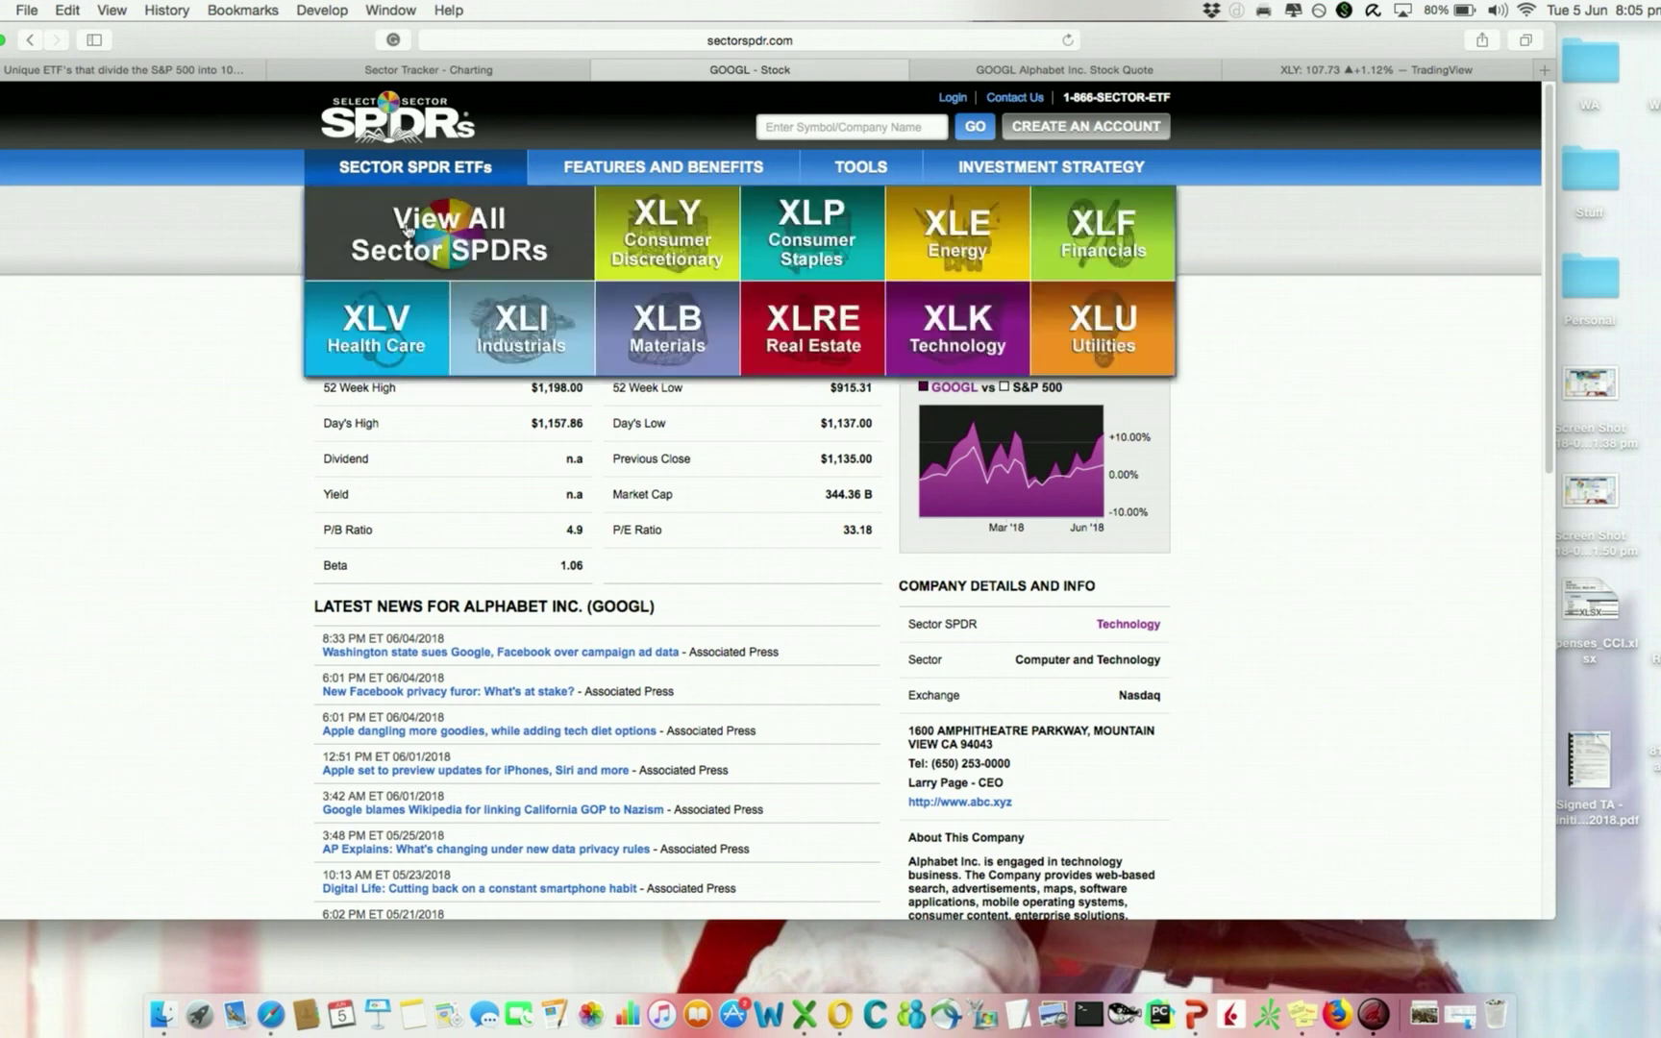
pyautogui.click(478, 67)
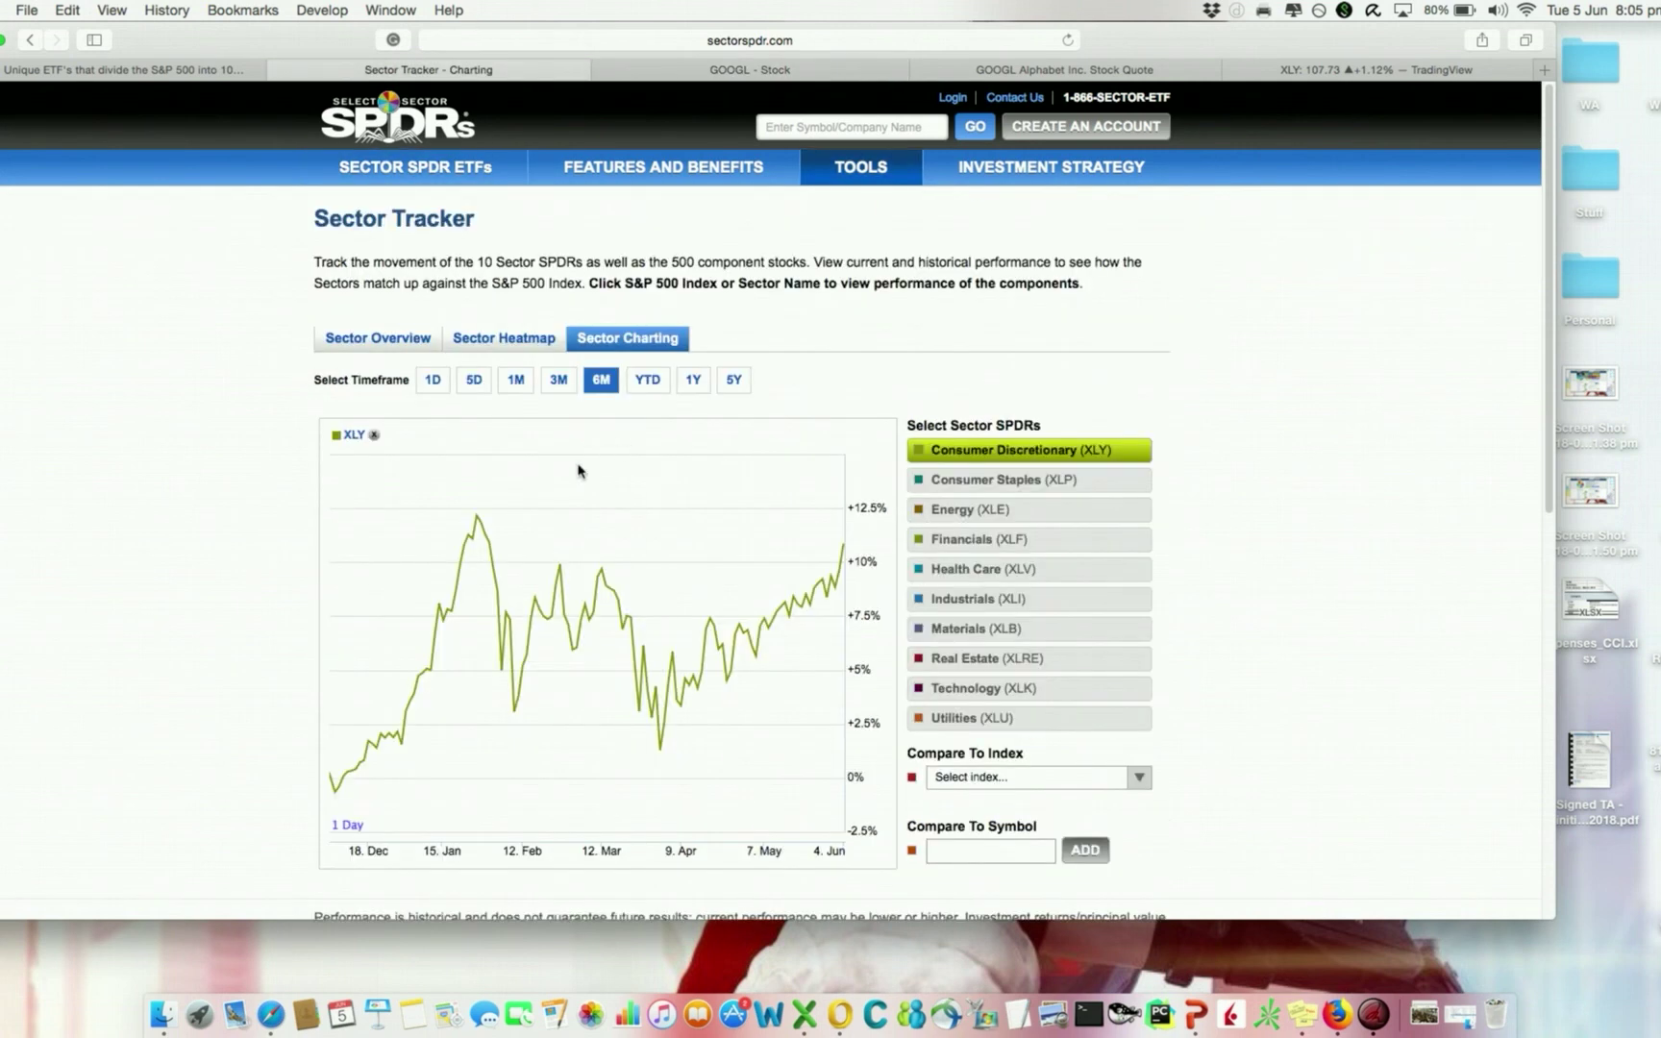
pyautogui.click(375, 351)
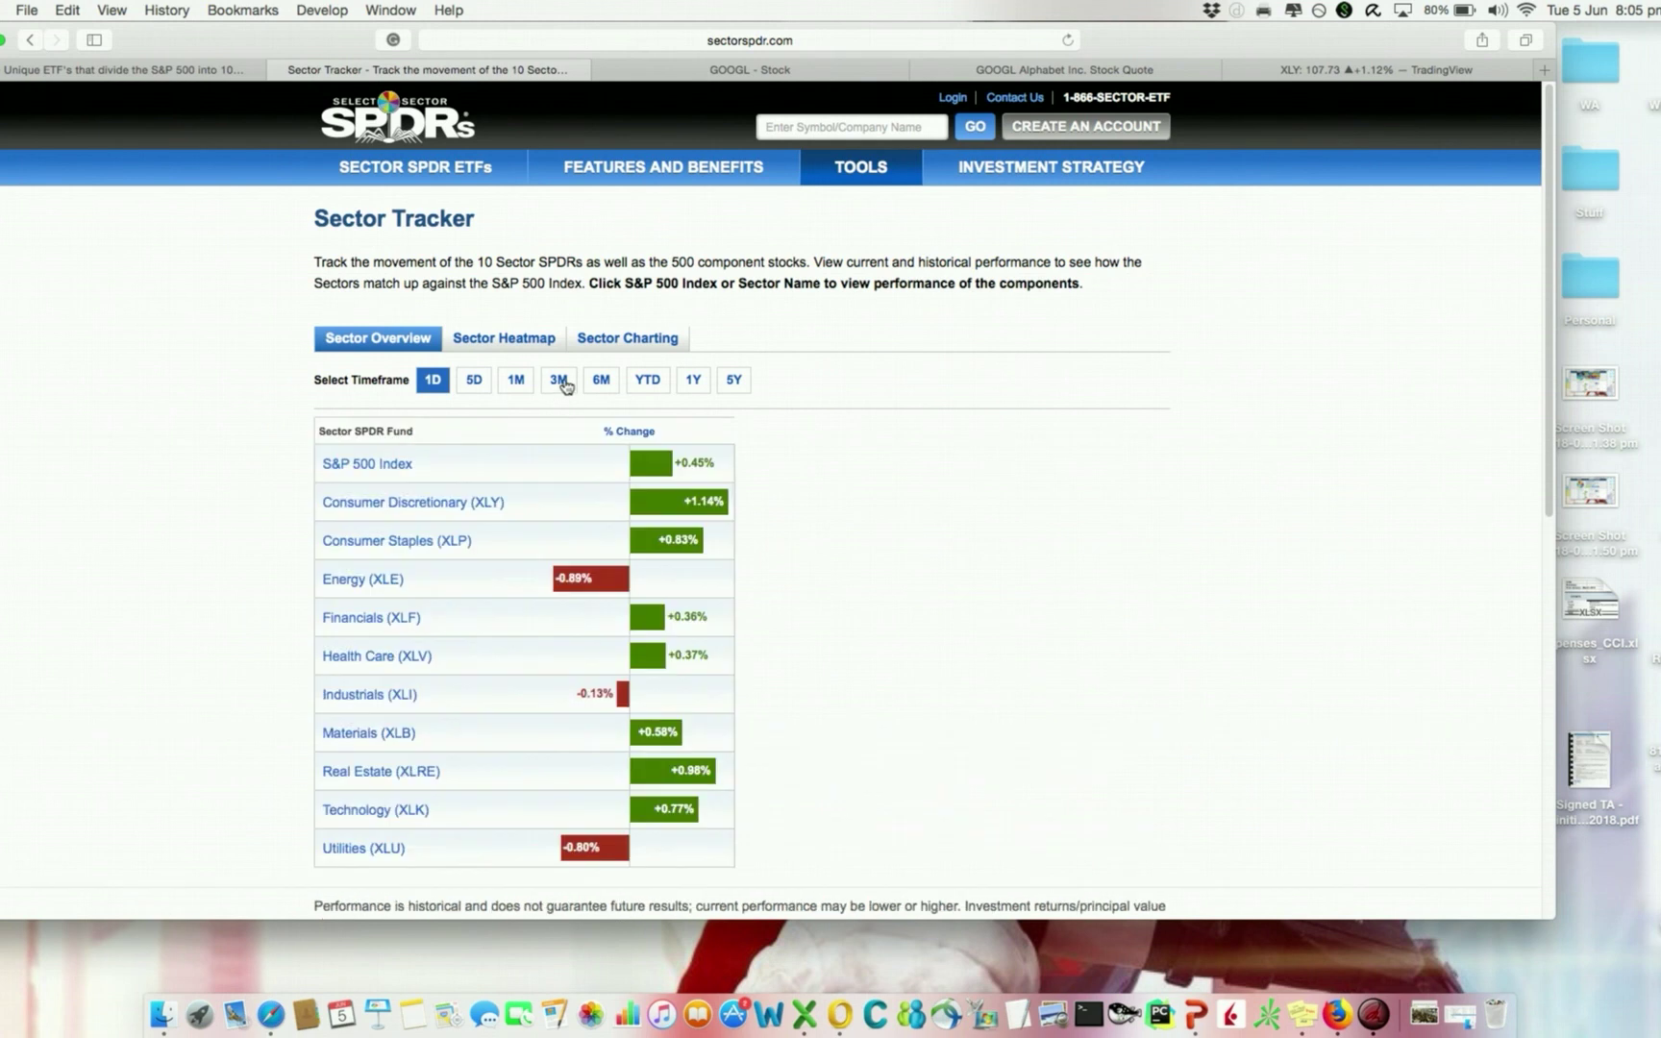
pyautogui.click(559, 380)
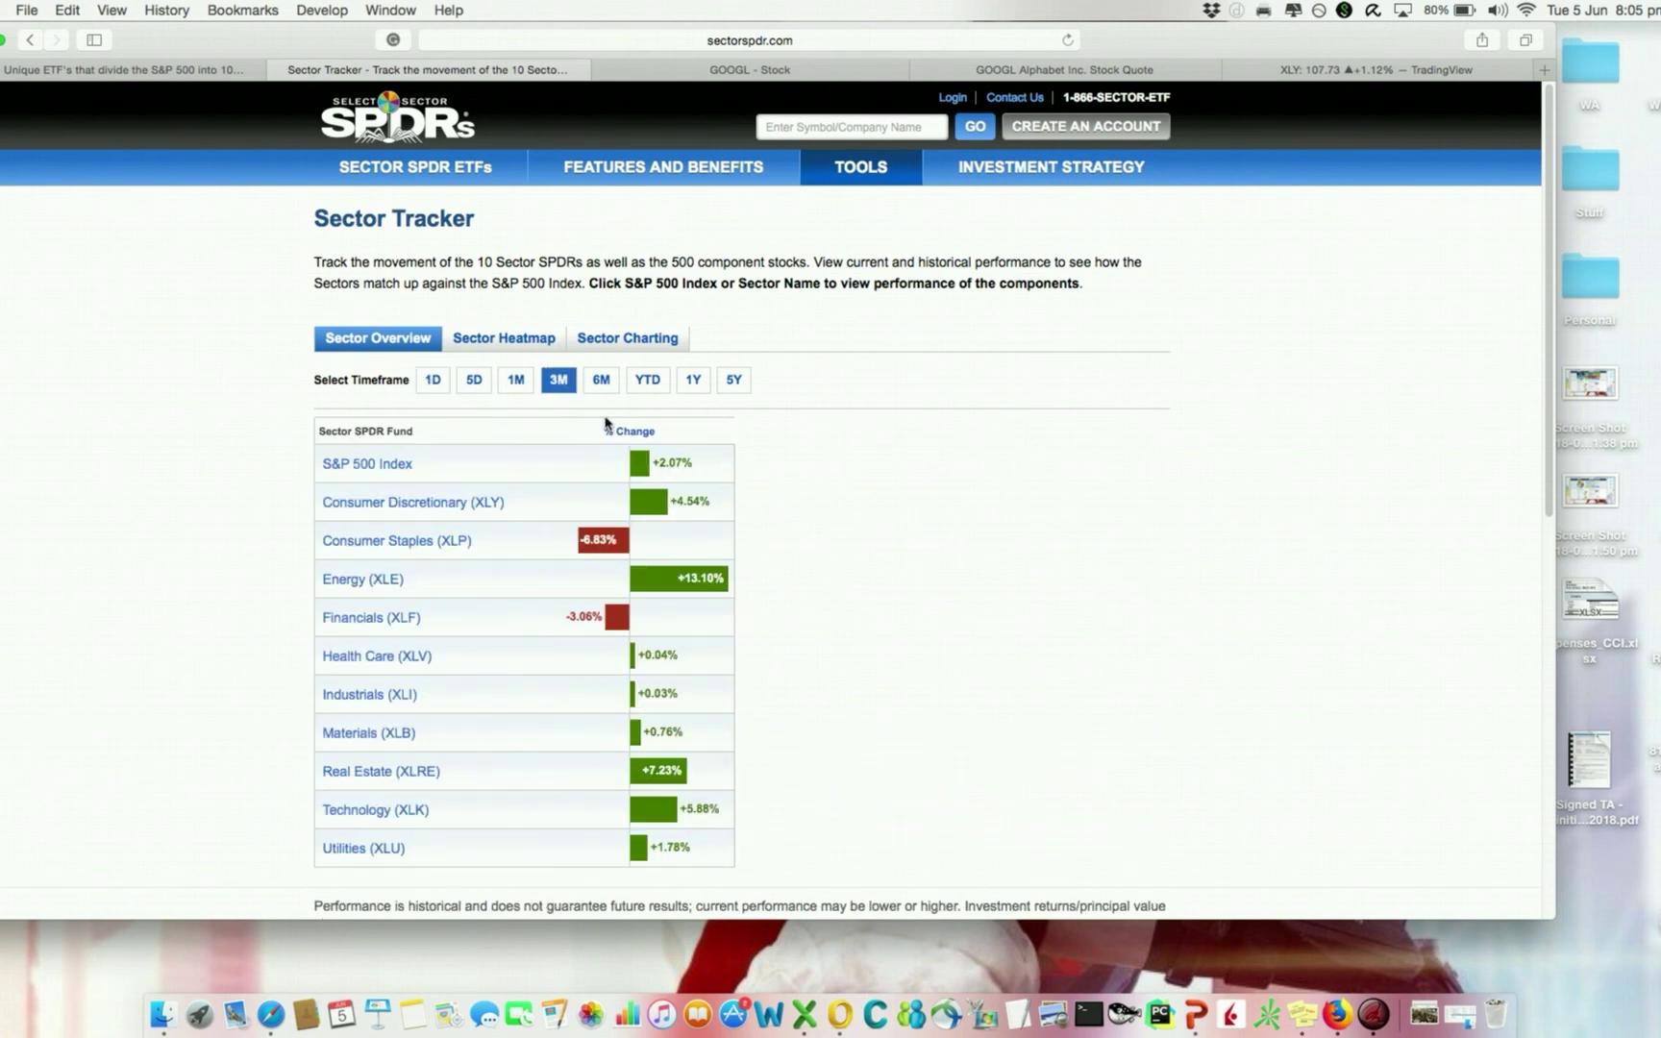
pyautogui.click(519, 385)
pyautogui.click(473, 385)
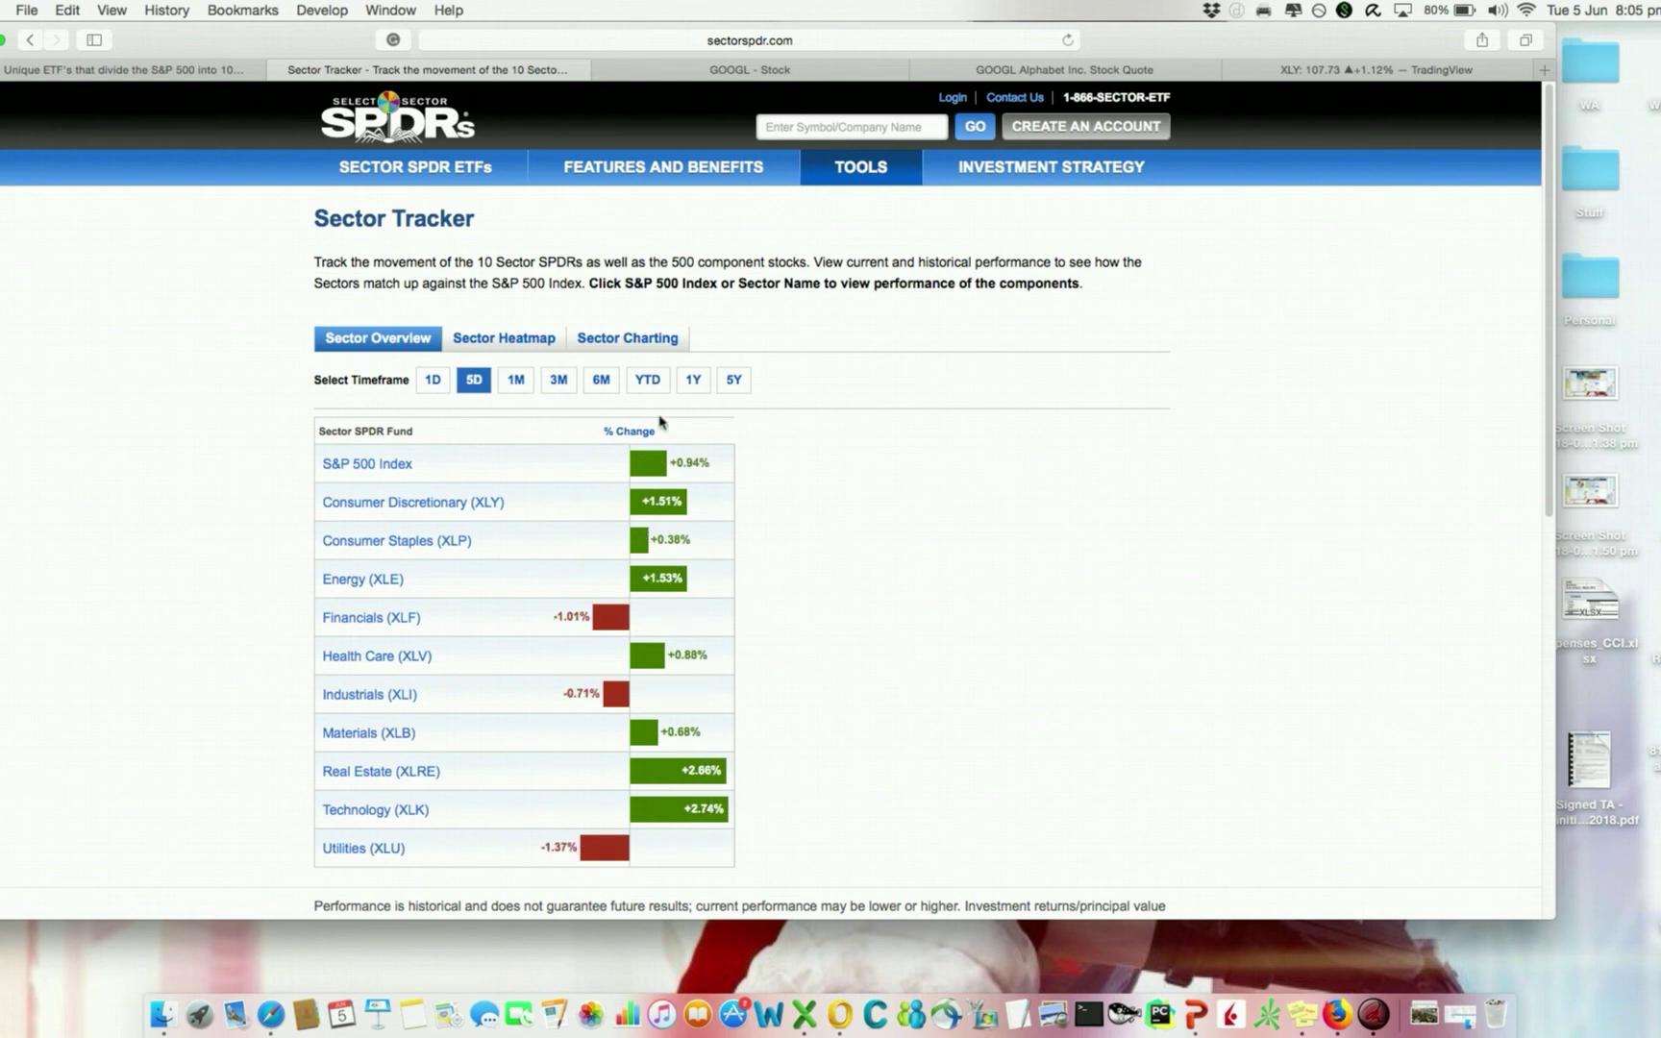
# In Sector Charting, add Technology (XLK), Materials (XLB), Industrials (XLI) and Health Care (XLV) to the 6M chart and inspect the latest values.
pyautogui.click(597, 340)
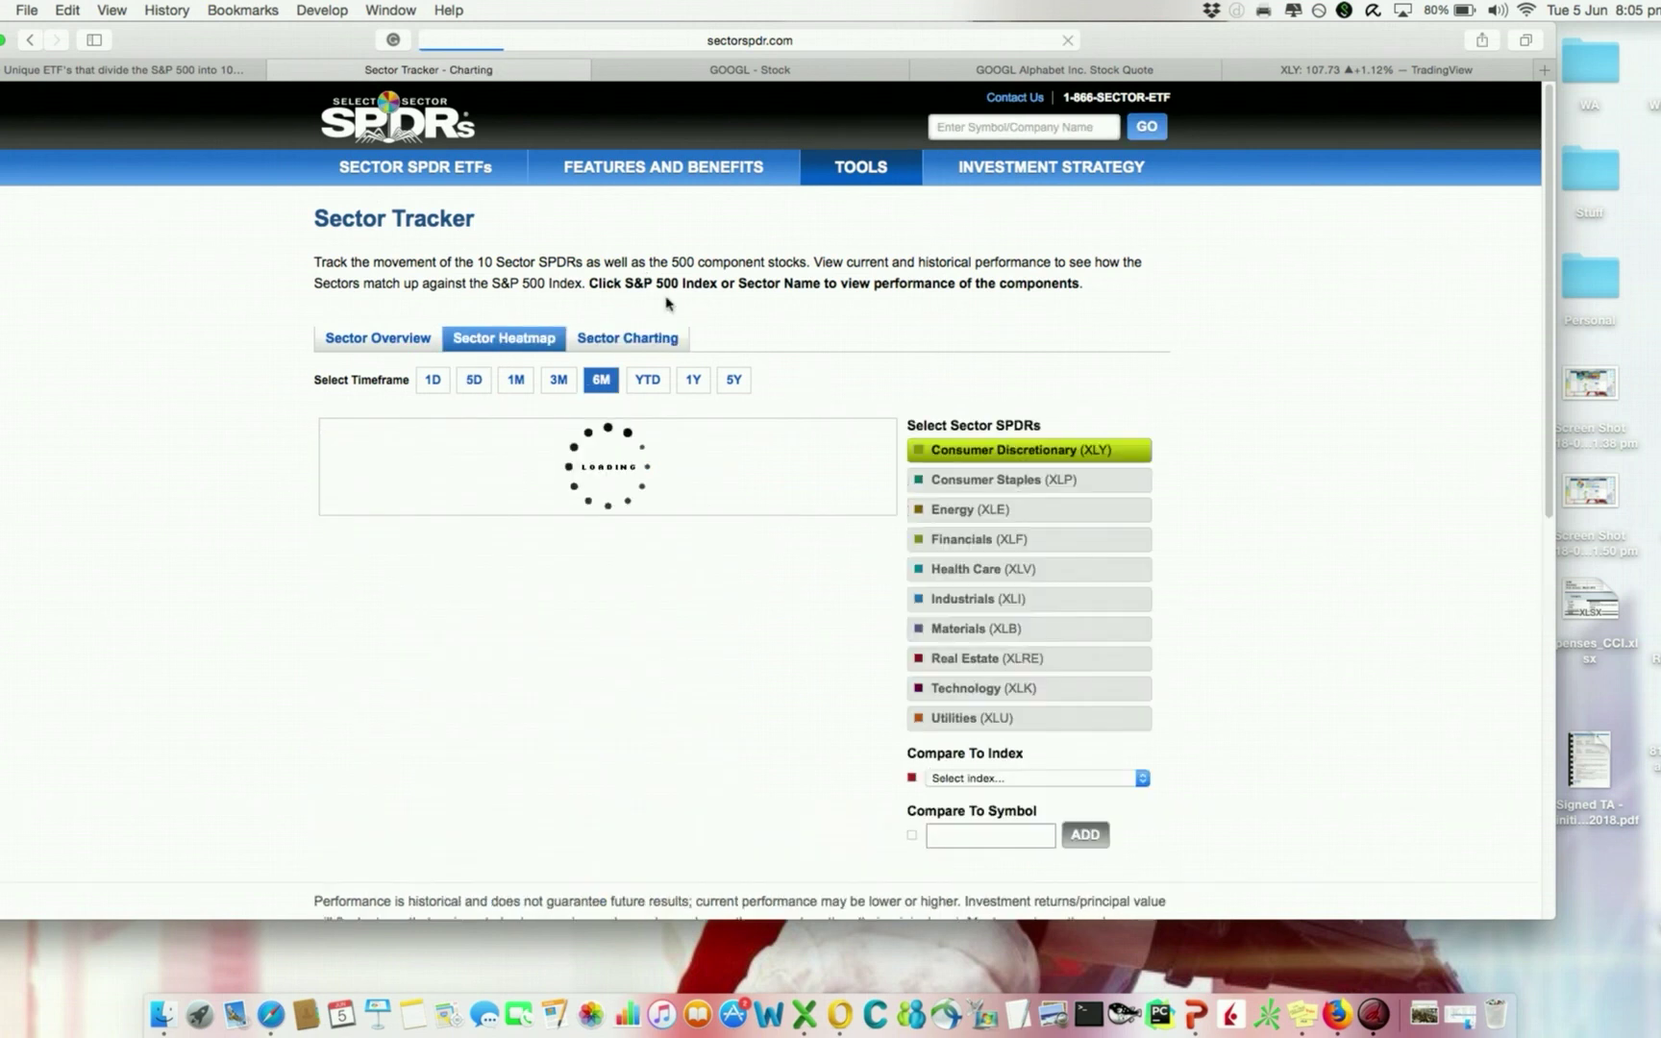
pyautogui.click(1000, 689)
pyautogui.click(977, 635)
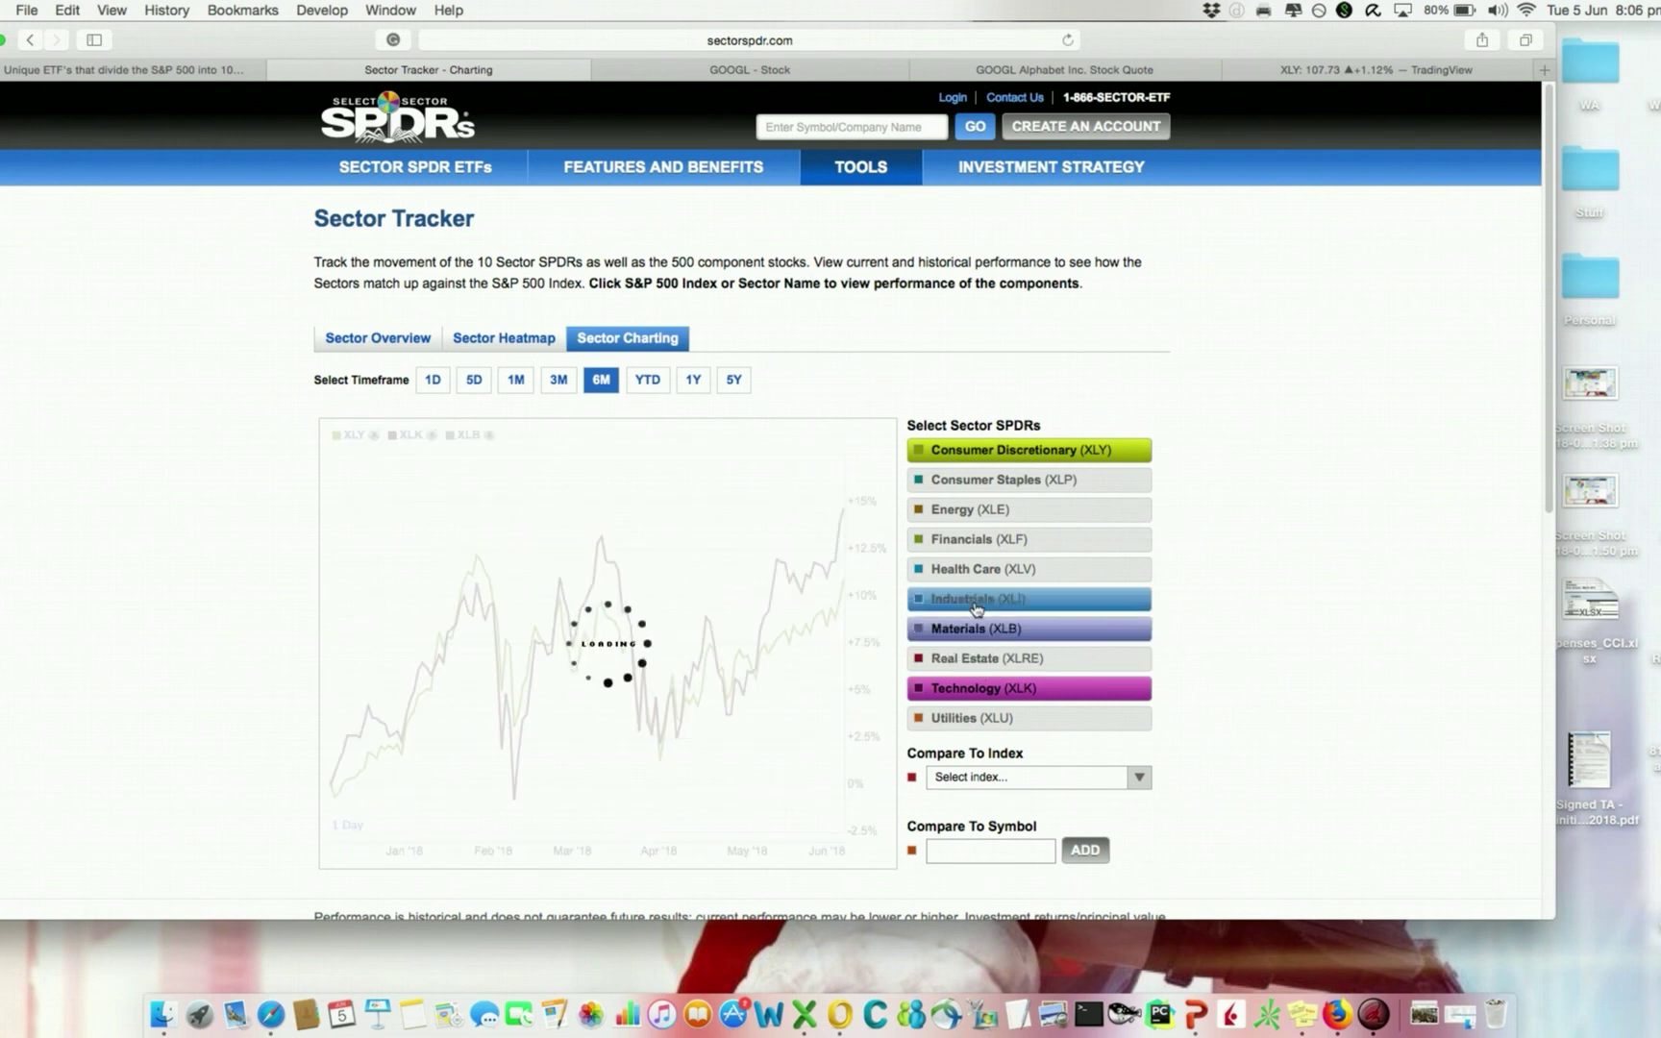
pyautogui.click(978, 604)
pyautogui.click(1023, 573)
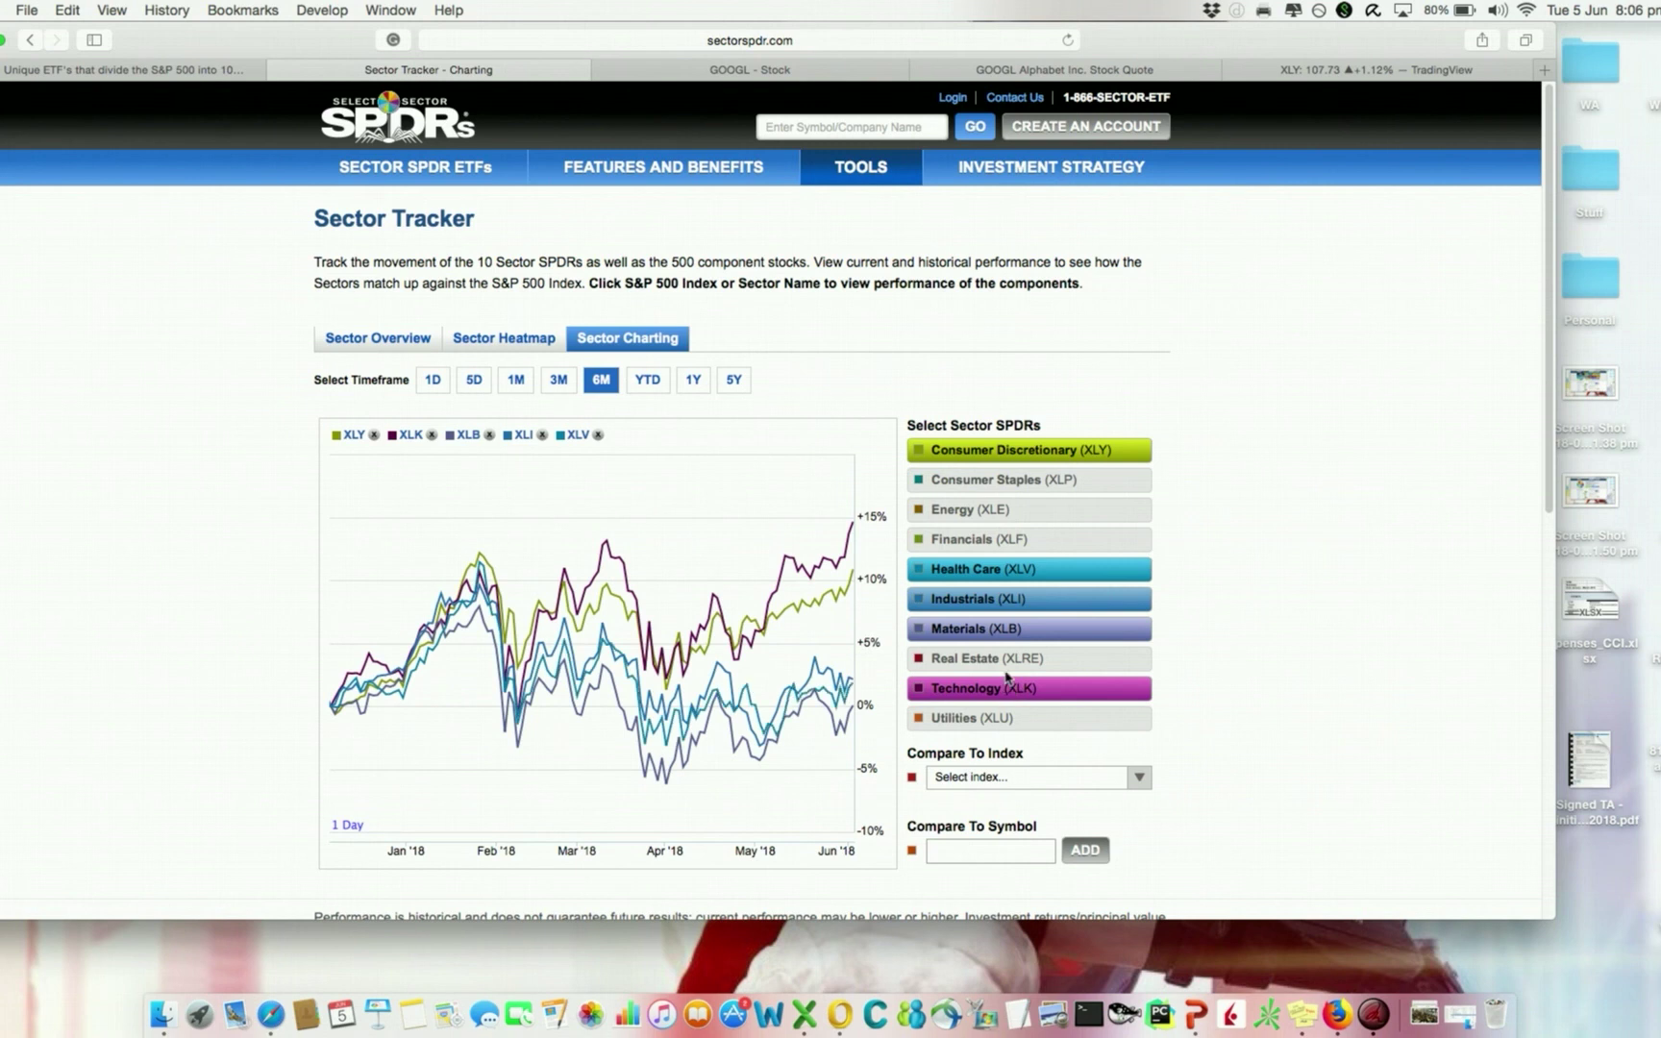
pyautogui.moveTo(850, 527)
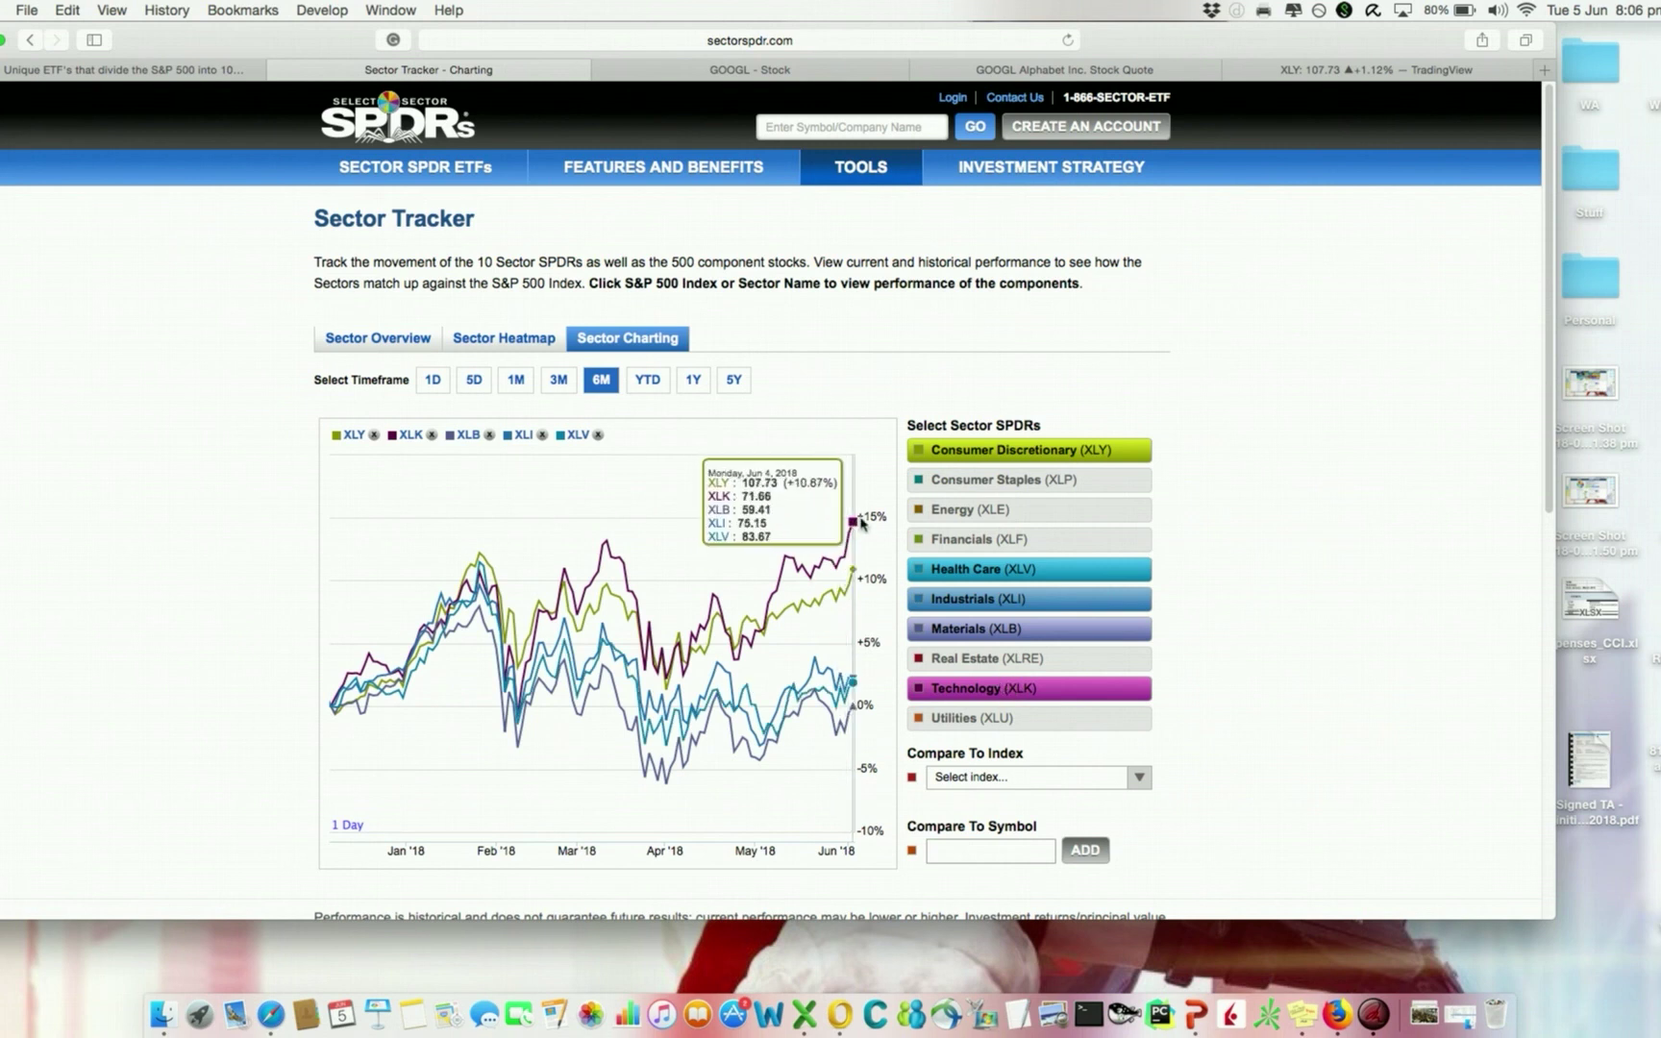
# Add Financials (XLF), Energy (XLE), Consumer Staples (XLP), Utilities (XLU) and Real Estate (XLRE) to the sector comparison chart.
pyautogui.click(949, 546)
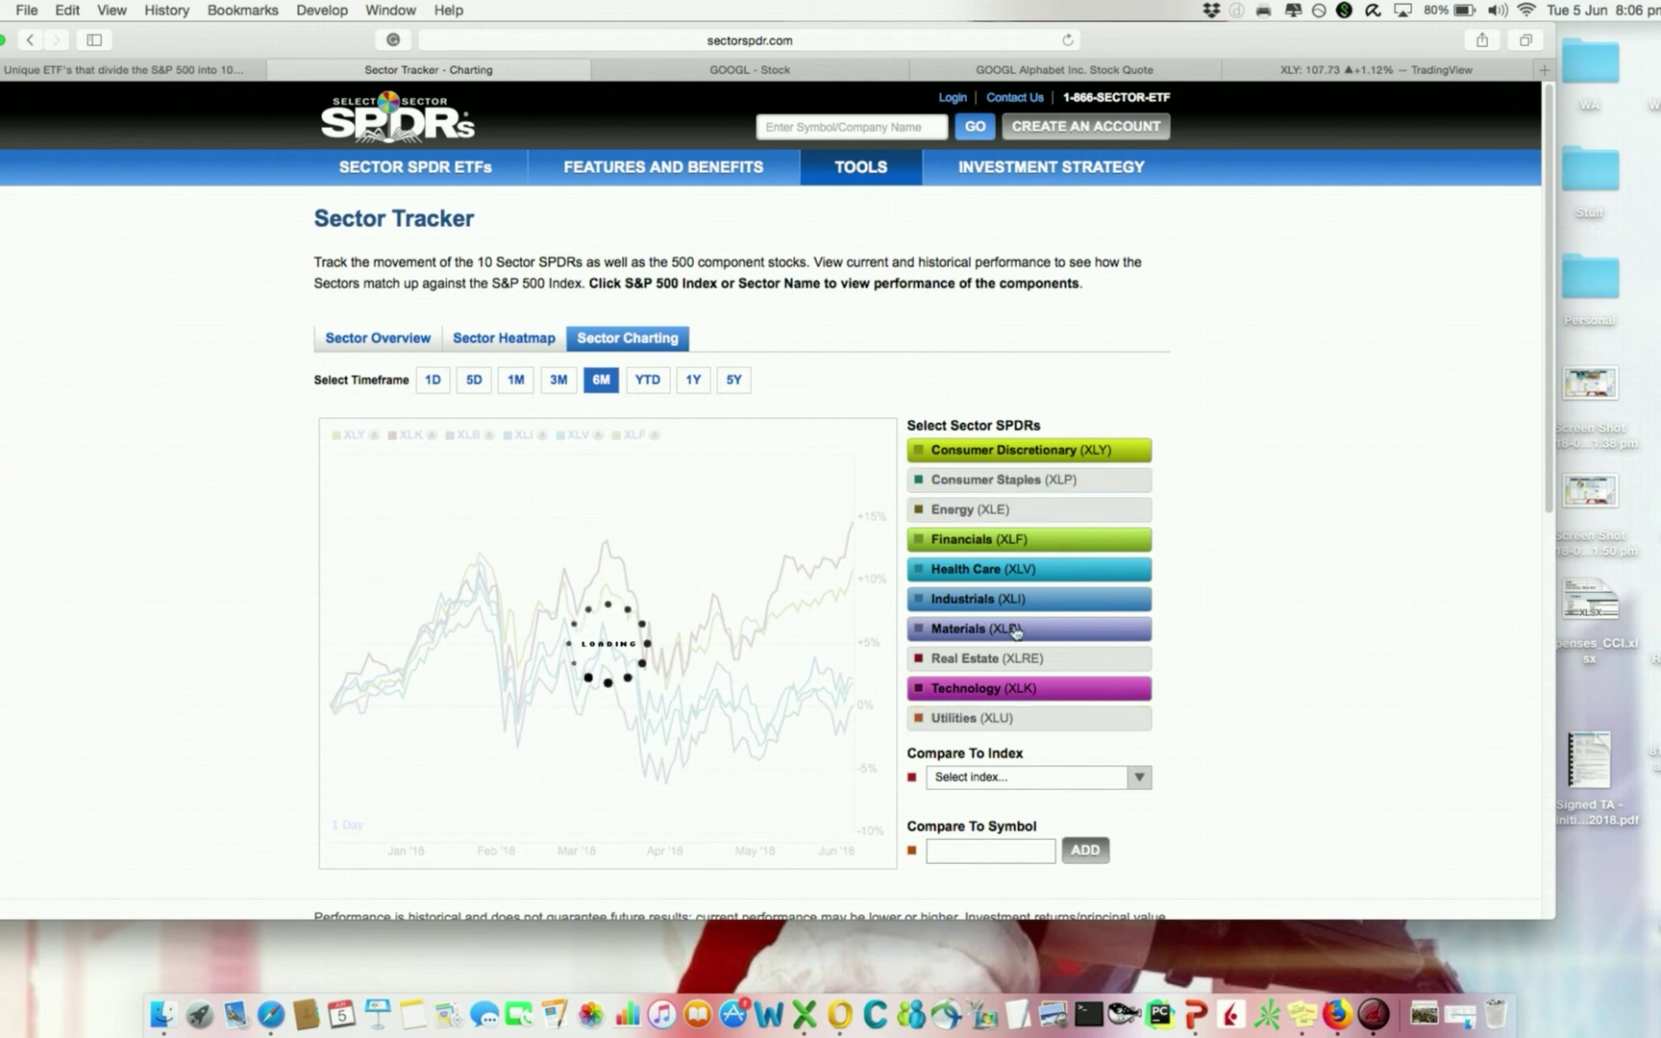
pyautogui.click(986, 517)
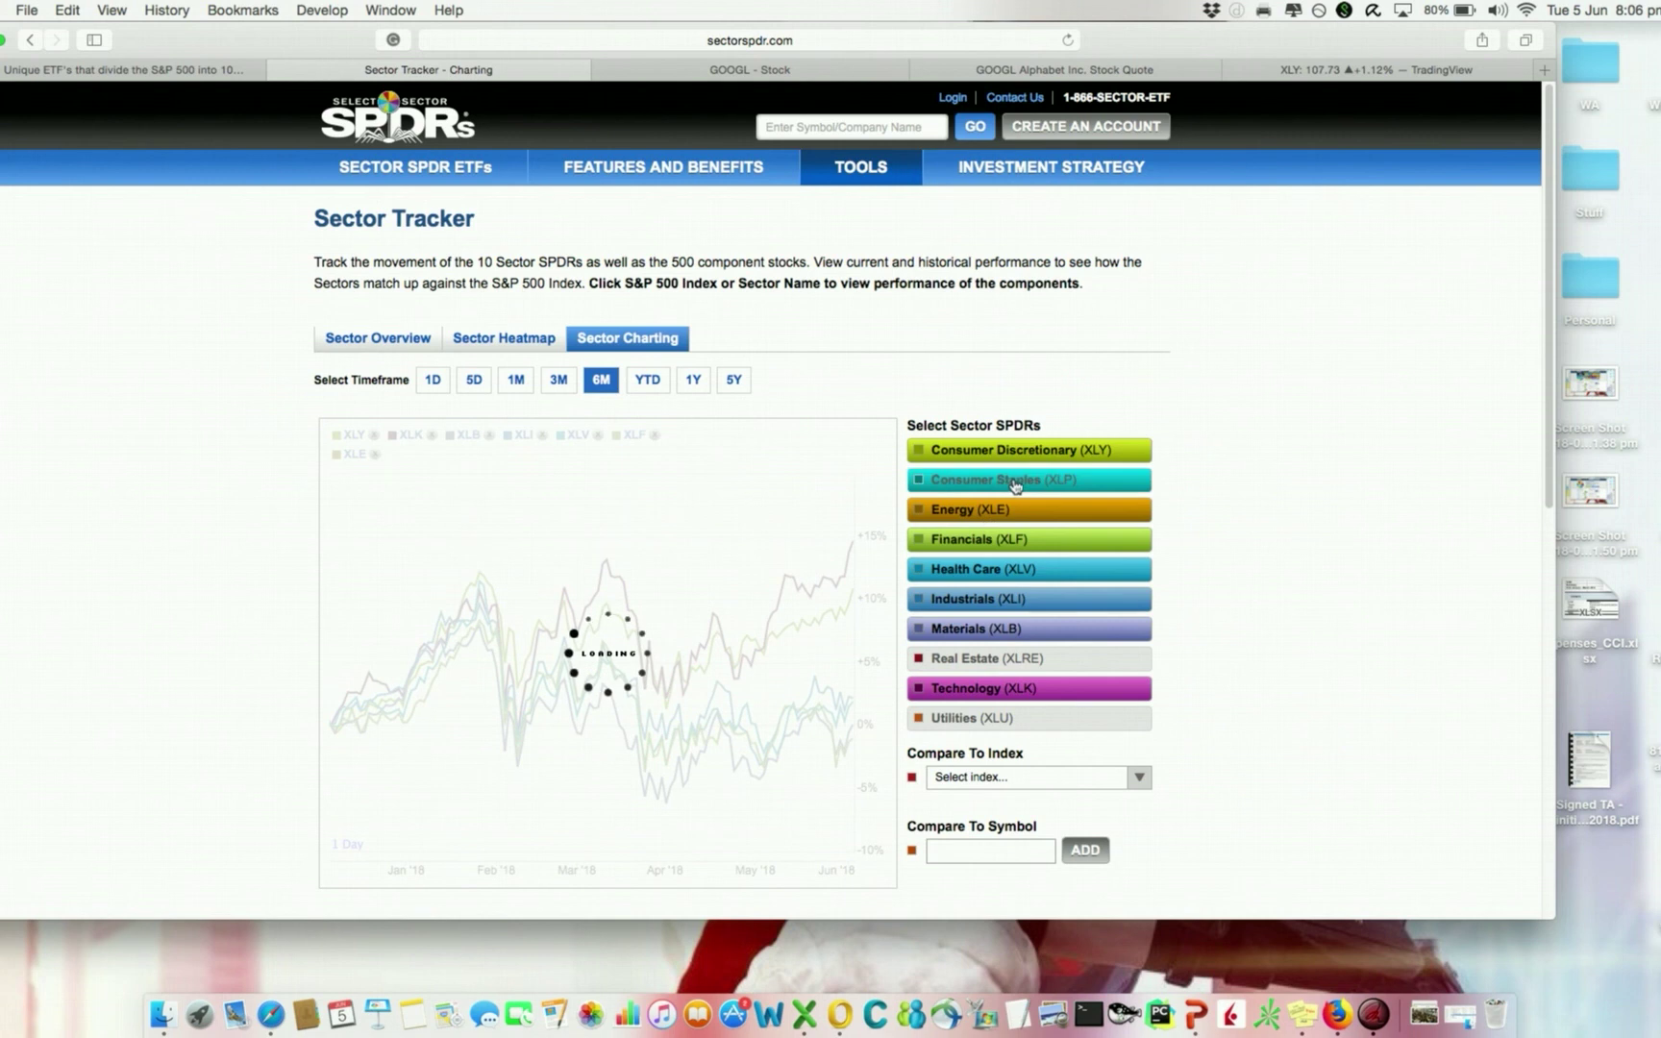
pyautogui.click(1006, 481)
pyautogui.click(1011, 721)
pyautogui.click(1002, 659)
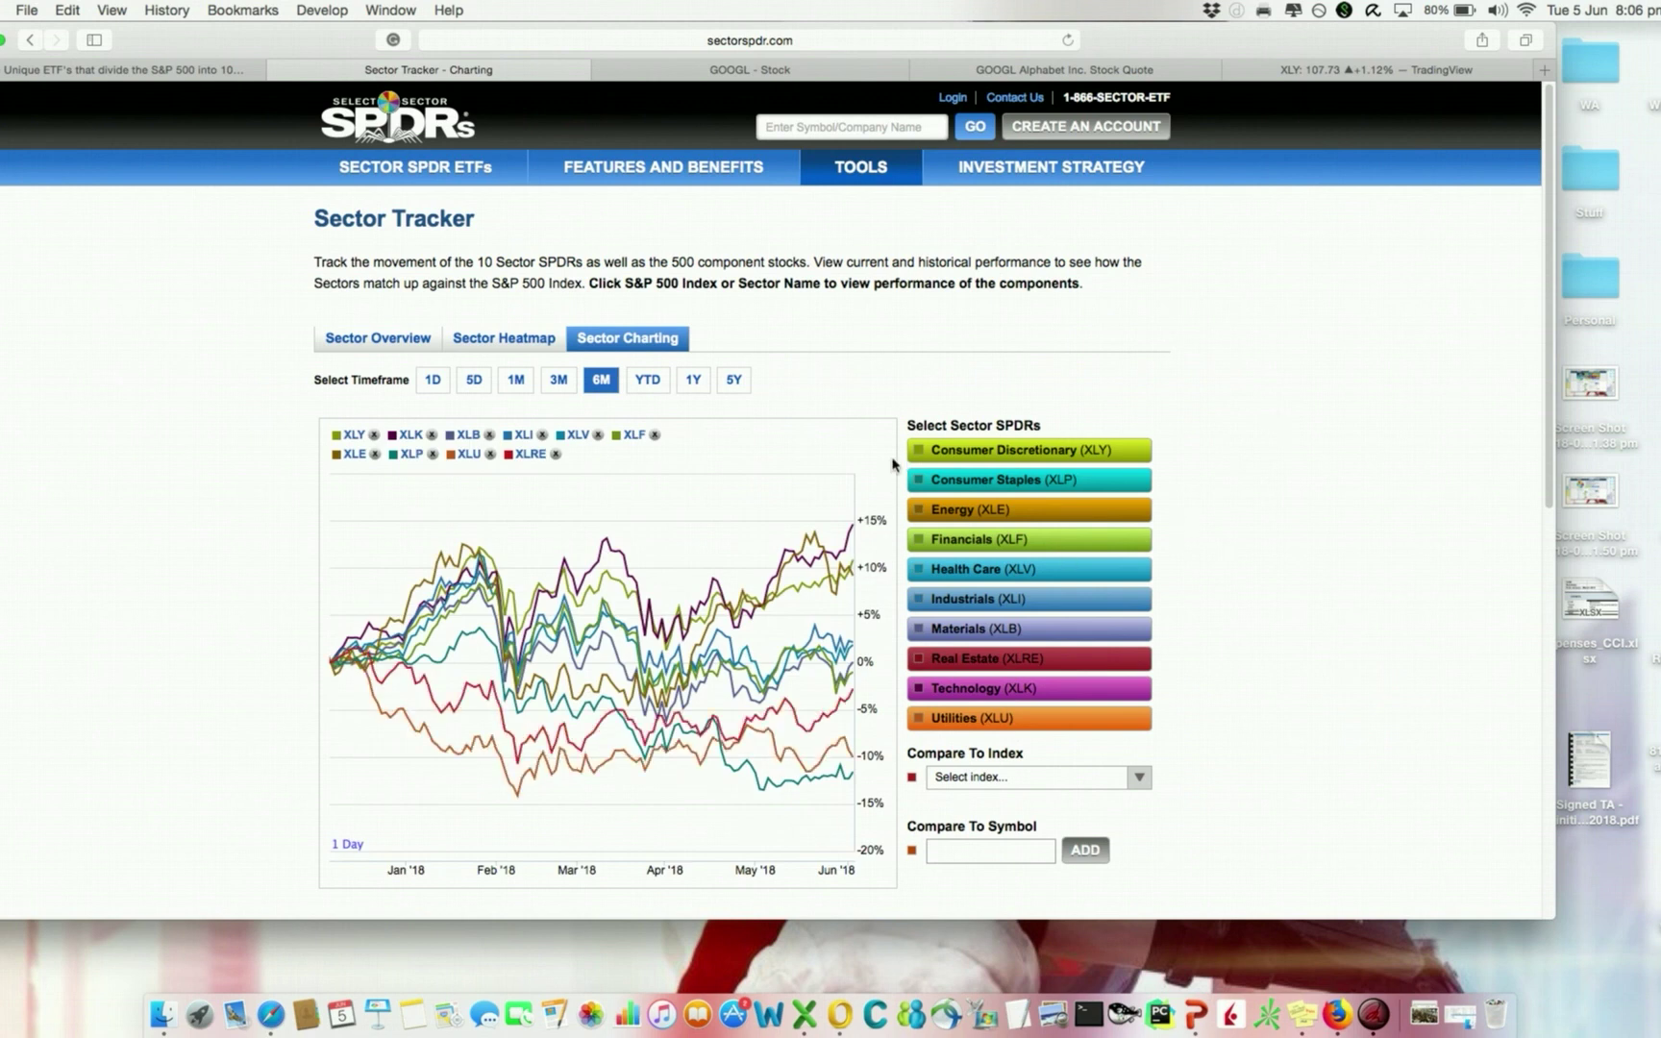
pyautogui.moveTo(857, 522)
# Disable the f.lux screen tinting and switch back to the XLY chart on TradingView.
pyautogui.click(1317, 9)
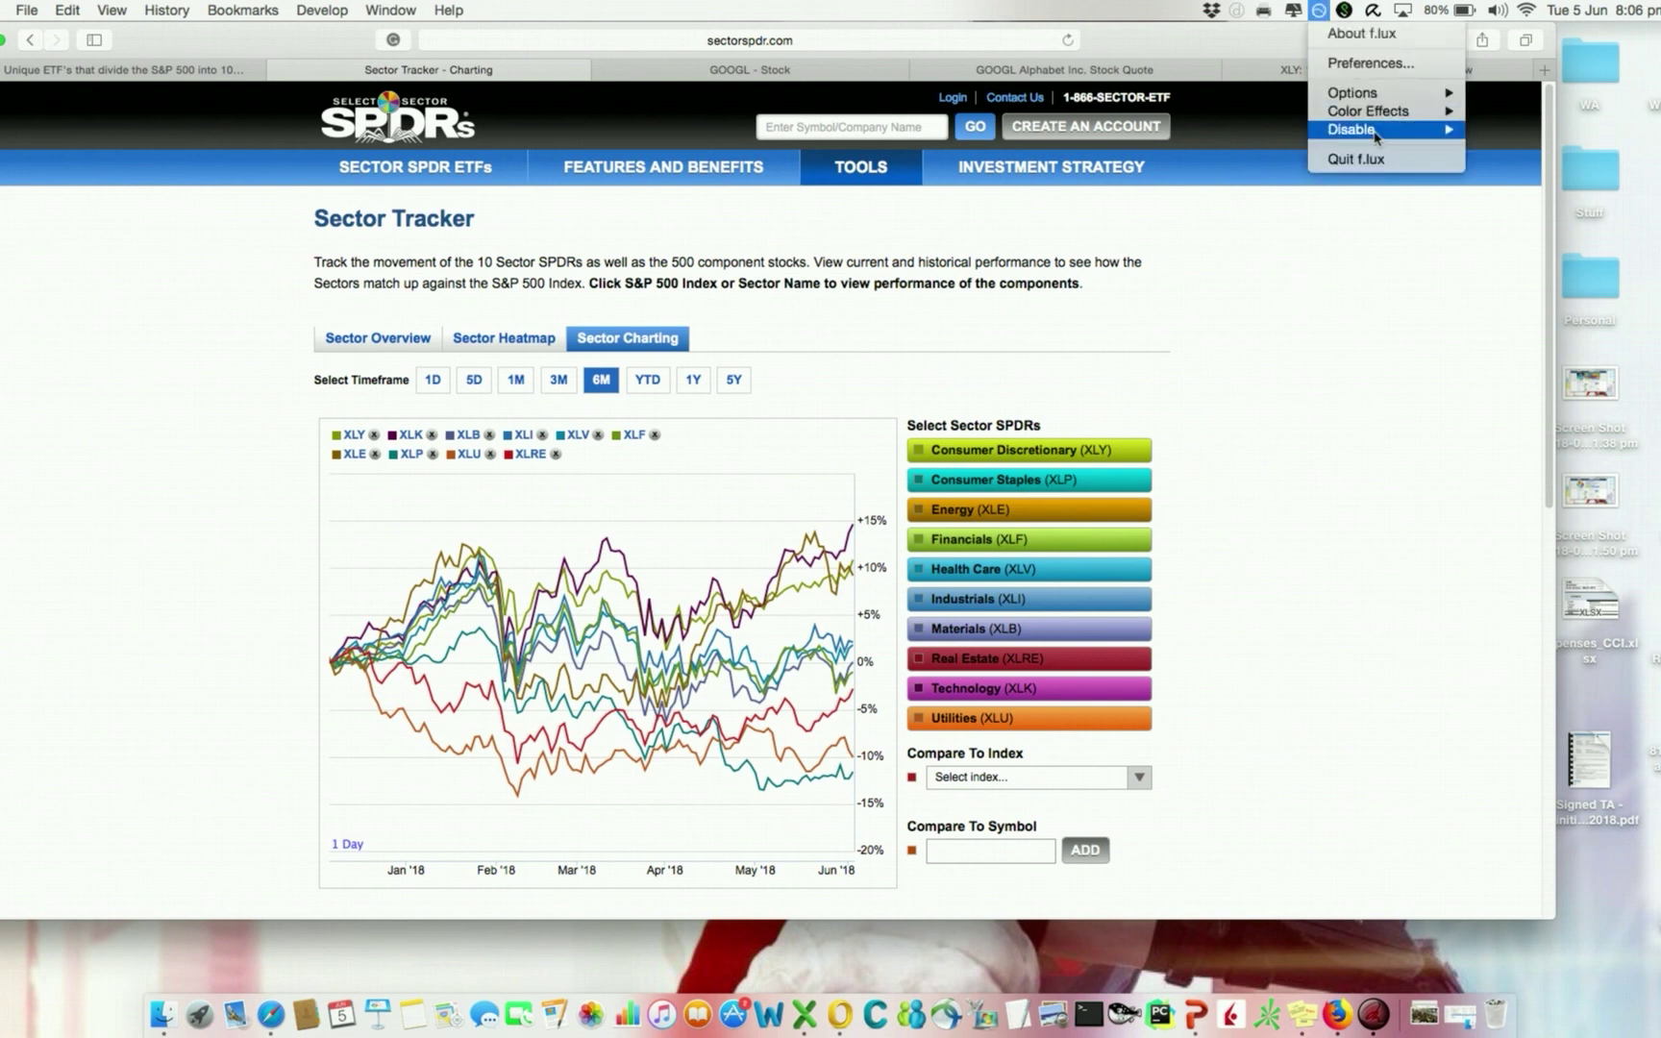
pyautogui.moveTo(1423, 129)
pyautogui.click(1483, 130)
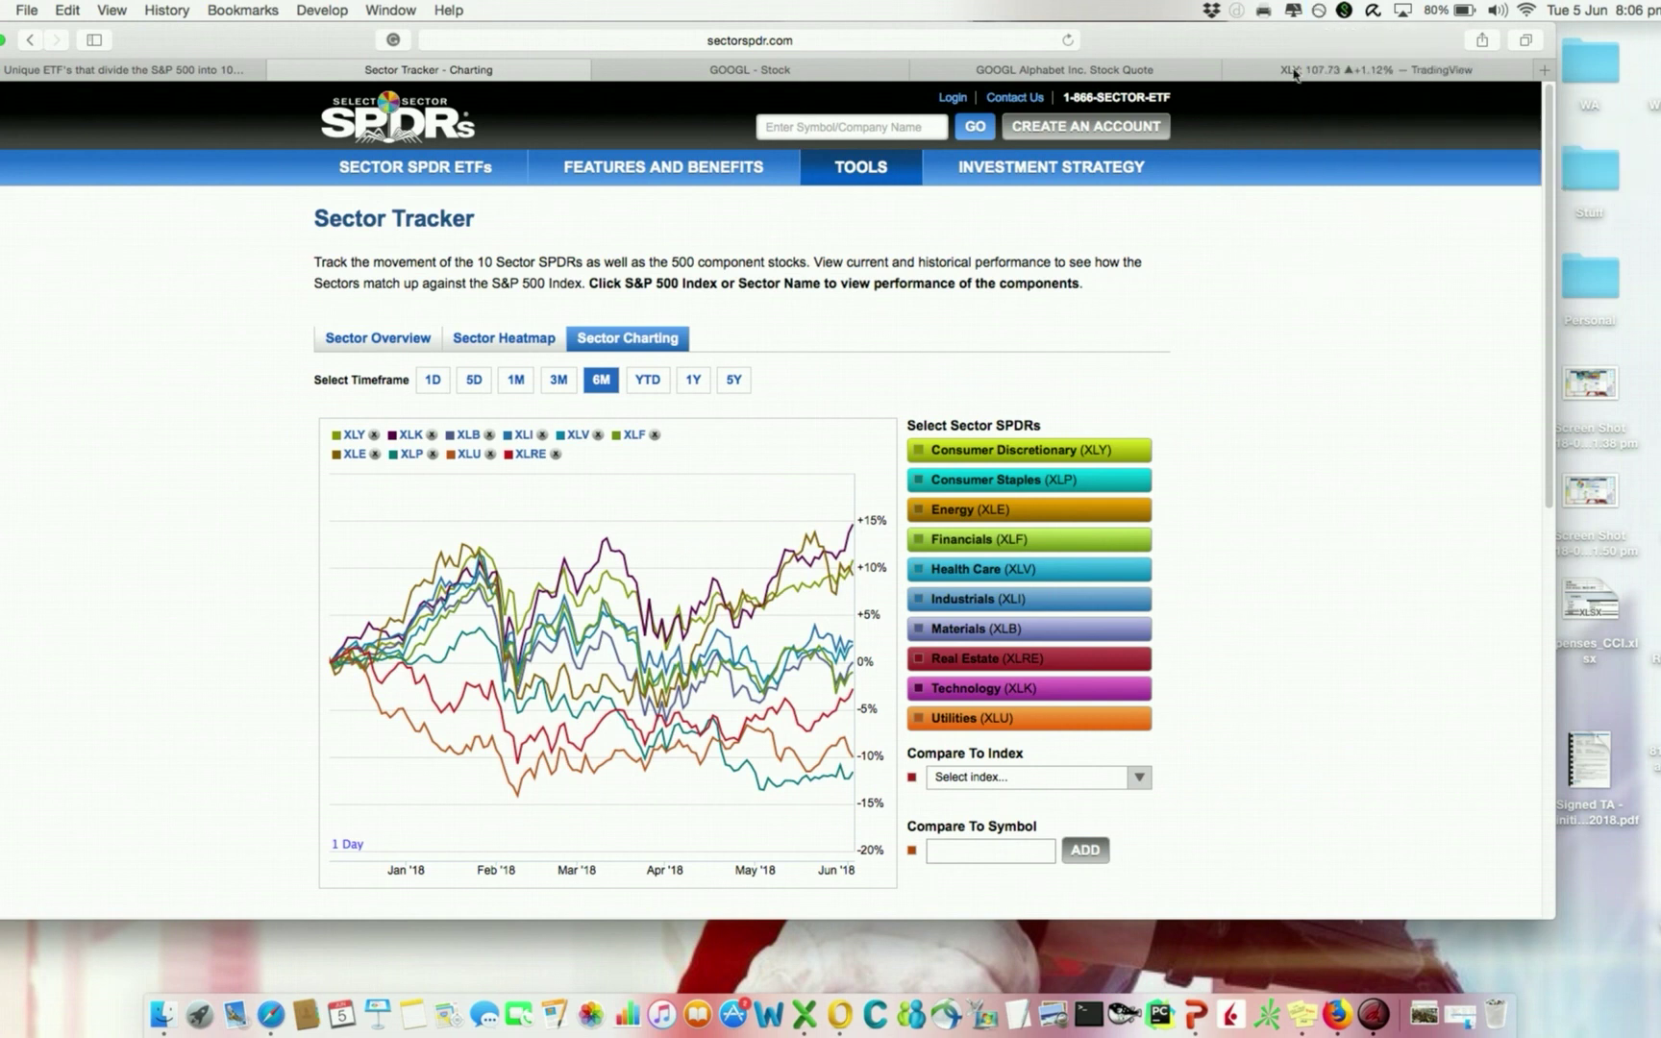
pyautogui.click(1293, 69)
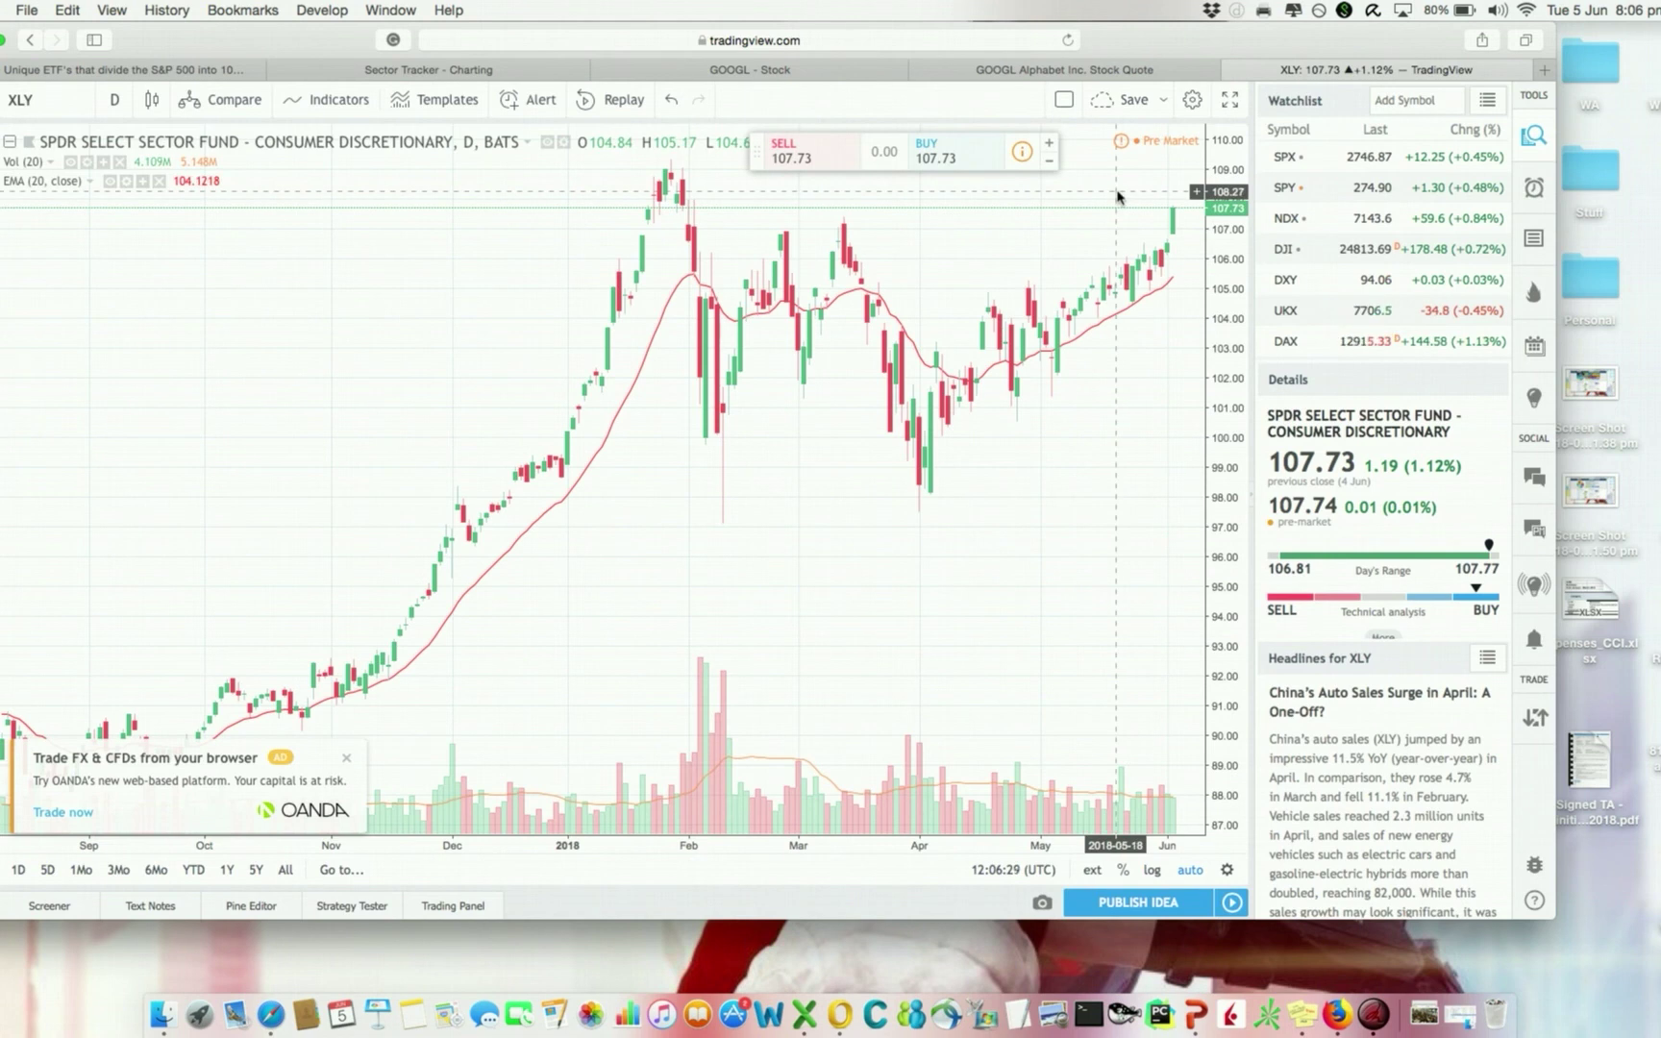